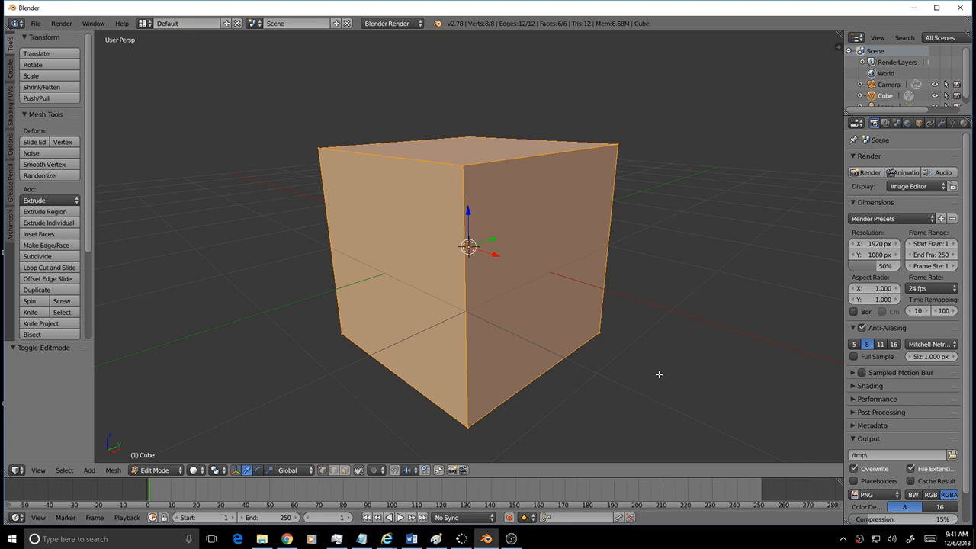
{"action": "middle_click_drag", "start_coordinate": [659, 374], "coordinate": [605, 377]}
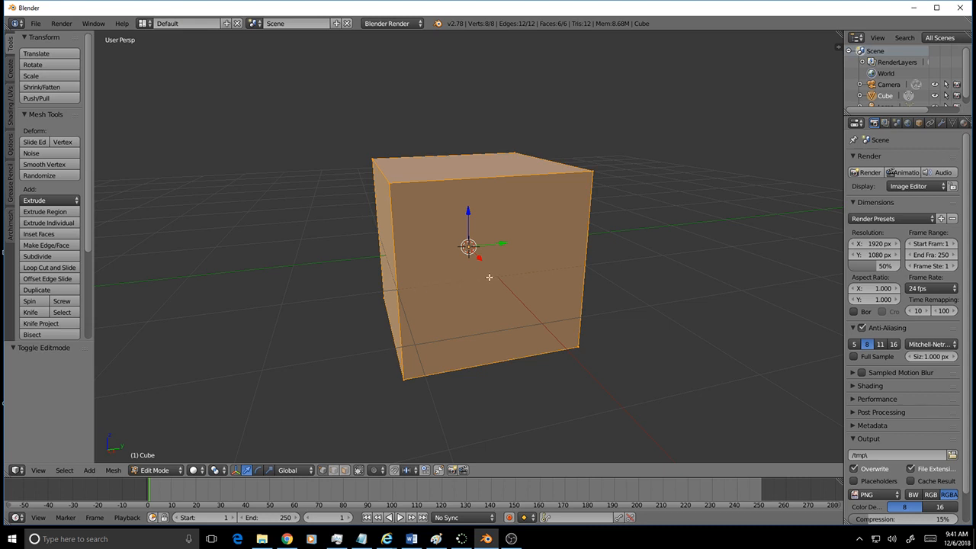
{"action": "middle_click_drag", "start_coordinate": [605, 349], "coordinate": [513, 322]}
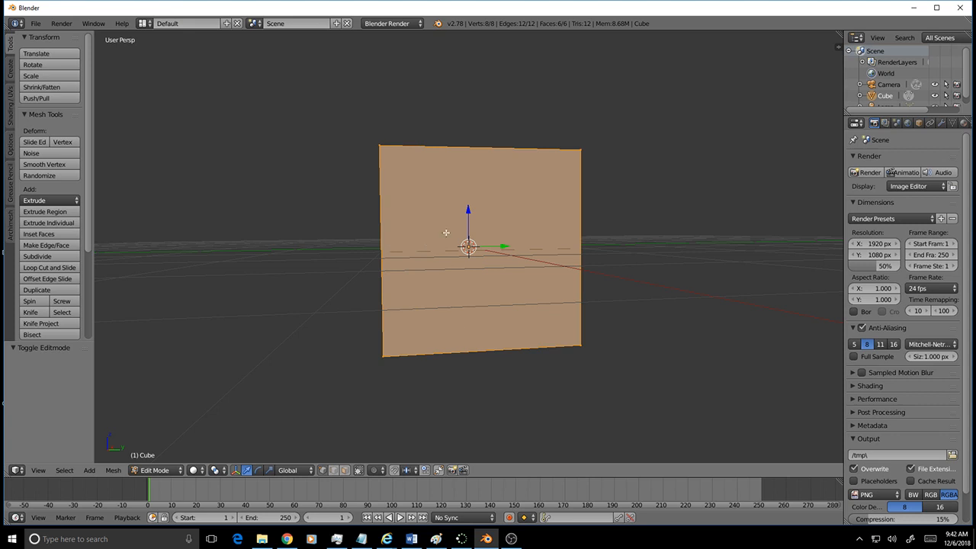
{"action": "middle_click_drag", "start_coordinate": [481, 241], "coordinate": [424, 207]}
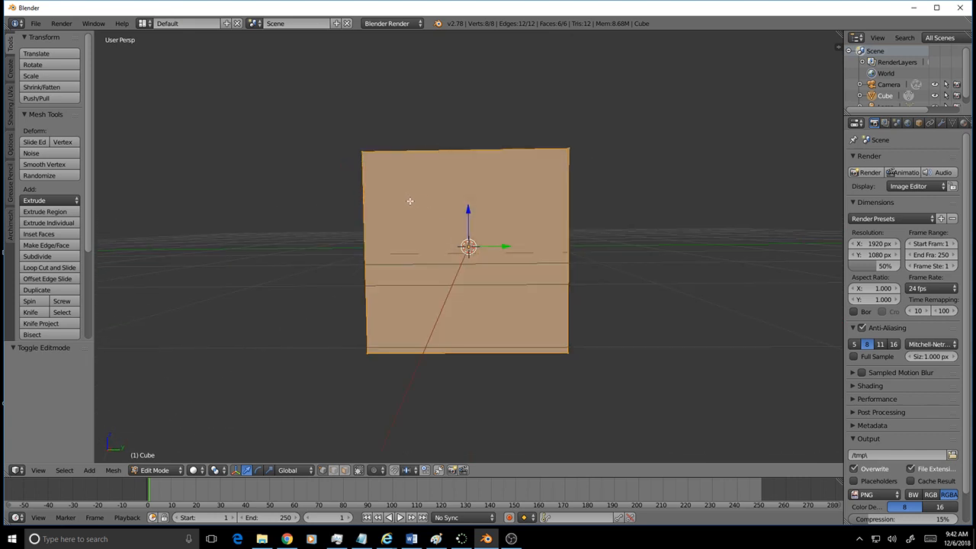
{"action": "middle_click_drag", "start_coordinate": [420, 252], "coordinate": [457, 224]}
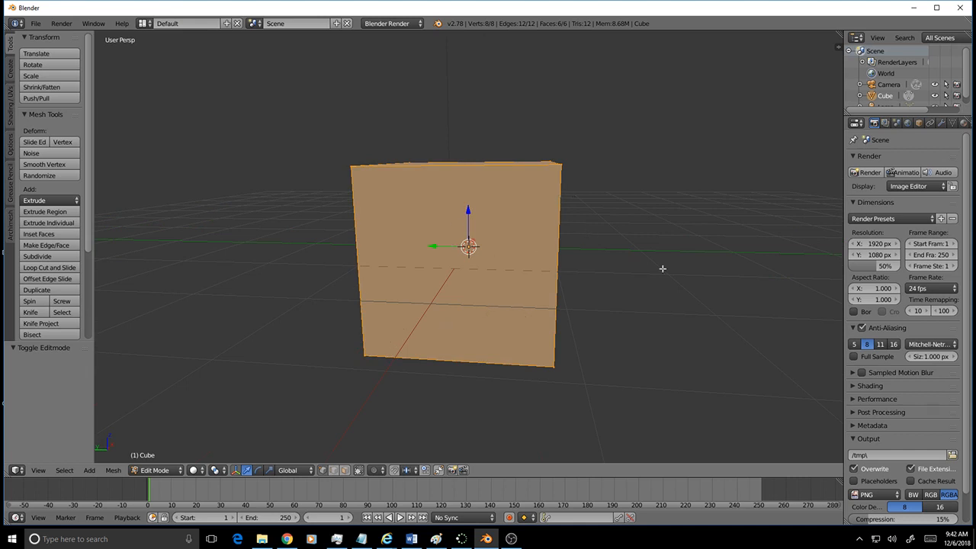
{"action": "middle_click_drag", "start_coordinate": [663, 268], "coordinate": [446, 253]}
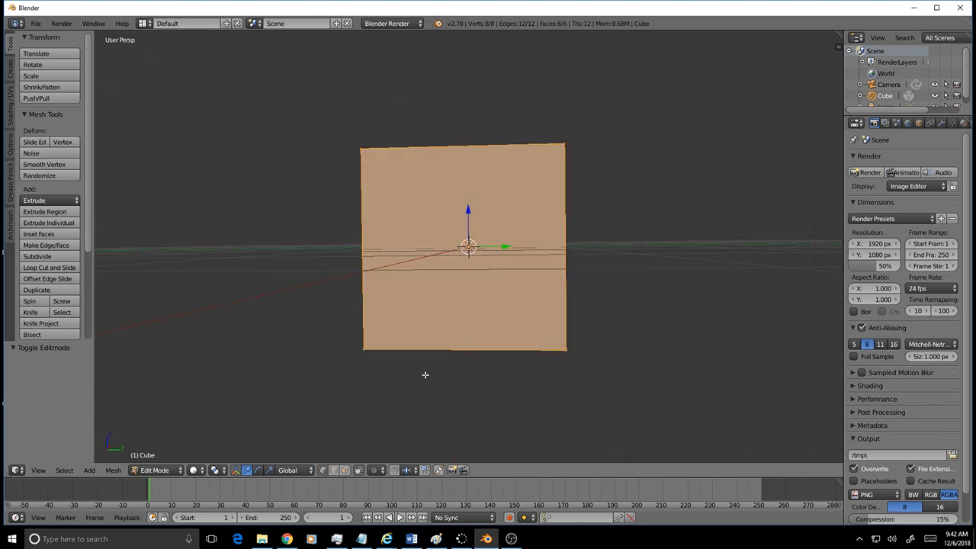
{"action": "key", "text": "Tab"}
{"action": "mouse_move", "coordinate": [542, 281]}
{"action": "middle_mouse_down"}
{"action": "mouse_move", "coordinate": [572, 308]}
{"action": "mouse_move", "coordinate": [648, 322]}
{"action": "mouse_move", "coordinate": [565, 307]}
{"action": "mouse_move", "coordinate": [532, 288]}
{"action": "middle_mouse_up"}
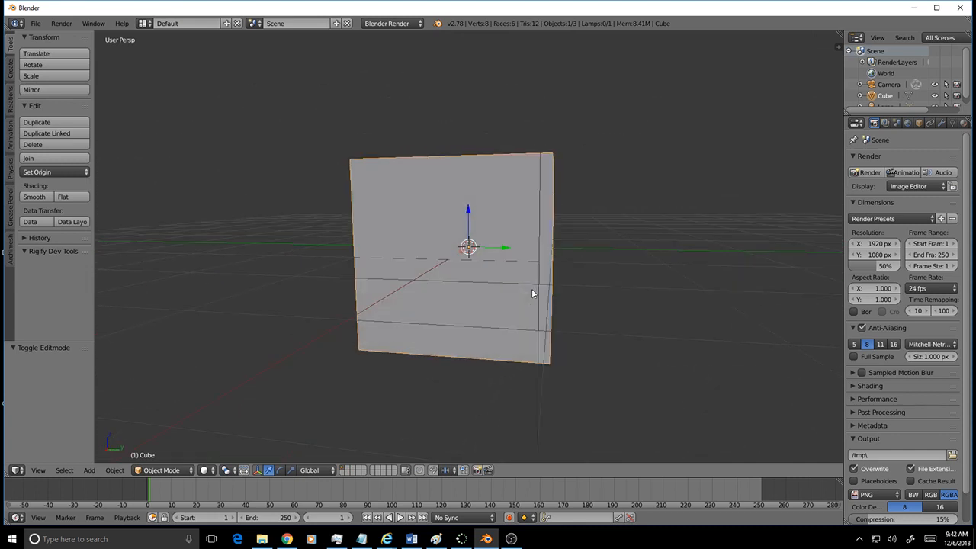
{"action": "key", "text": "Tab"}
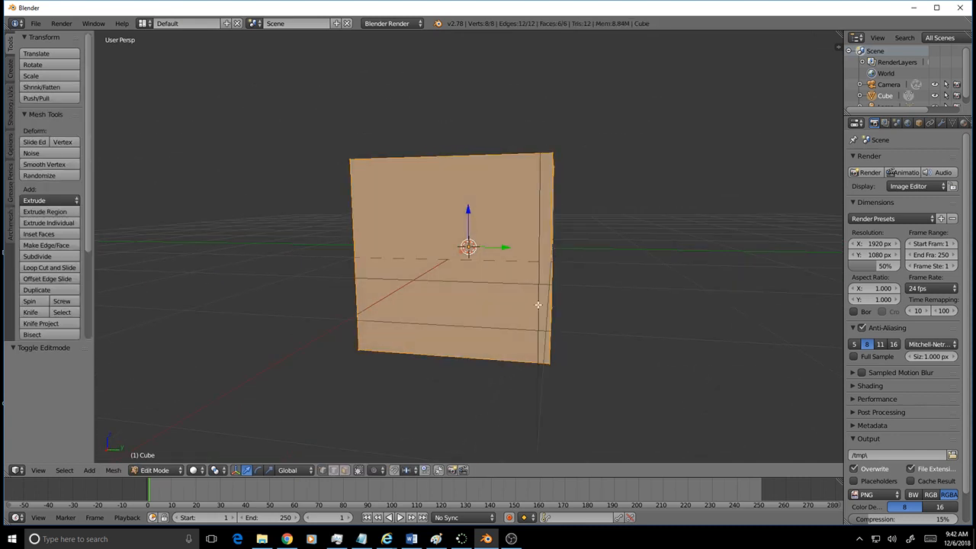
{"action": "key", "text": "w"}
{"action": "key", "text": "s"}
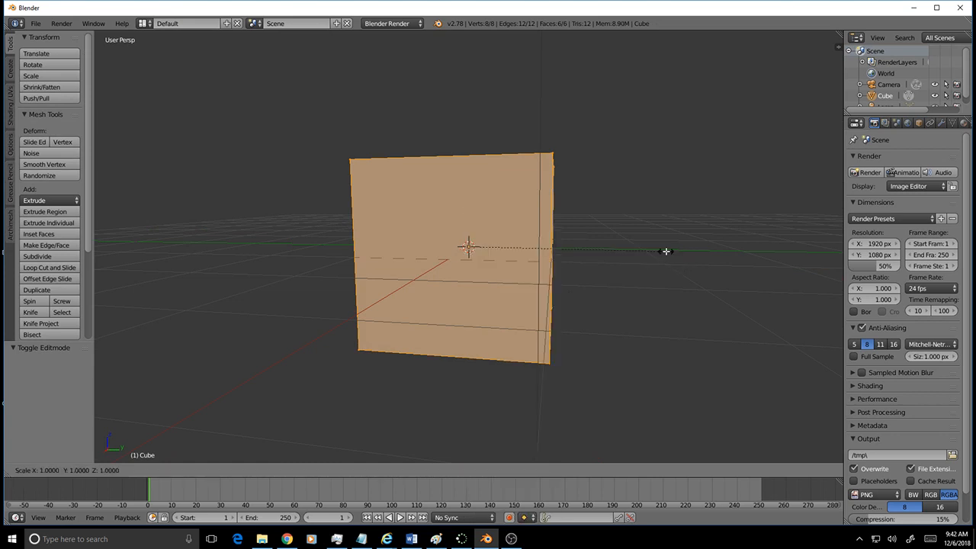
{"action": "right_click", "coordinate": [631, 259]}
- Subdivide the whole cube mesh twice with one cut each time
{"action": "key", "text": "w"}
{"action": "left_click", "coordinate": [652, 249]}
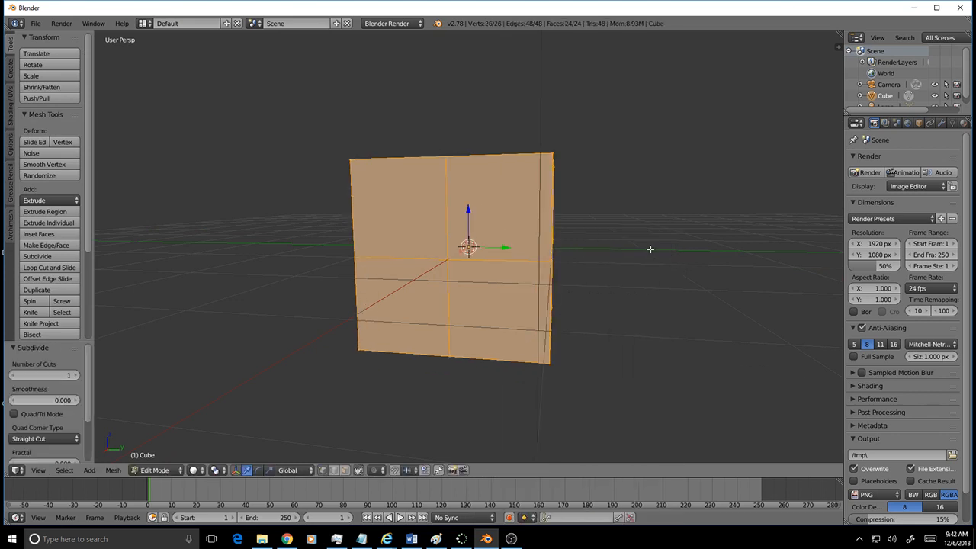
{"action": "key", "text": "w"}
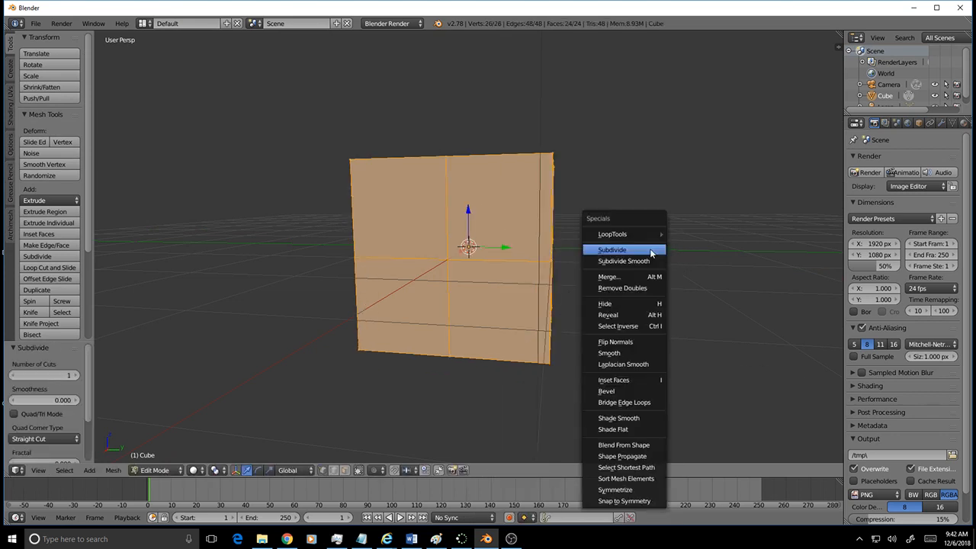
{"action": "left_click", "coordinate": [628, 252]}
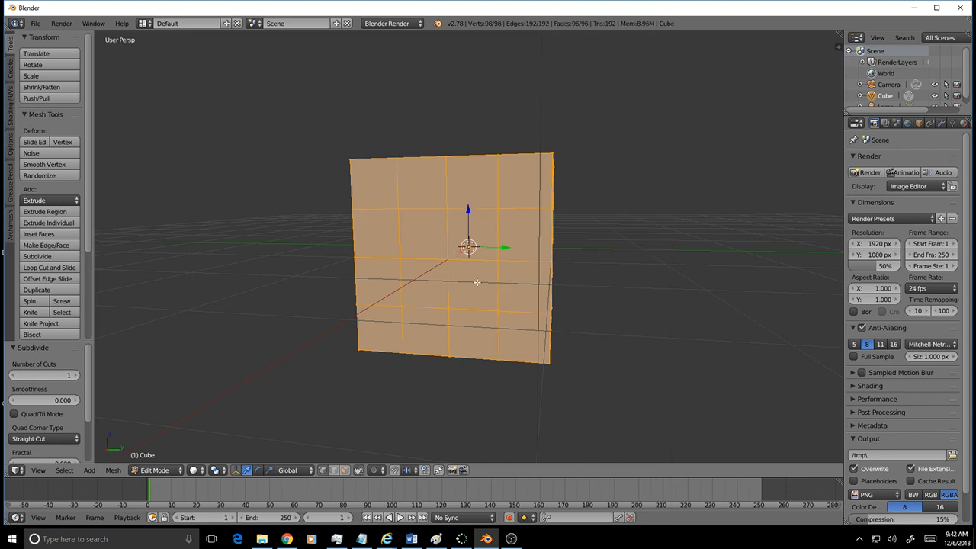
- Try to delete the four centre faces on the cube's front side, selecting them in face select mode
{"action": "middle_click_drag", "start_coordinate": [476, 282], "coordinate": [488, 301]}
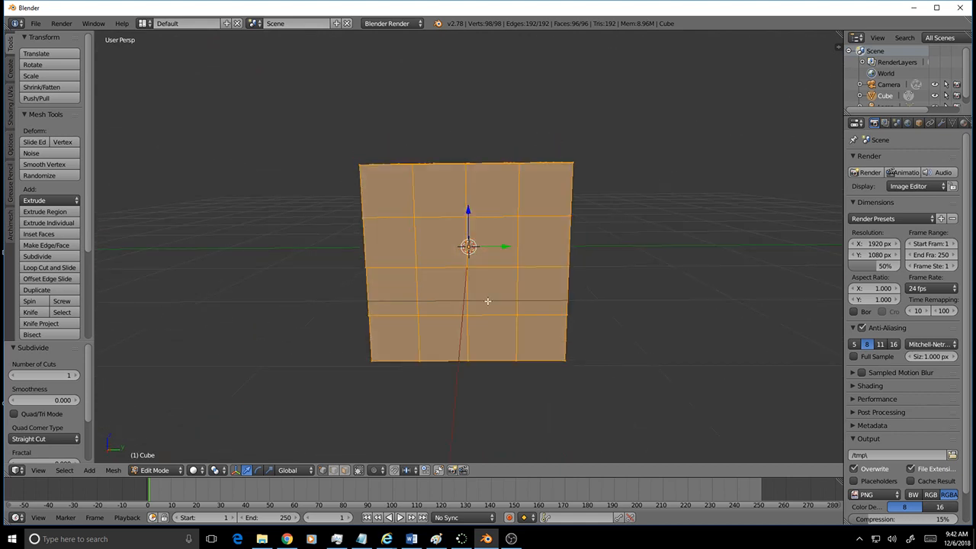
{"action": "left_click", "coordinate": [345, 469]}
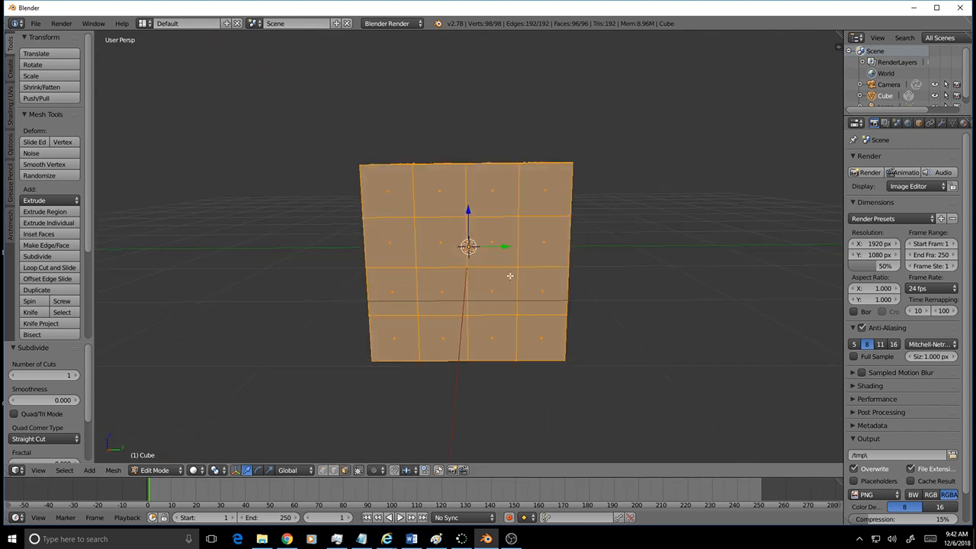
{"action": "right_click", "coordinate": [446, 241]}
{"action": "right_click", "coordinate": [491, 243], "text": "shift"}
{"action": "right_click", "coordinate": [491, 288], "text": "shift"}
{"action": "right_click", "coordinate": [441, 294], "text": "shift"}
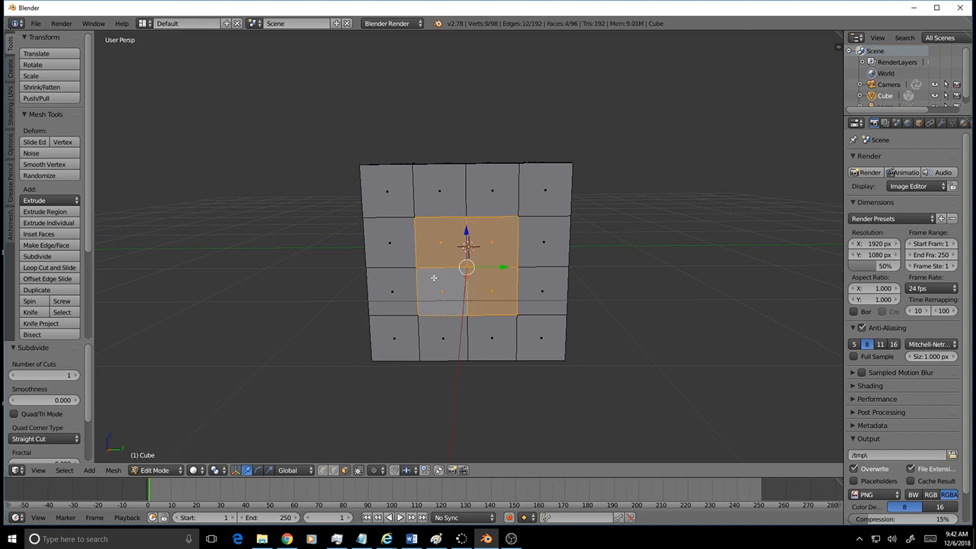
{"action": "key", "text": "x"}
- In edge select mode, delete the four edges meeting at the centre of the cube's front side to open a square hole
{"action": "left_click", "coordinate": [329, 471]}
{"action": "right_click", "coordinate": [488, 267]}
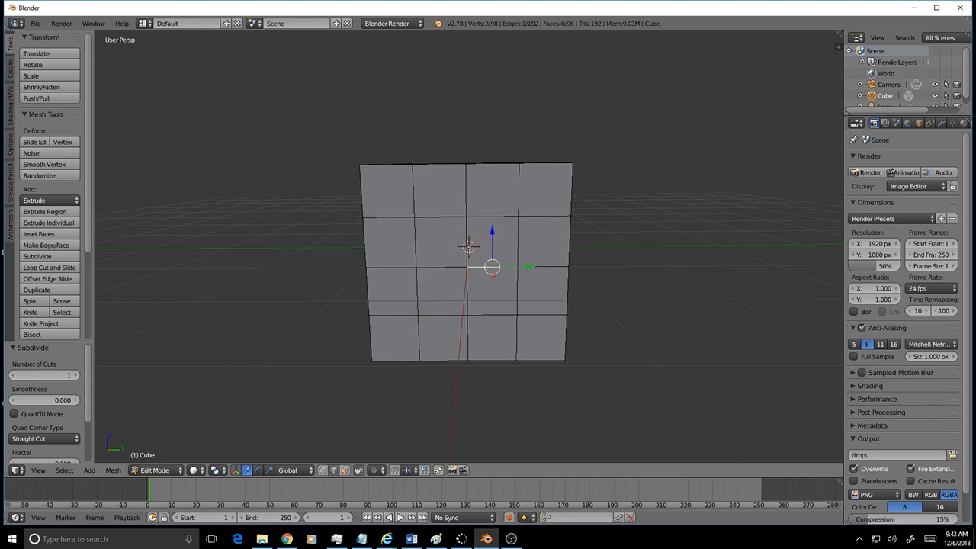
{"action": "right_click", "coordinate": [469, 245], "text": "shift"}
{"action": "right_click", "coordinate": [450, 269], "text": "shift"}
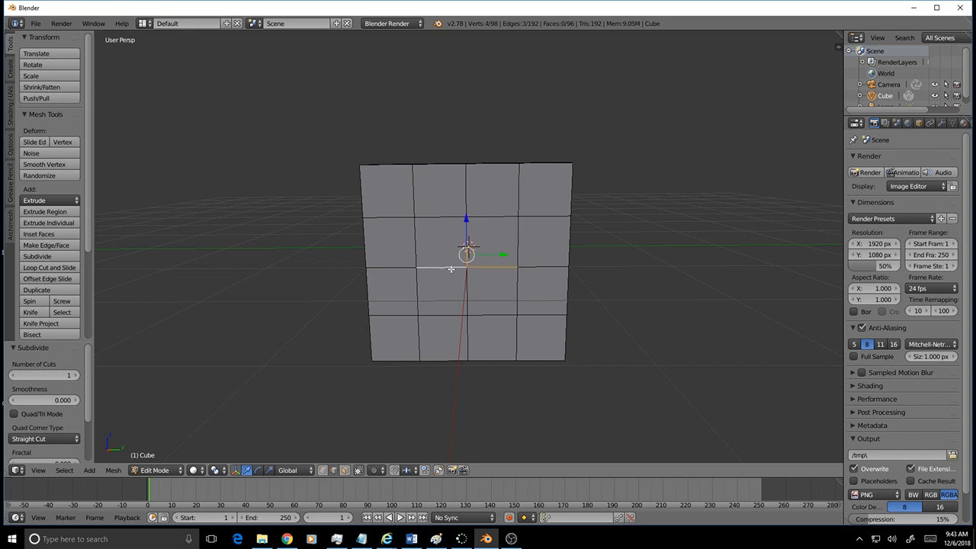
{"action": "right_click", "coordinate": [467, 284], "text": "shift"}
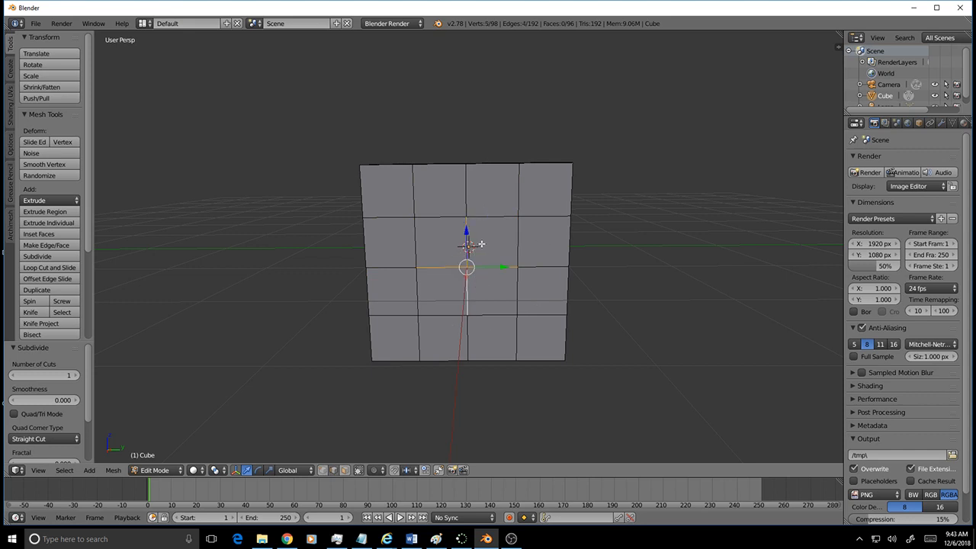
{"action": "key", "text": "x"}
{"action": "left_click", "coordinate": [465, 259]}
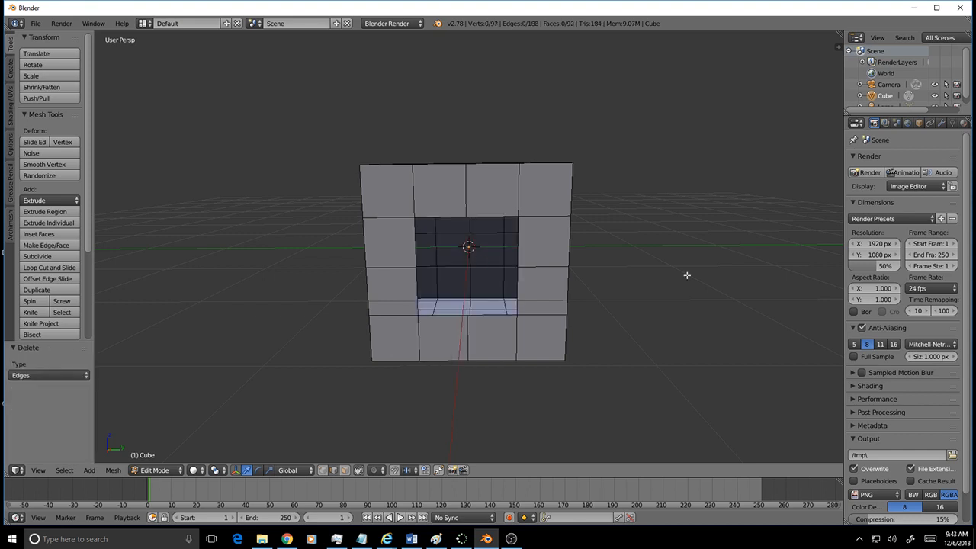
- Start the Screencast Keys display for the 3D view
{"action": "key", "text": "n"}
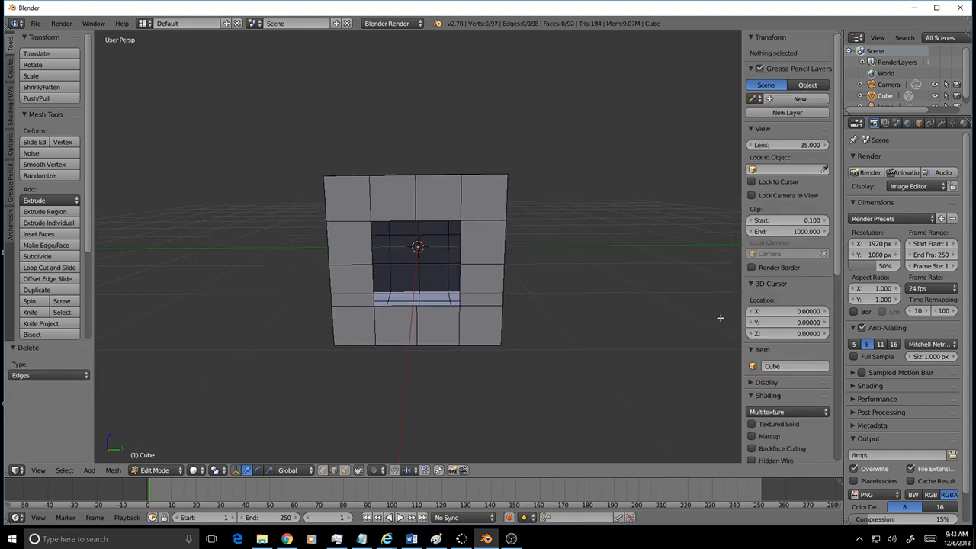
{"action": "scroll", "coordinate": [773, 374], "scroll_direction": "down", "scroll_amount": 5}
{"action": "scroll", "coordinate": [774, 397], "scroll_direction": "down", "scroll_amount": 5}
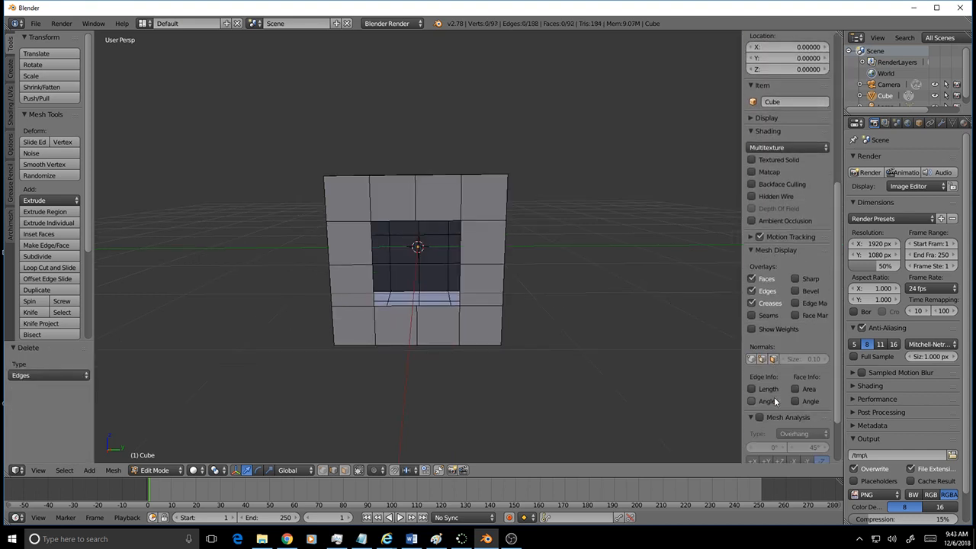
{"action": "left_click", "coordinate": [776, 452]}
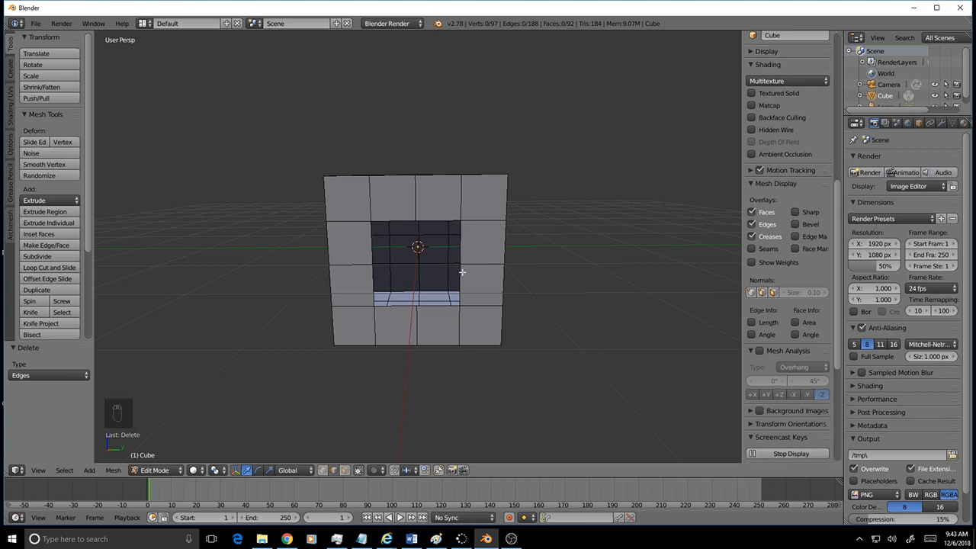
{"action": "key", "text": "n"}
- Through the front opening, delete the four edges meeting at the centre of the cube's back side
{"action": "scroll", "coordinate": [500, 277], "scroll_direction": "up", "scroll_amount": 3}
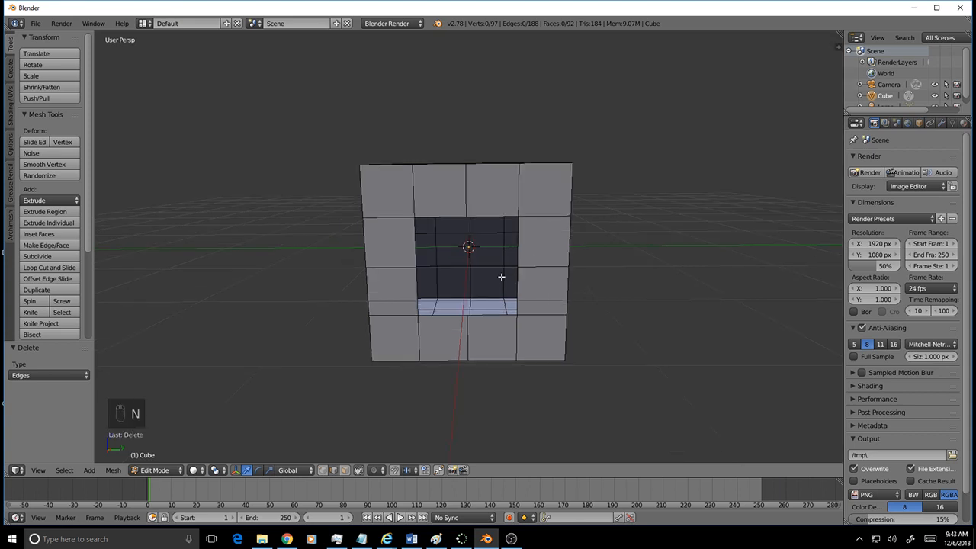
{"action": "scroll", "coordinate": [505, 279], "scroll_direction": "down", "scroll_amount": 2}
{"action": "middle_click_drag", "start_coordinate": [508, 280], "coordinate": [496, 279]}
{"action": "right_click", "coordinate": [466, 235]}
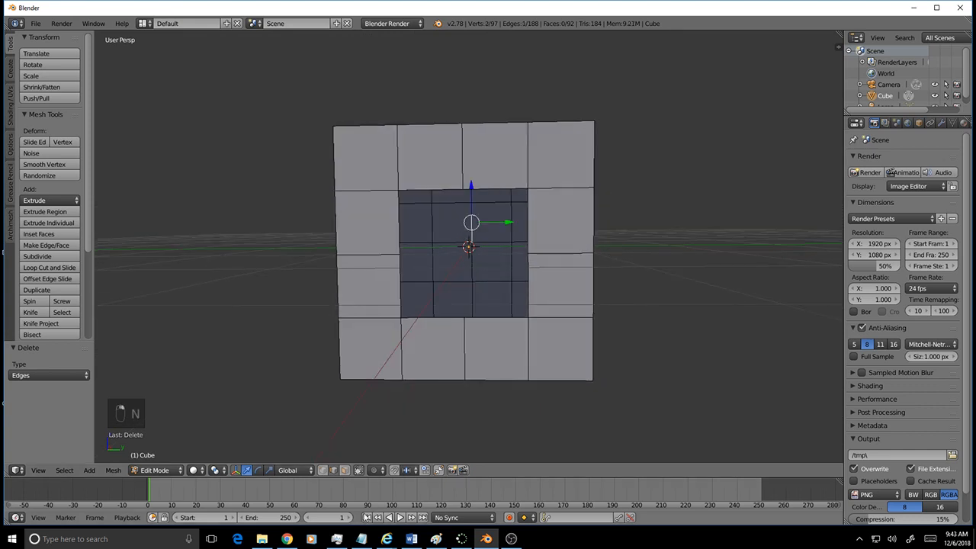
{"action": "right_click", "coordinate": [454, 243], "text": "shift"}
{"action": "right_click", "coordinate": [482, 242], "text": "shift"}
{"action": "right_click", "coordinate": [472, 272], "text": "shift"}
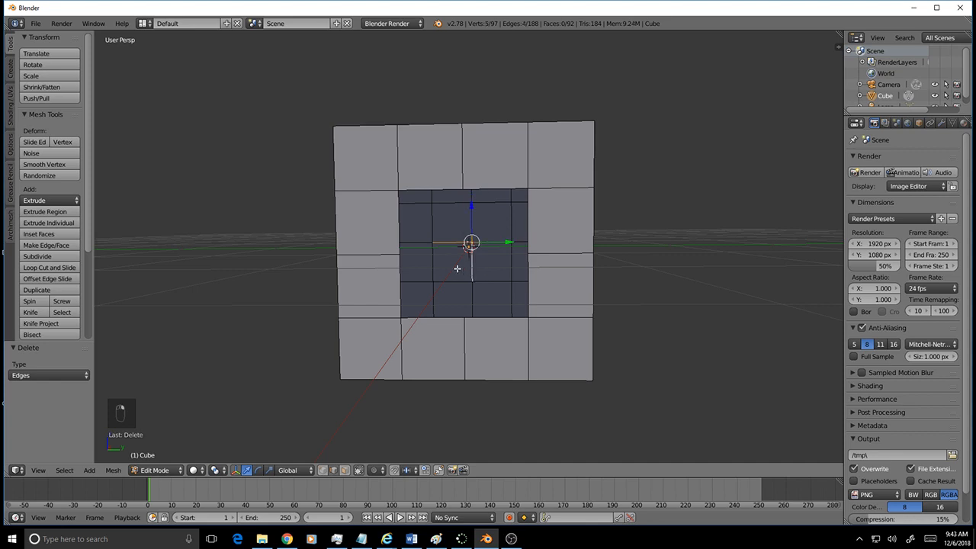
{"action": "key", "text": "Delete"}
{"action": "left_click", "coordinate": [458, 269]}
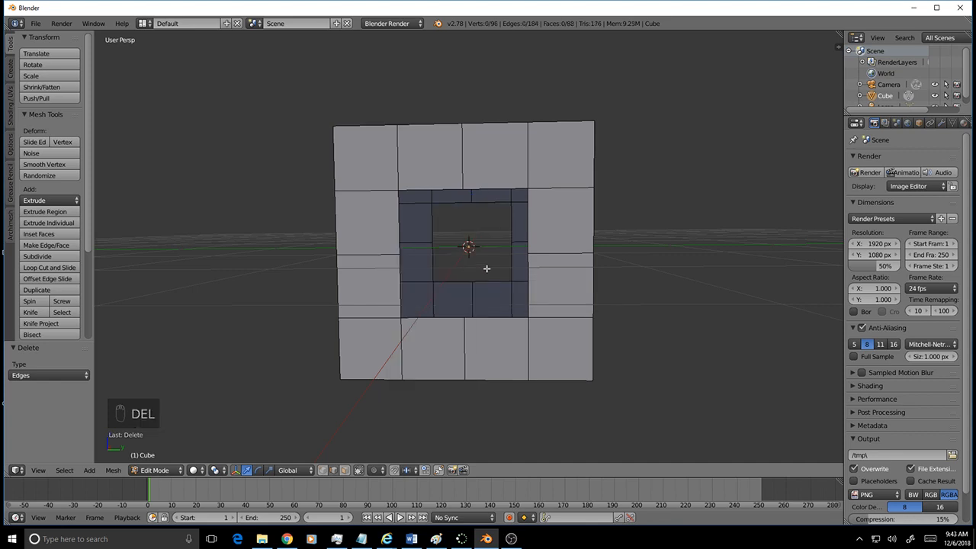
- In vertex select mode, create a face joining the front and back openings along the left half of their top edges
{"action": "mouse_move", "coordinate": [478, 272]}
{"action": "middle_mouse_down"}
{"action": "mouse_move", "coordinate": [488, 256]}
{"action": "mouse_move", "coordinate": [516, 256]}
{"action": "mouse_move", "coordinate": [495, 229]}
{"action": "mouse_move", "coordinate": [496, 201]}
{"action": "mouse_move", "coordinate": [457, 228]}
{"action": "mouse_move", "coordinate": [429, 290]}
{"action": "mouse_move", "coordinate": [261, 307]}
{"action": "mouse_move", "coordinate": [228, 255]}
{"action": "mouse_move", "coordinate": [282, 276]}
{"action": "mouse_move", "coordinate": [457, 252]}
{"action": "mouse_move", "coordinate": [482, 266]}
{"action": "mouse_move", "coordinate": [473, 248]}
{"action": "mouse_move", "coordinate": [476, 257]}
{"action": "mouse_move", "coordinate": [467, 254]}
{"action": "mouse_move", "coordinate": [479, 257]}
{"action": "middle_mouse_up"}
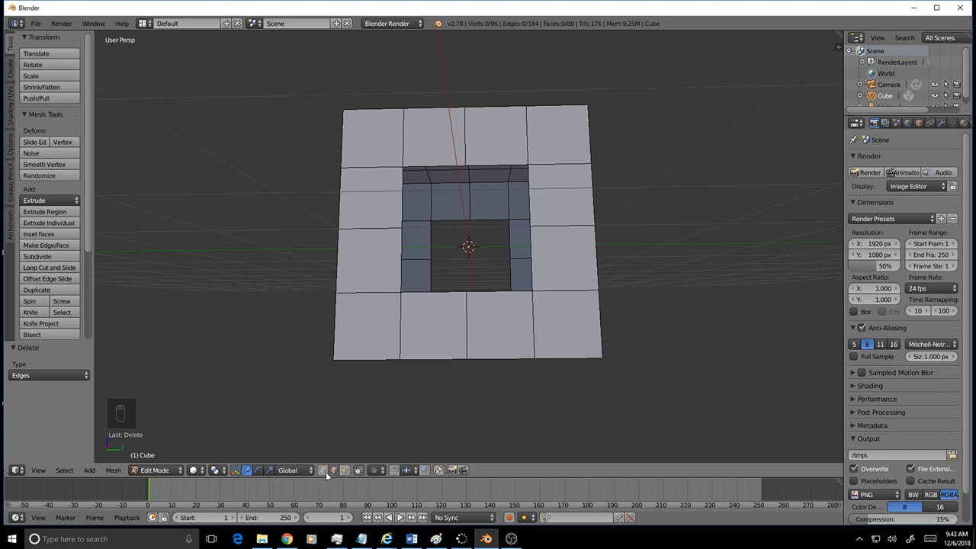
{"action": "key", "text": "c"}
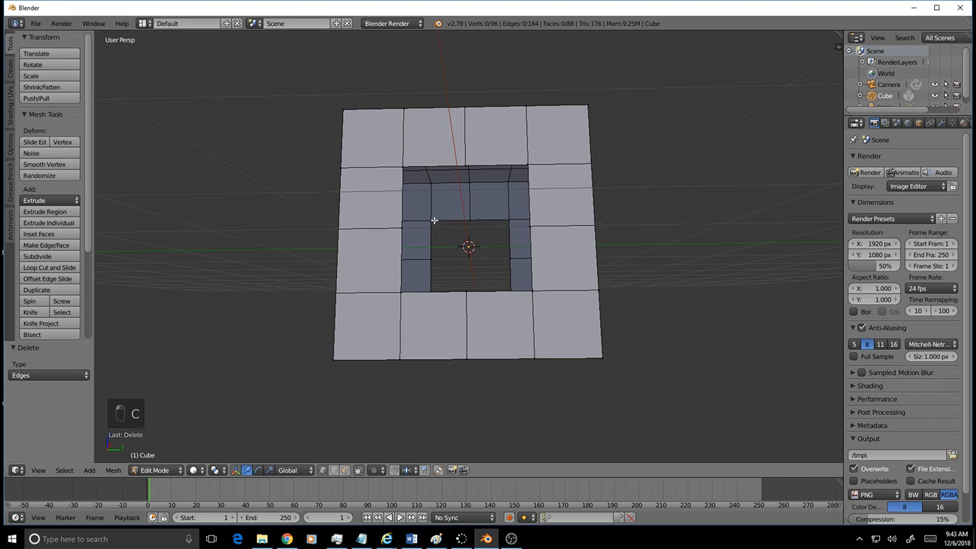
{"action": "left_click", "coordinate": [436, 220]}
{"action": "left_click", "coordinate": [465, 164]}
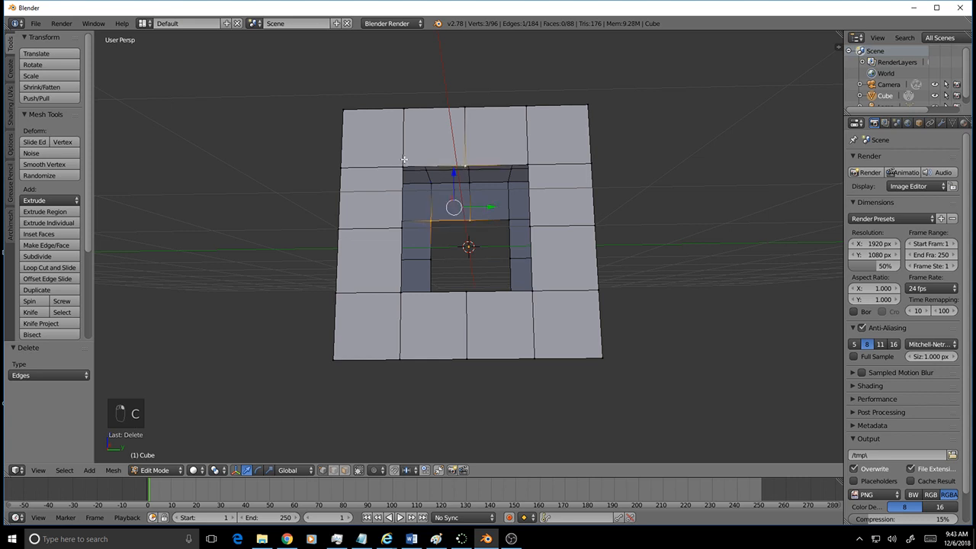
{"action": "left_click", "coordinate": [404, 165]}
{"action": "right_click", "coordinate": [405, 188]}
{"action": "key", "text": "f"}
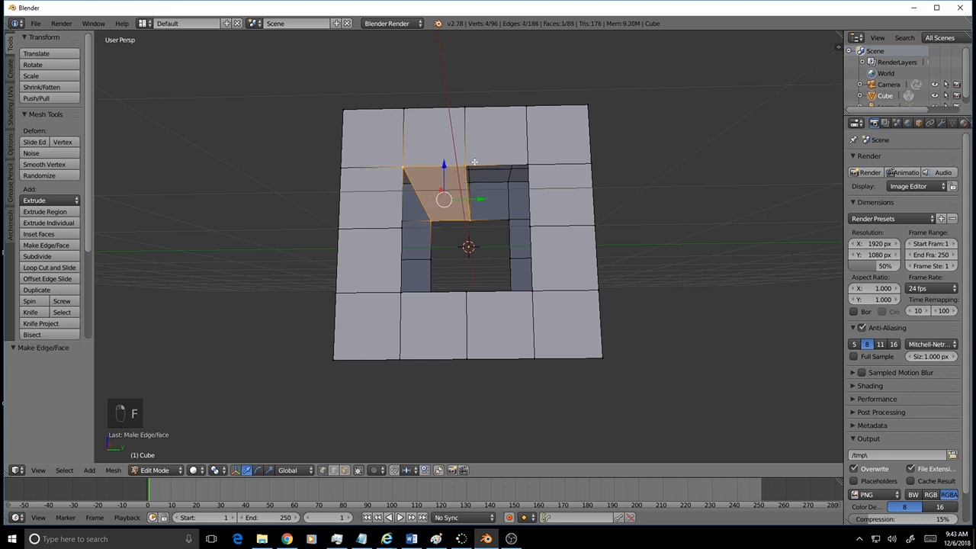
- Create a face from four vertices to close the right half of the tunnel's top wall
{"action": "right_click", "coordinate": [469, 189]}
{"action": "right_click", "coordinate": [469, 219], "text": "shift"}
{"action": "right_click", "coordinate": [509, 221], "text": "shift"}
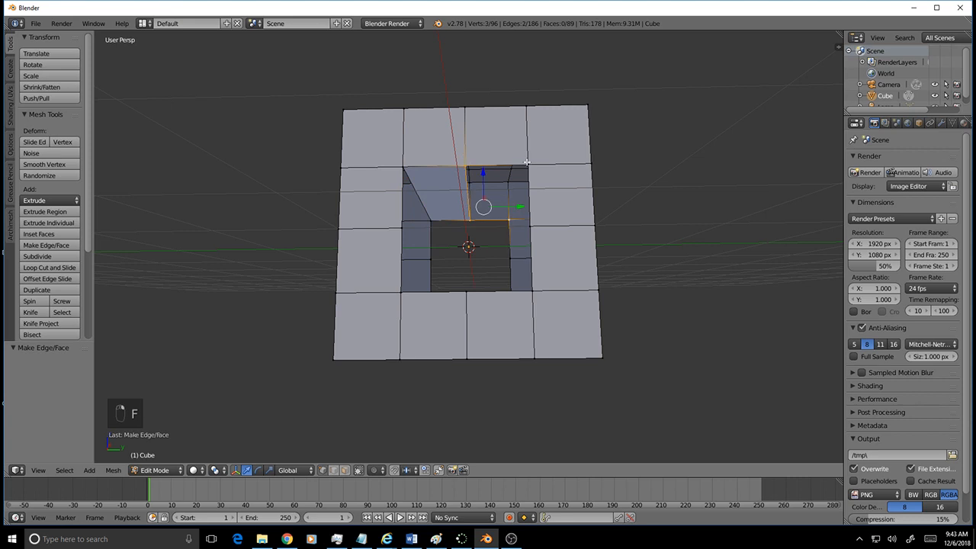
{"action": "right_click", "coordinate": [526, 165], "text": "shift"}
{"action": "key", "text": "f"}
- Create a face from four vertices to close the upper half of the tunnel's right wall
{"action": "right_click", "coordinate": [508, 223]}
{"action": "right_click", "coordinate": [509, 258], "text": "shift"}
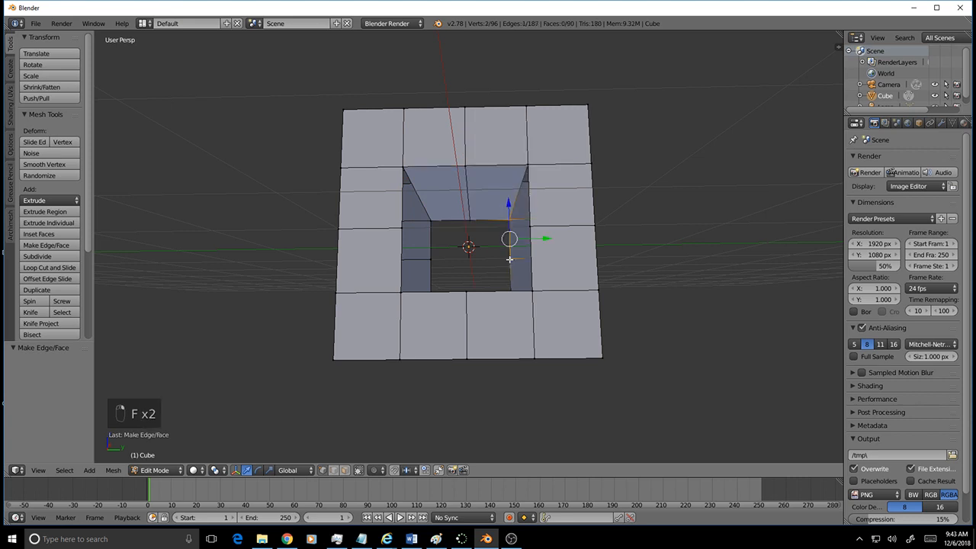
{"action": "right_click", "coordinate": [530, 164], "text": "shift"}
{"action": "key", "text": "f"}
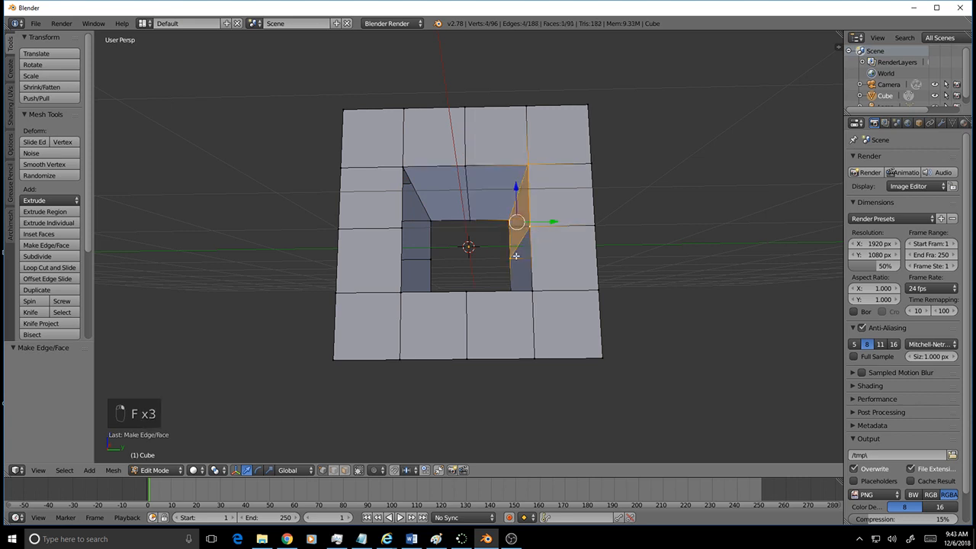
- Fill the lower half of the tunnel's right wall with a face between the front and back openings
{"action": "right_click", "coordinate": [509, 258]}
{"action": "middle_click_drag", "start_coordinate": [510, 257], "coordinate": [514, 283]}
{"action": "right_click", "coordinate": [513, 281], "text": "shift"}
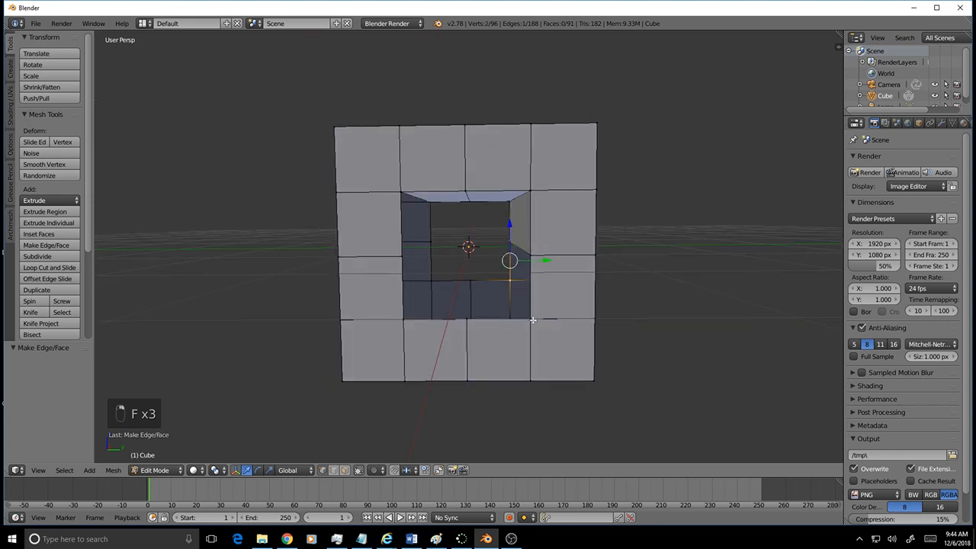
{"action": "right_click", "coordinate": [534, 320], "text": "shift"}
{"action": "right_click", "coordinate": [529, 260], "text": "shift"}
{"action": "key", "text": "f"}
- Try to fill the right half of the tunnel's floor with a face from four vertices
{"action": "right_click", "coordinate": [471, 283]}
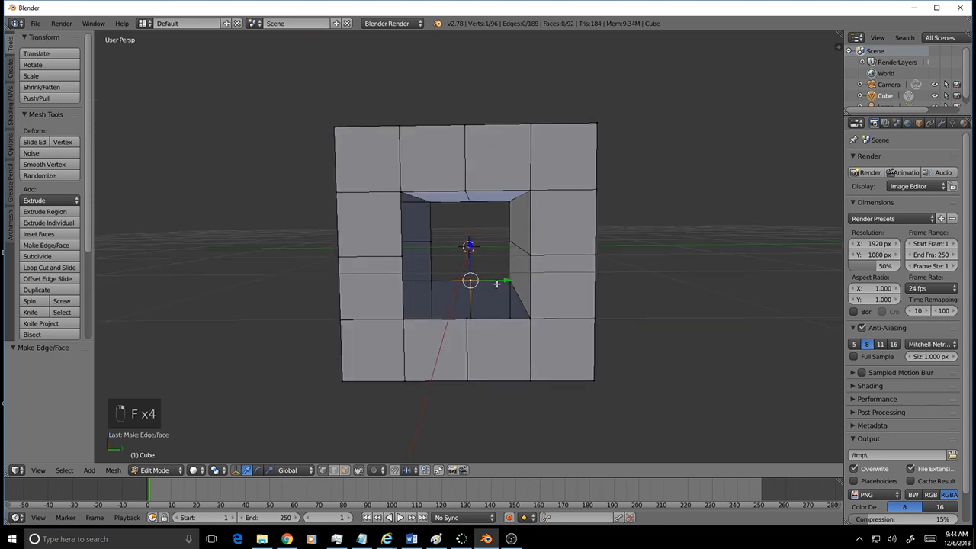
{"action": "right_click", "coordinate": [509, 279], "text": "shift"}
{"action": "right_click", "coordinate": [530, 320], "text": "shift"}
{"action": "right_click", "coordinate": [468, 320], "text": "shift"}
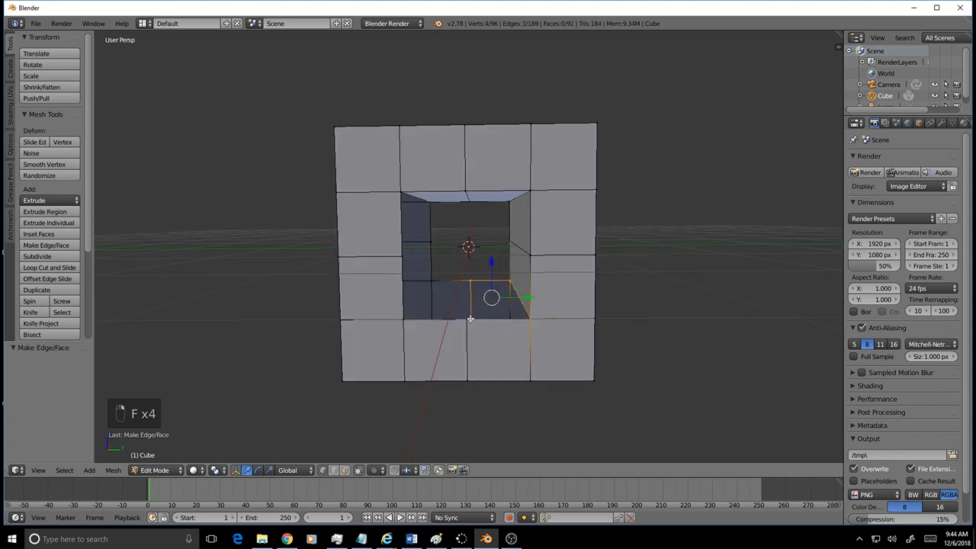
{"action": "key", "text": "f"}
{"action": "right_click", "coordinate": [470, 280]}
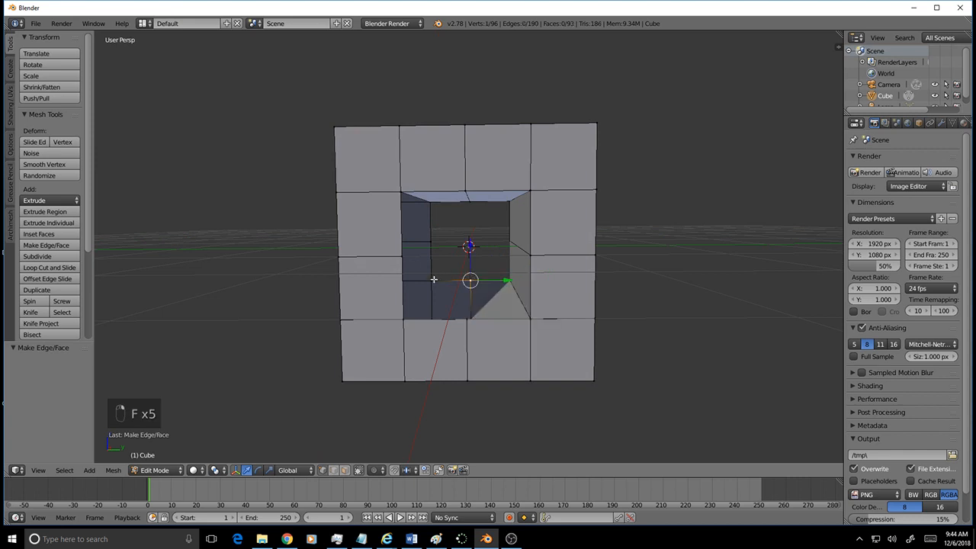
{"action": "right_click", "coordinate": [433, 280], "text": "shift"}
{"action": "mouse_move", "coordinate": [460, 299]}
{"action": "middle_mouse_down"}
{"action": "mouse_move", "coordinate": [450, 298]}
{"action": "mouse_move", "coordinate": [459, 306]}
{"action": "middle_mouse_up"}
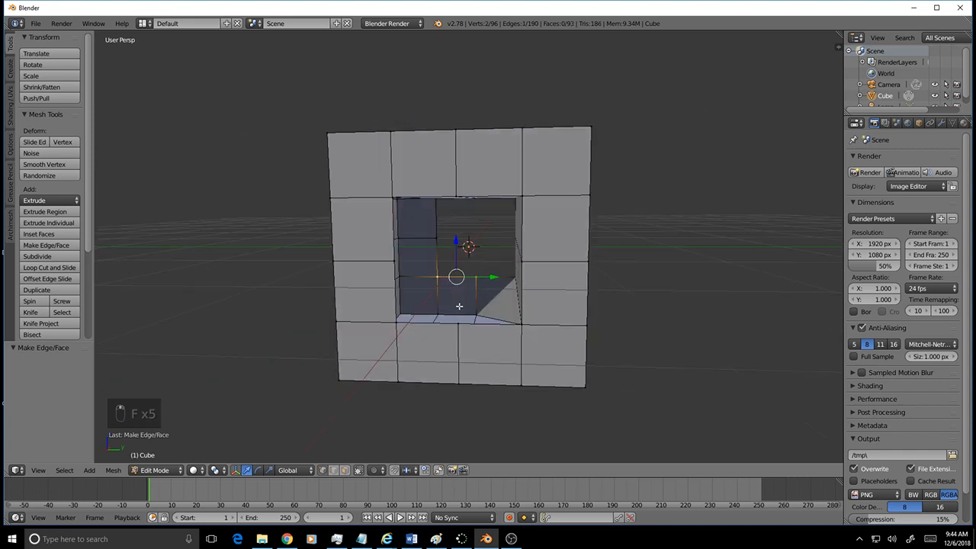
- Undo the last floor face and the vertex selections made after it
{"action": "key", "text": "ctrl+z"}
{"action": "key", "text": "ctrl+z"}
{"action": "key", "text": "ctrl+z"}
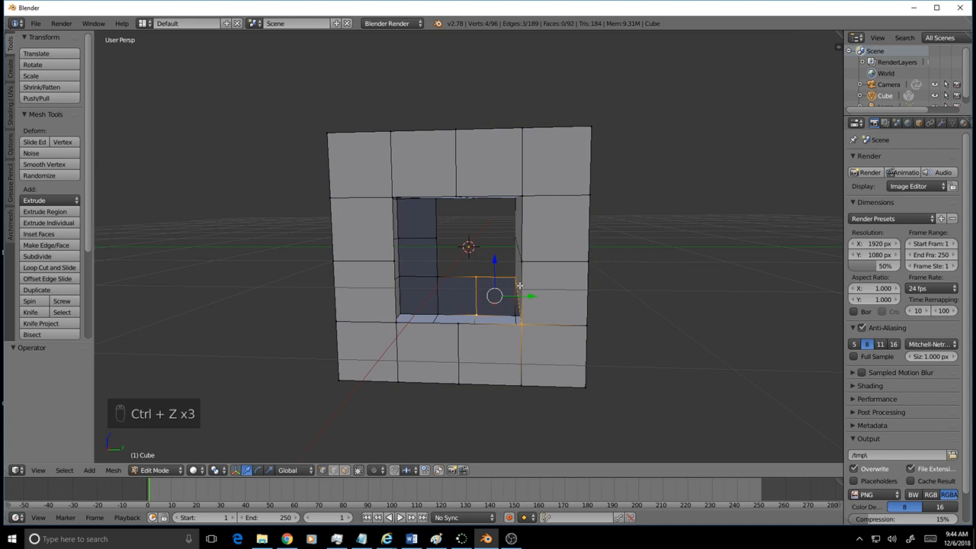
- Create a face between the front and back openings to close the right half of the tunnel's floor
{"action": "right_click", "coordinate": [477, 278]}
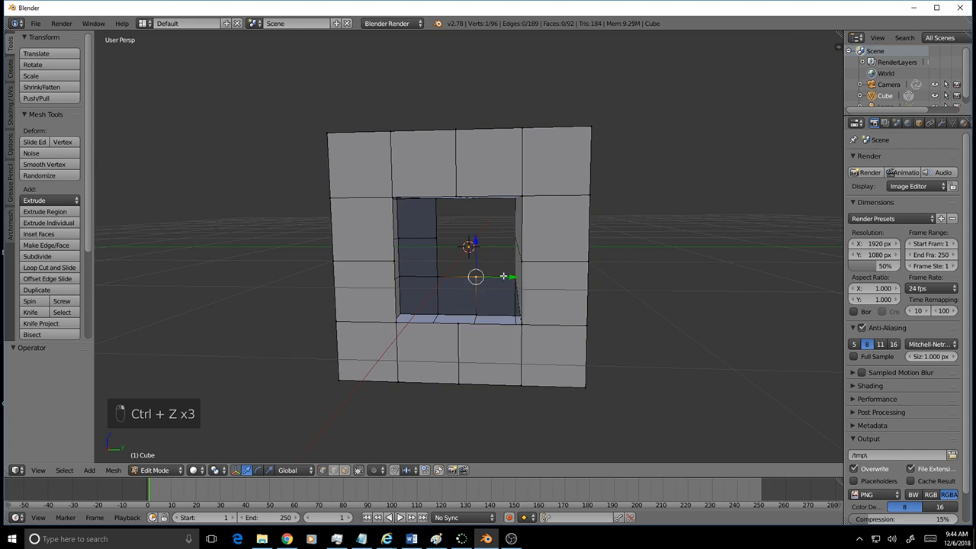
{"action": "middle_click_drag", "start_coordinate": [518, 317], "coordinate": [519, 324]}
{"action": "right_click", "coordinate": [519, 324], "text": "shift"}
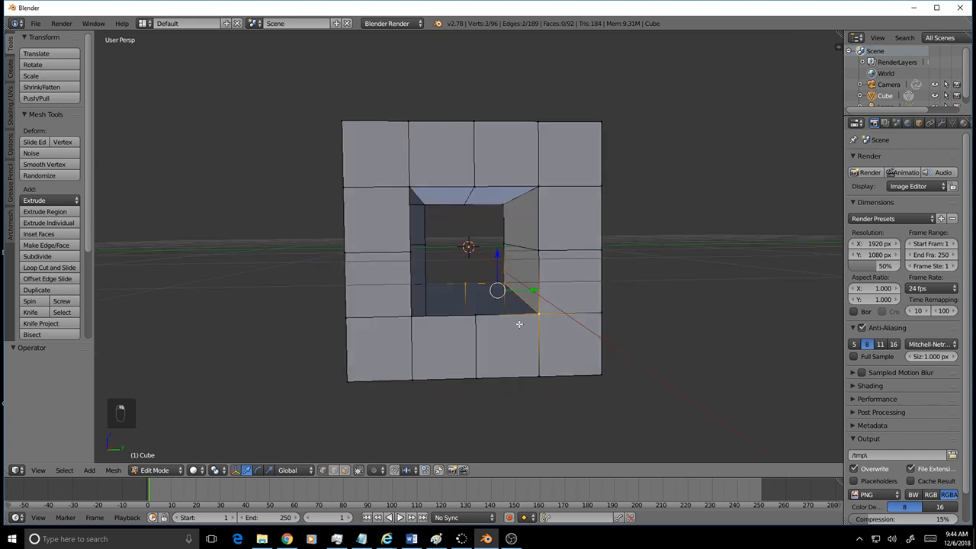
{"action": "right_click", "coordinate": [475, 316], "text": "shift"}
{"action": "key", "text": "f"}
- Create a face from four vertices to close the left half of the tunnel's floor
{"action": "middle_click_drag", "start_coordinate": [463, 320], "coordinate": [468, 292]}
{"action": "right_click", "coordinate": [445, 286]}
{"action": "right_click", "coordinate": [386, 309], "text": "shift"}
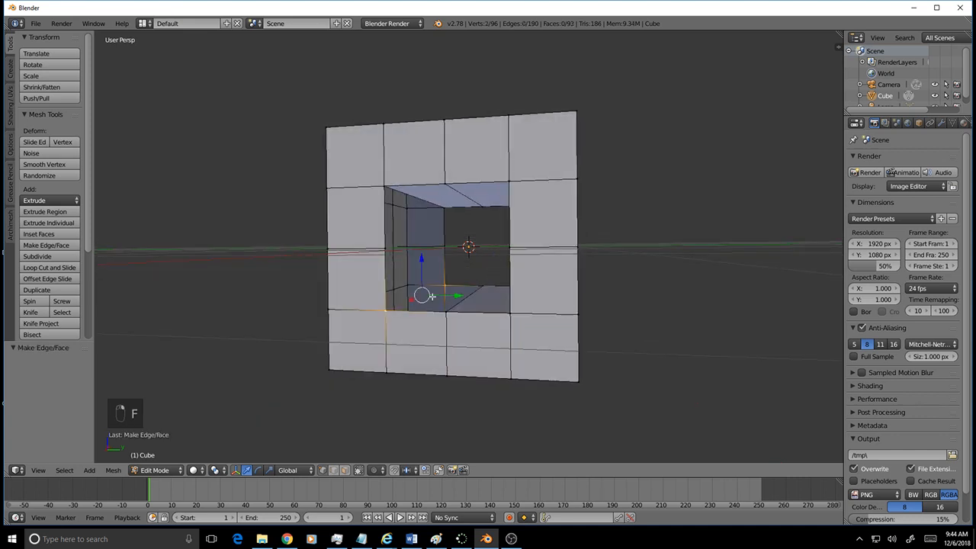
{"action": "right_click", "coordinate": [483, 286], "text": "shift"}
{"action": "right_click", "coordinate": [445, 314], "text": "shift"}
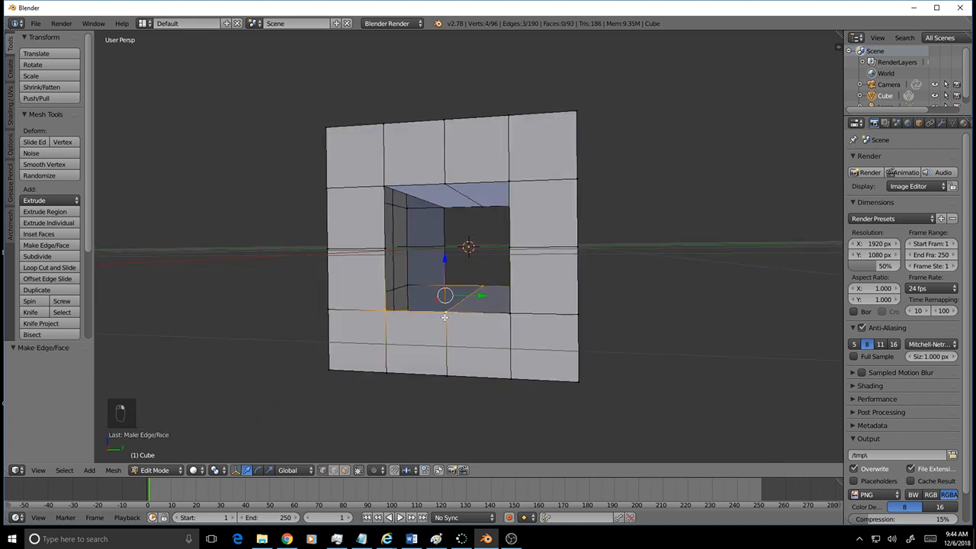
{"action": "key", "text": "f"}
- Fill the lower half of the tunnel's left wall with a face between the front and back openings
{"action": "mouse_move", "coordinate": [449, 324]}
{"action": "middle_mouse_down"}
{"action": "mouse_move", "coordinate": [459, 327]}
{"action": "mouse_move", "coordinate": [449, 328]}
{"action": "middle_mouse_up"}
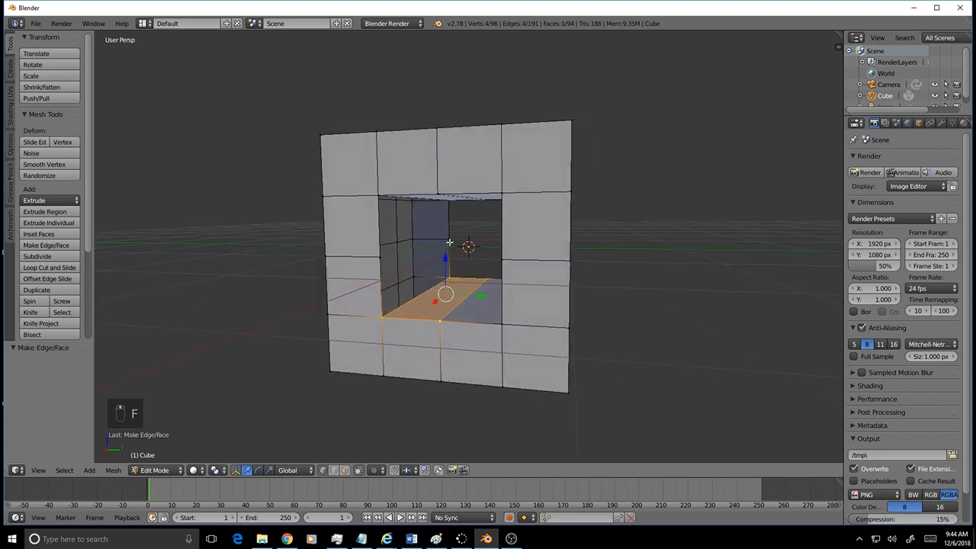
{"action": "right_click", "coordinate": [450, 241]}
{"action": "right_click", "coordinate": [381, 258], "text": "shift"}
{"action": "right_click", "coordinate": [381, 315], "text": "shift"}
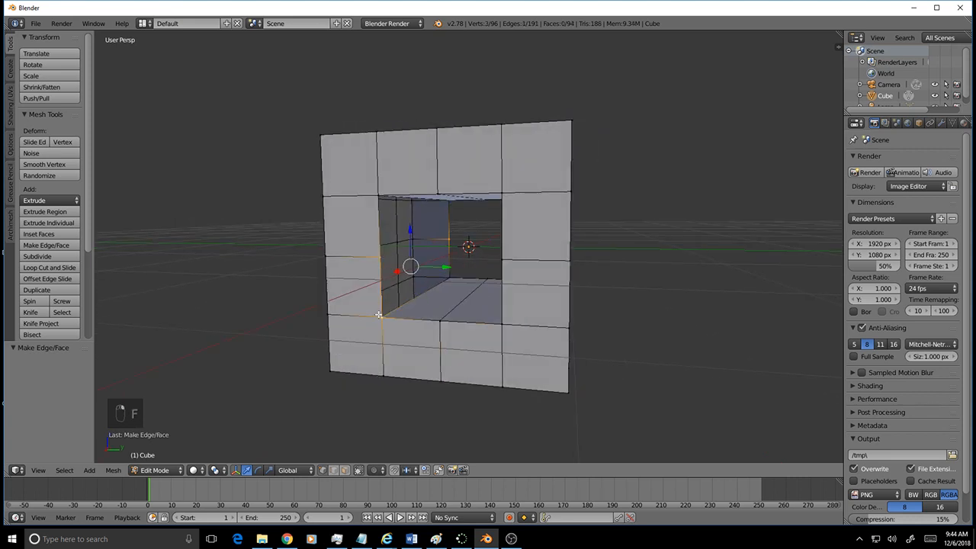
{"action": "right_click", "coordinate": [447, 277], "text": "shift"}
{"action": "mouse_move", "coordinate": [442, 289]}
{"action": "middle_mouse_down"}
{"action": "mouse_move", "coordinate": [448, 285]}
{"action": "mouse_move", "coordinate": [445, 292]}
{"action": "middle_mouse_up"}
{"action": "key", "text": "f"}
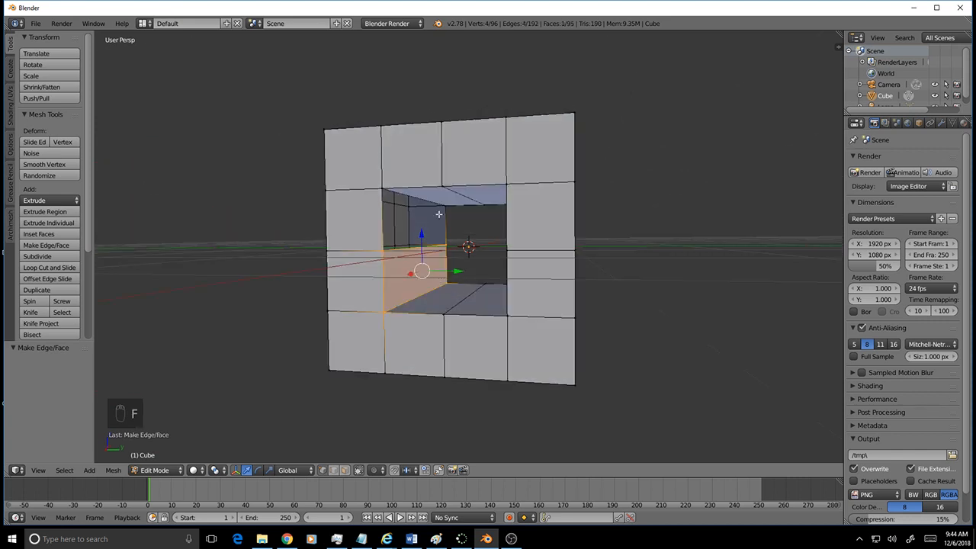
- Fill the upper half of the tunnel's left wall with a face, and clear the selection
{"action": "right_click", "coordinate": [446, 204]}
{"action": "right_click", "coordinate": [383, 189], "text": "shift"}
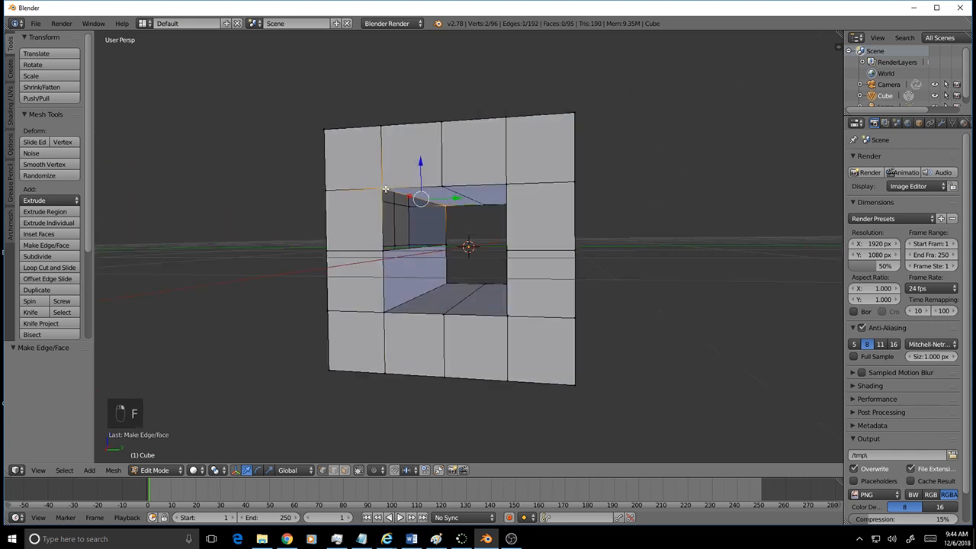
{"action": "right_click", "coordinate": [385, 248], "text": "shift"}
{"action": "right_click", "coordinate": [447, 243], "text": "shift"}
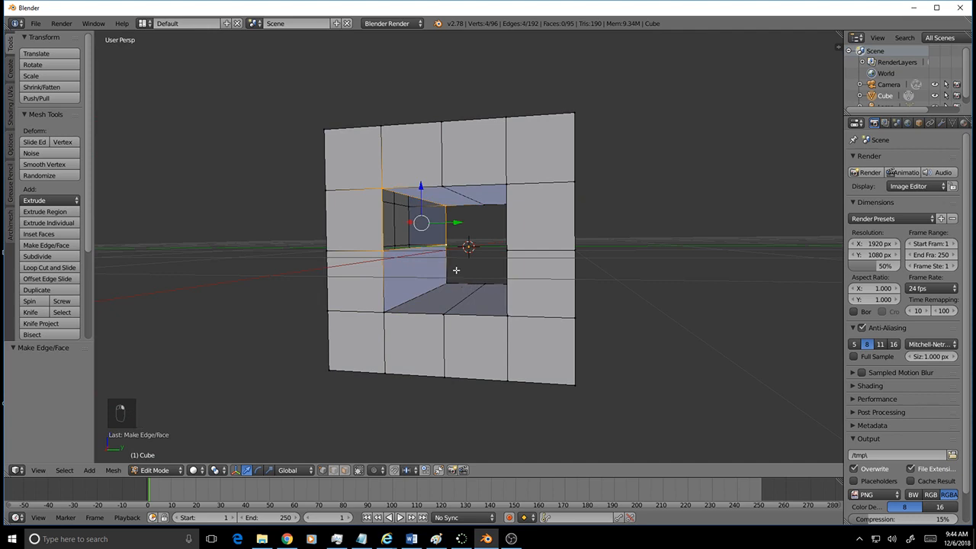
{"action": "key", "text": "f"}
{"action": "middle_click_drag", "start_coordinate": [566, 276], "coordinate": [487, 270]}
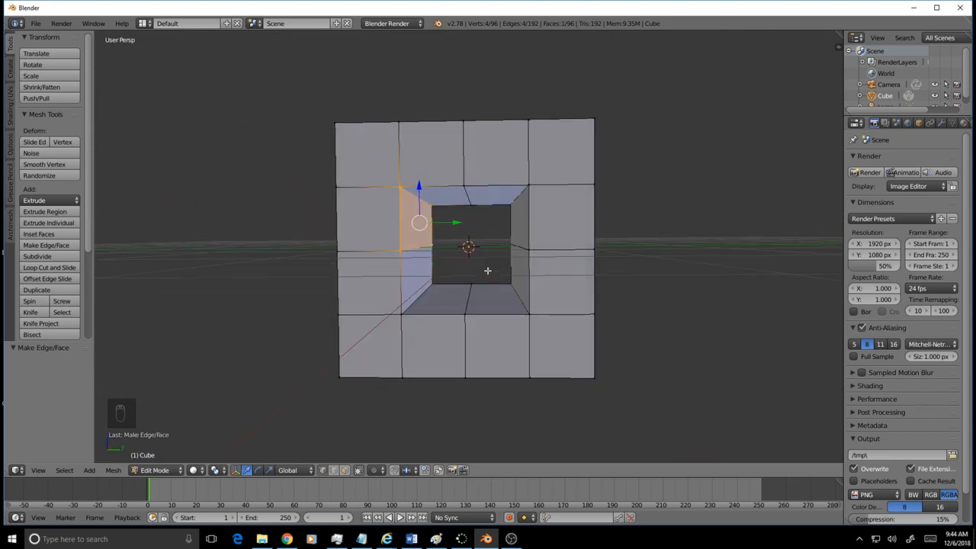
{"action": "key", "text": "a"}
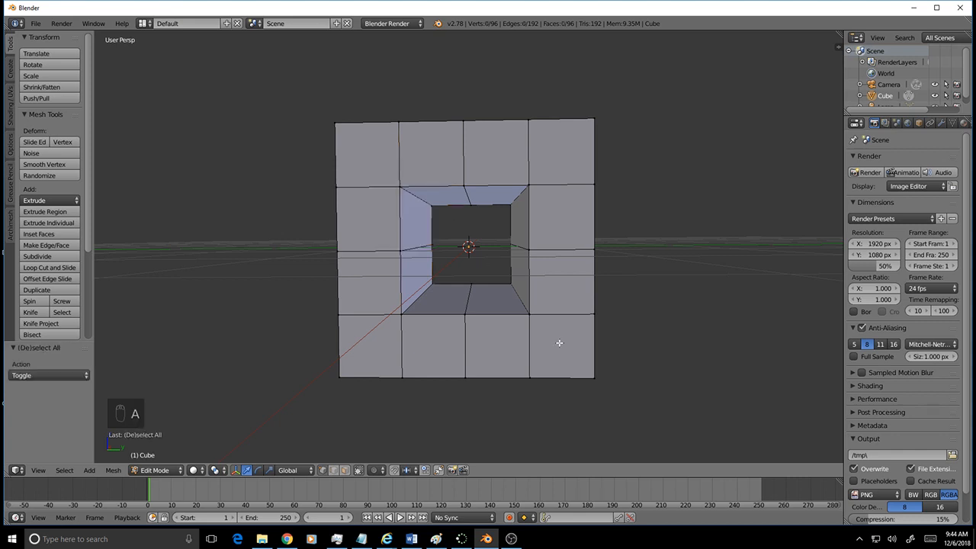
{"action": "middle_click_drag", "start_coordinate": [557, 342], "coordinate": [619, 314]}
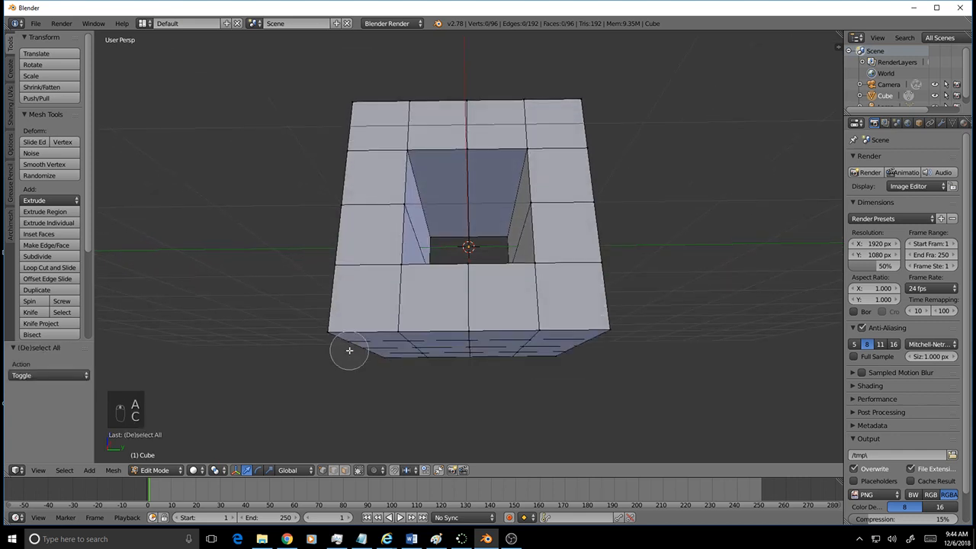
{"action": "left_click_drag", "start_coordinate": [343, 352], "coordinate": [648, 333]}
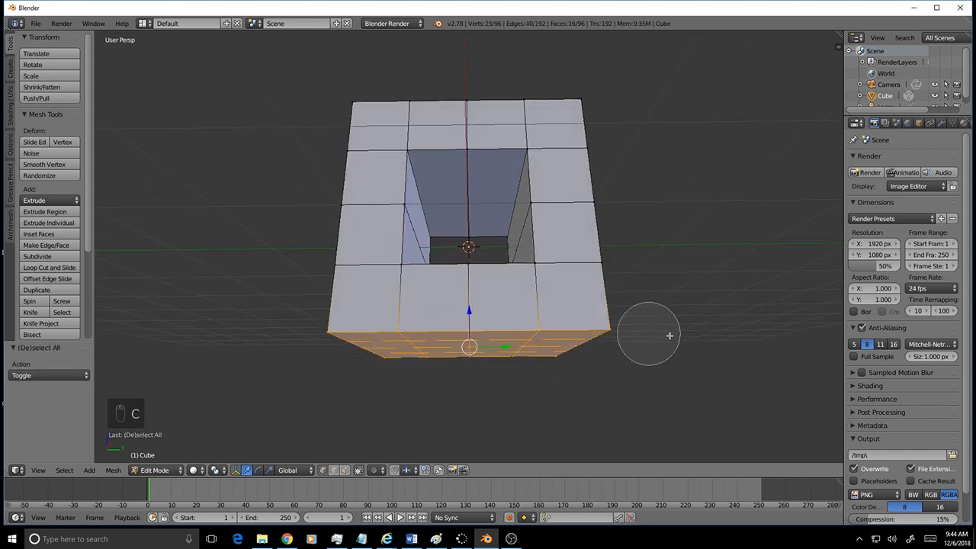
{"action": "right_click", "coordinate": [670, 335]}
{"action": "middle_click_drag", "start_coordinate": [670, 336], "coordinate": [587, 364]}
{"action": "key", "text": "a"}
- Select the whole mesh and scale it down along the X axis to reduce the block's depth
{"action": "key", "text": "a"}
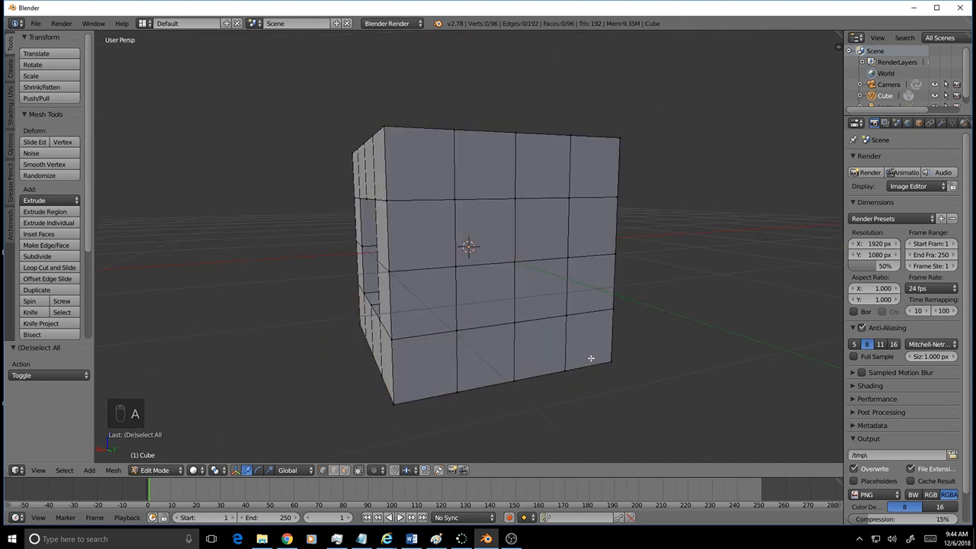
{"action": "key", "text": "s"}
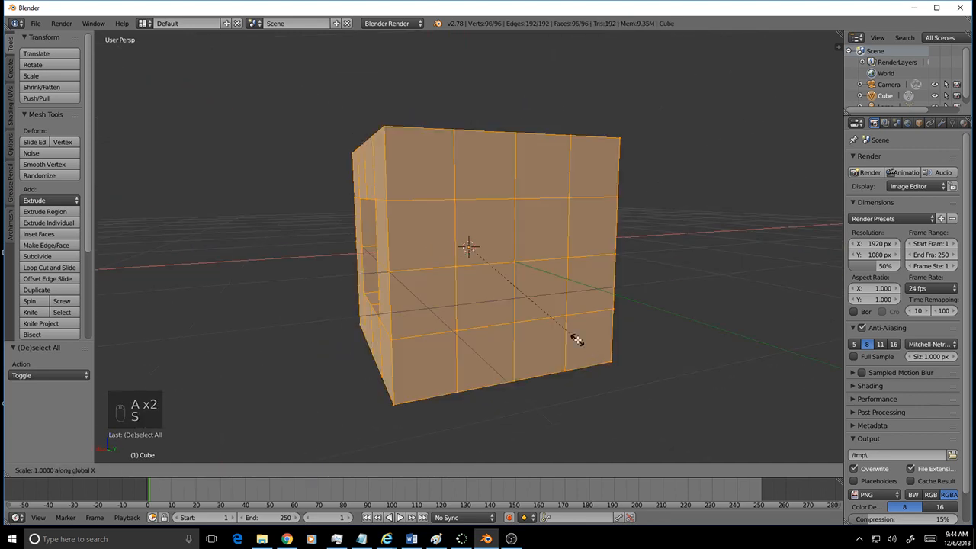
{"action": "left_click", "coordinate": [501, 319]}
{"action": "middle_click_drag", "start_coordinate": [523, 341], "coordinate": [586, 323]}
- Clear the selection and turn off limiting selection to visible geometry so that hidden vertices can be selected
{"action": "key", "text": "a"}
{"action": "key", "text": "c"}
{"action": "scroll", "coordinate": [378, 378], "scroll_direction": "down", "scroll_amount": 4}
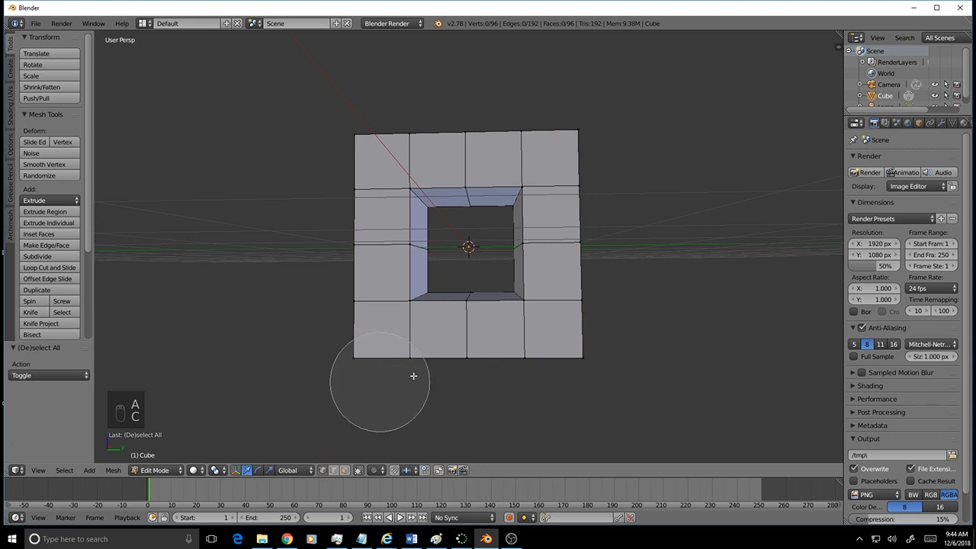
{"action": "right_click", "coordinate": [426, 389]}
{"action": "left_click", "coordinate": [359, 472]}
{"action": "mouse_move", "coordinate": [471, 405]}
{"action": "middle_mouse_down"}
{"action": "mouse_move", "coordinate": [475, 397]}
{"action": "mouse_move", "coordinate": [460, 419]}
{"action": "middle_mouse_up"}
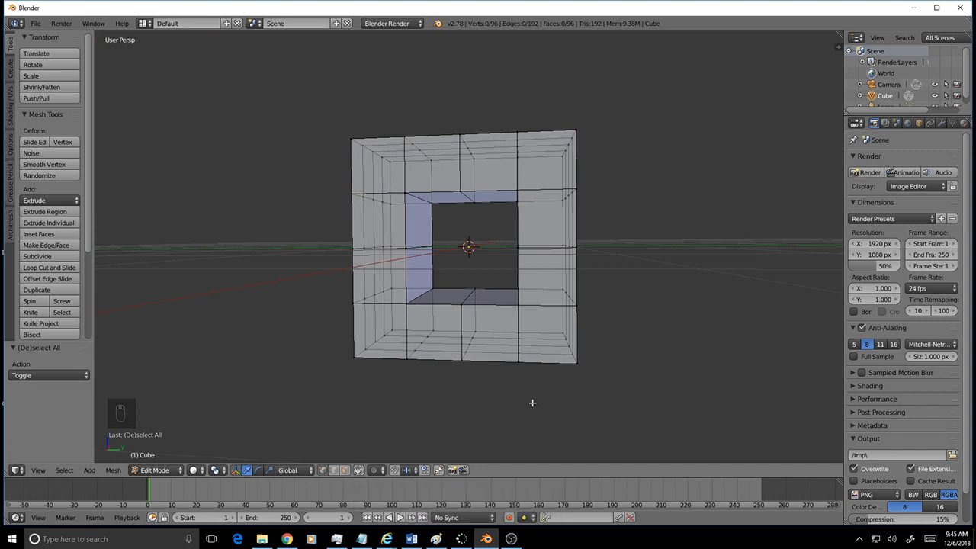
- Circle-select all vertices of the block's underside and move them up 0.420 along Z to thin the bottom
{"action": "key", "text": "a"}
{"action": "key", "text": "a"}
{"action": "key", "text": "c"}
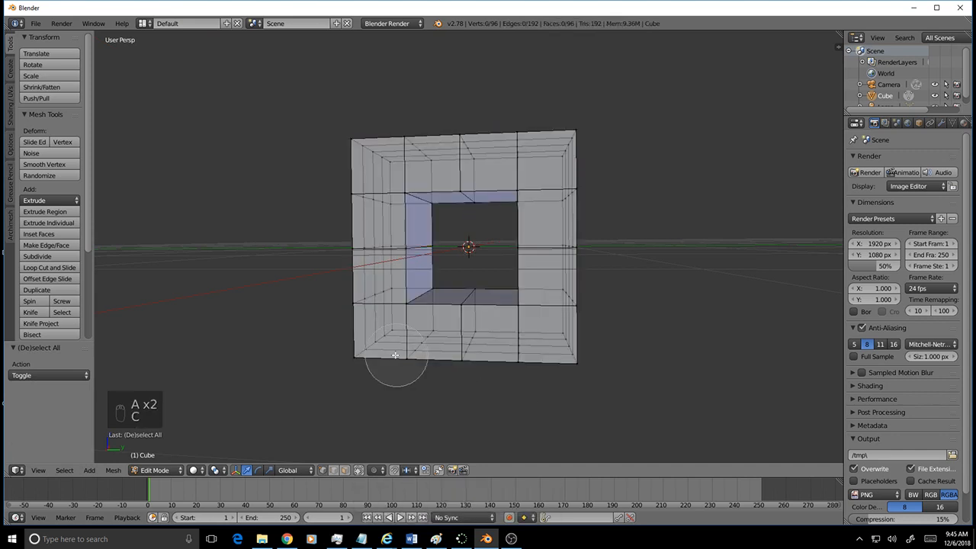
{"action": "left_click_drag", "start_coordinate": [373, 367], "coordinate": [438, 370]}
{"action": "right_click", "coordinate": [389, 379]}
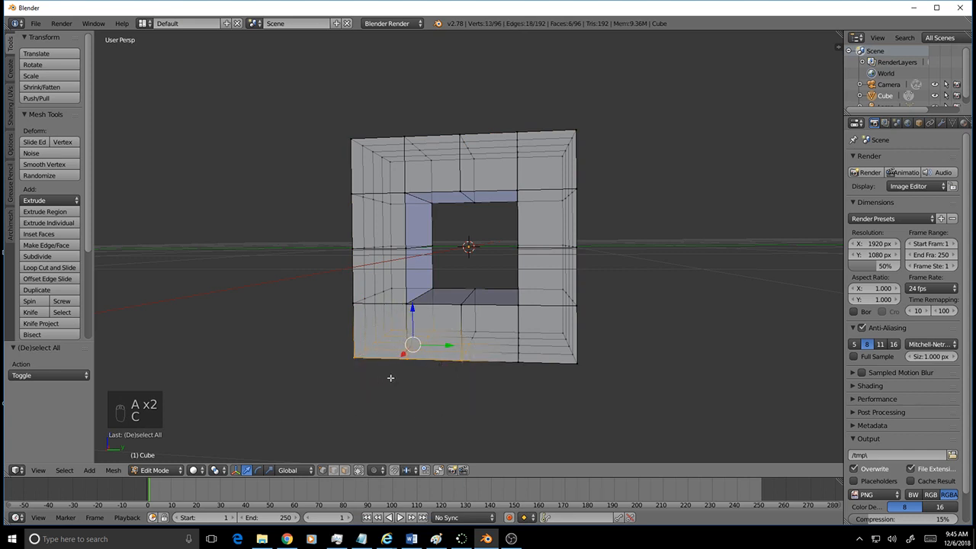
{"action": "key", "text": "c"}
{"action": "left_click_drag", "start_coordinate": [337, 364], "coordinate": [556, 372]}
{"action": "right_click", "coordinate": [578, 372]}
{"action": "left_click_drag", "start_coordinate": [470, 311], "coordinate": [457, 267]}
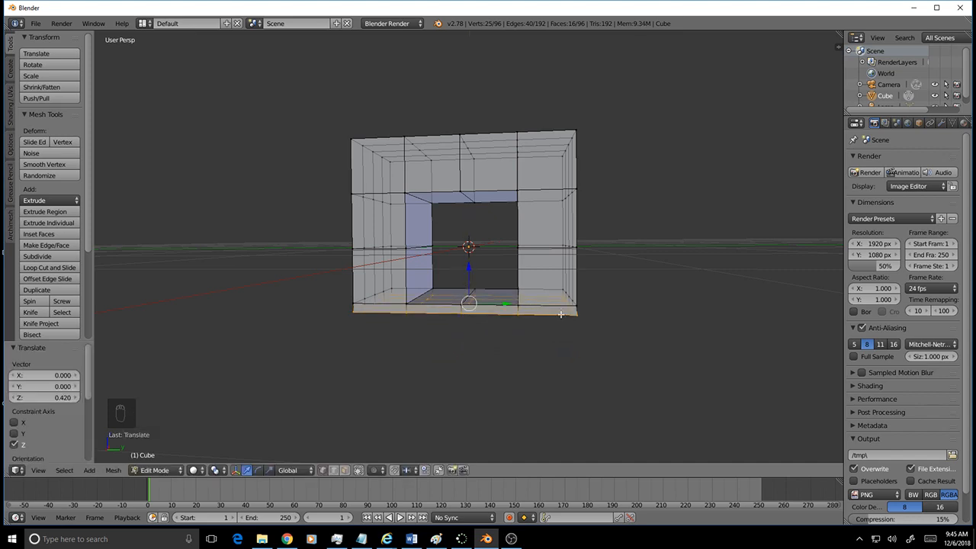
- Select the whole mesh and scale it down further along the X axis to make the frame thinner
{"action": "middle_click_drag", "start_coordinate": [457, 267], "coordinate": [769, 349]}
{"action": "key", "text": "a"}
{"action": "key", "text": "a"}
{"action": "key", "text": "a"}
{"action": "key", "text": "a"}
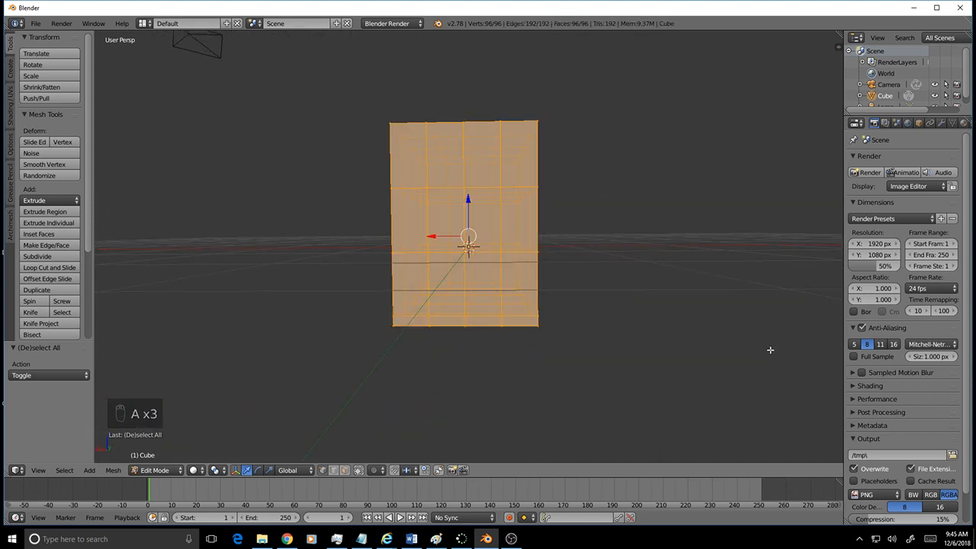
{"action": "key", "text": "s"}
{"action": "key", "text": "x"}
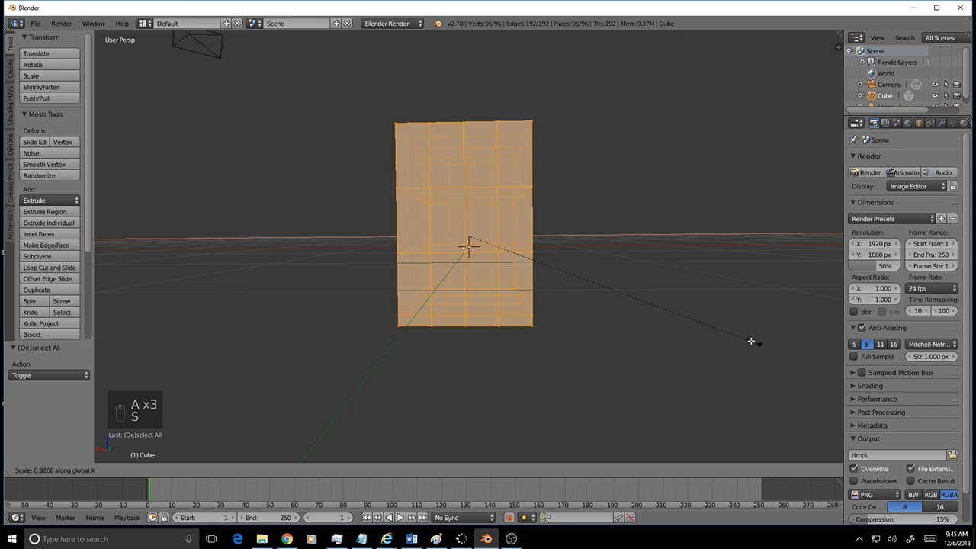
{"action": "left_click", "coordinate": [584, 323]}
{"action": "middle_click_drag", "start_coordinate": [584, 323], "coordinate": [669, 320]}
{"action": "key", "text": "a"}
{"action": "key", "text": "c"}
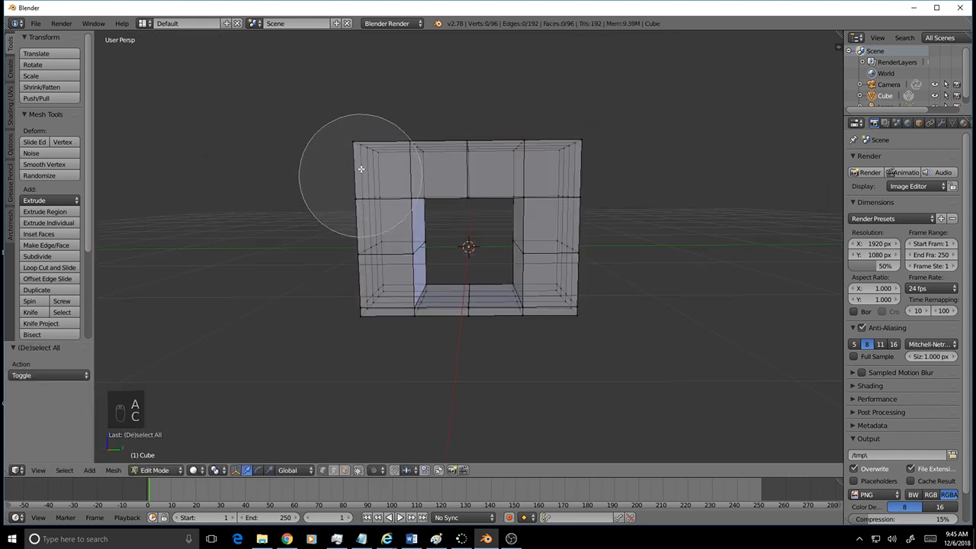
{"action": "mouse_move", "coordinate": [358, 167]}
{"action": "left_mouse_down"}
{"action": "mouse_move", "coordinate": [518, 168]}
{"action": "mouse_move", "coordinate": [642, 152]}
{"action": "left_mouse_up"}
{"action": "right_click", "coordinate": [642, 152]}
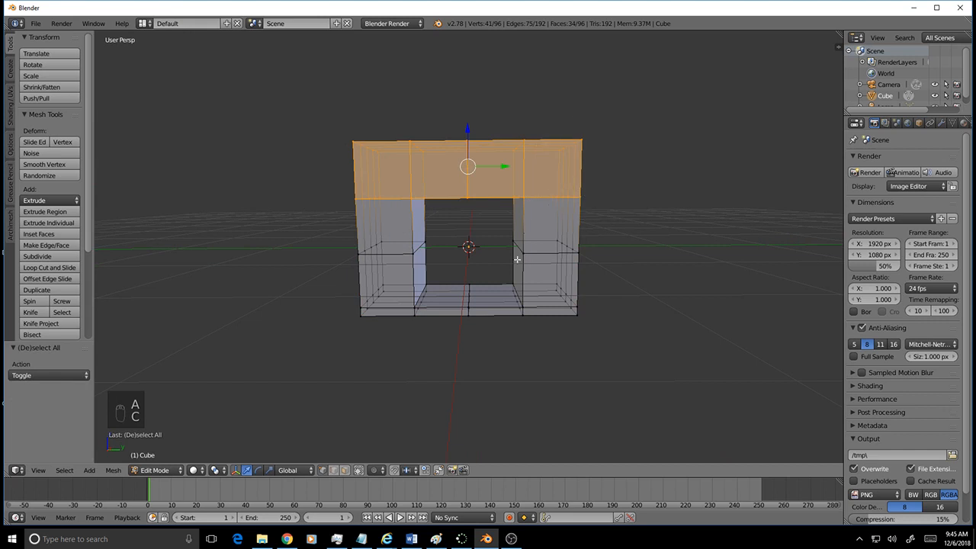
{"action": "key", "text": "c"}
{"action": "right_click", "coordinate": [587, 234]}
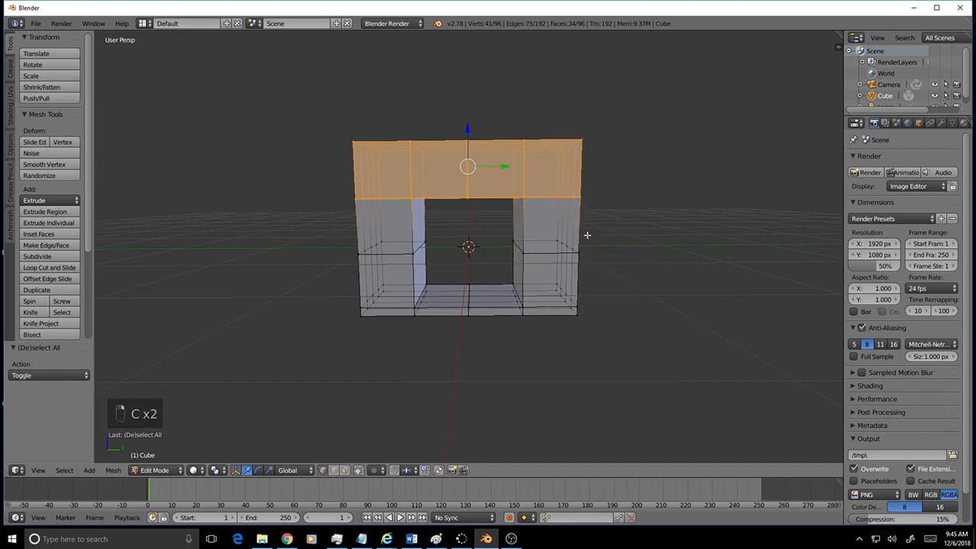
{"action": "key", "text": "a"}
- Circle-select all vertices of the frame's right side and scale them to 0.414 along the Y axis
{"action": "key", "text": "c"}
{"action": "left_click_drag", "start_coordinate": [551, 153], "coordinate": [569, 307]}
{"action": "right_click", "coordinate": [634, 286]}
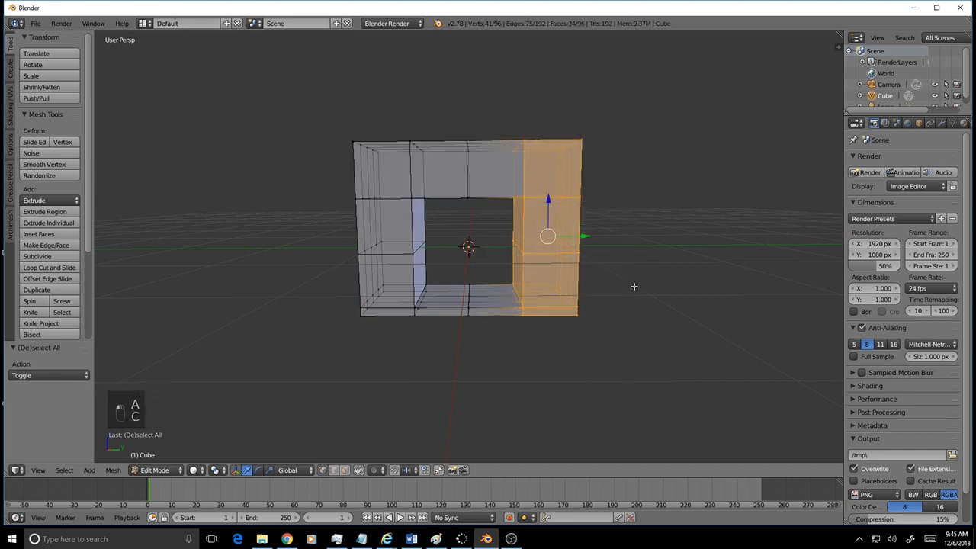
{"action": "key", "text": "s"}
{"action": "right_click", "coordinate": [613, 284]}
{"action": "key", "text": "s"}
{"action": "key", "text": "y"}
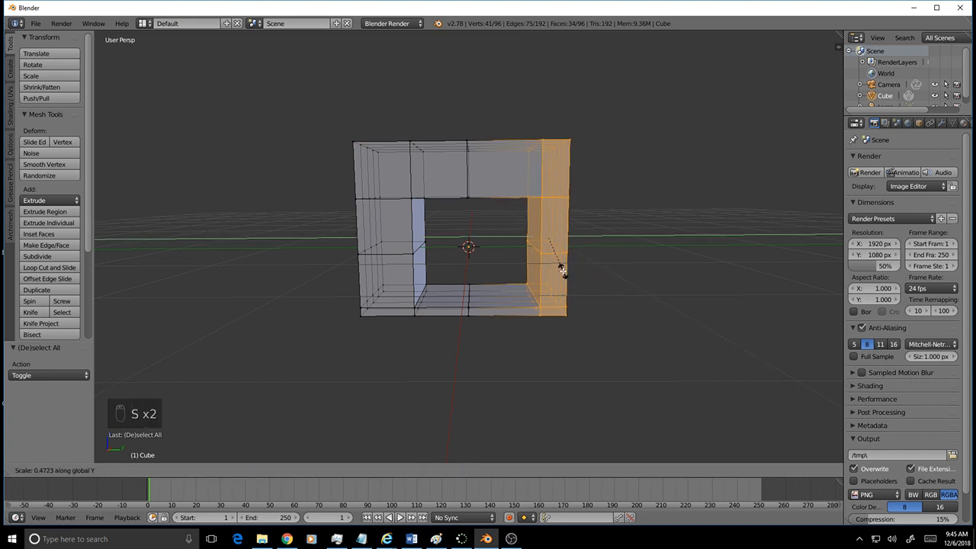
{"action": "left_click", "coordinate": [547, 268]}
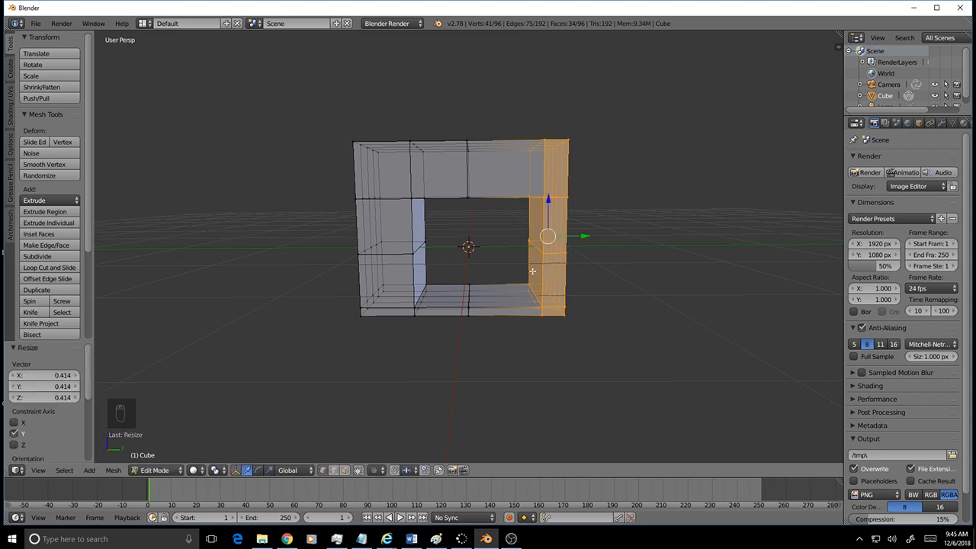
- Circle-select all vertices on the frame's outer left side and move them inward along Y to thin that side
{"action": "key", "text": "a"}
{"action": "key", "text": "c"}
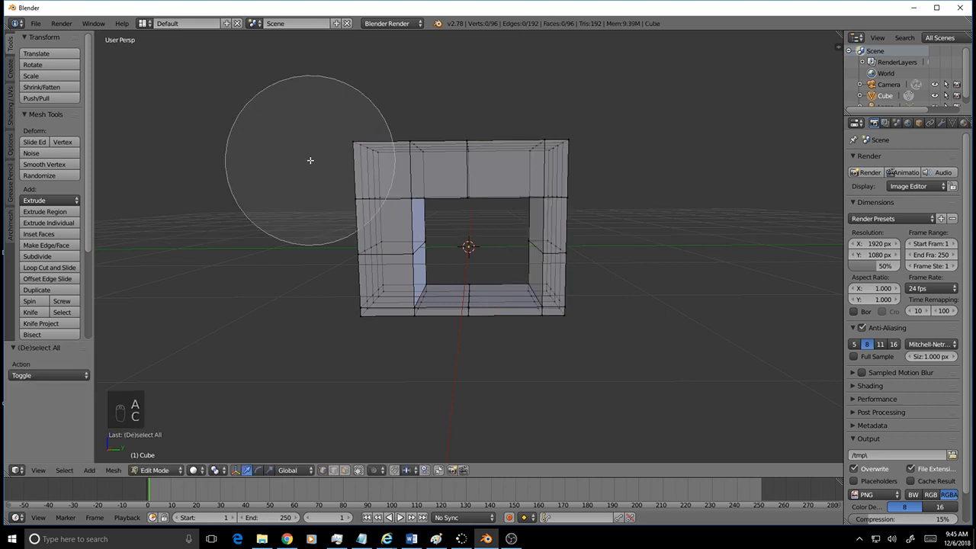
{"action": "left_click", "coordinate": [327, 199]}
{"action": "left_click_drag", "start_coordinate": [327, 199], "coordinate": [321, 306]}
{"action": "right_click", "coordinate": [321, 305]}
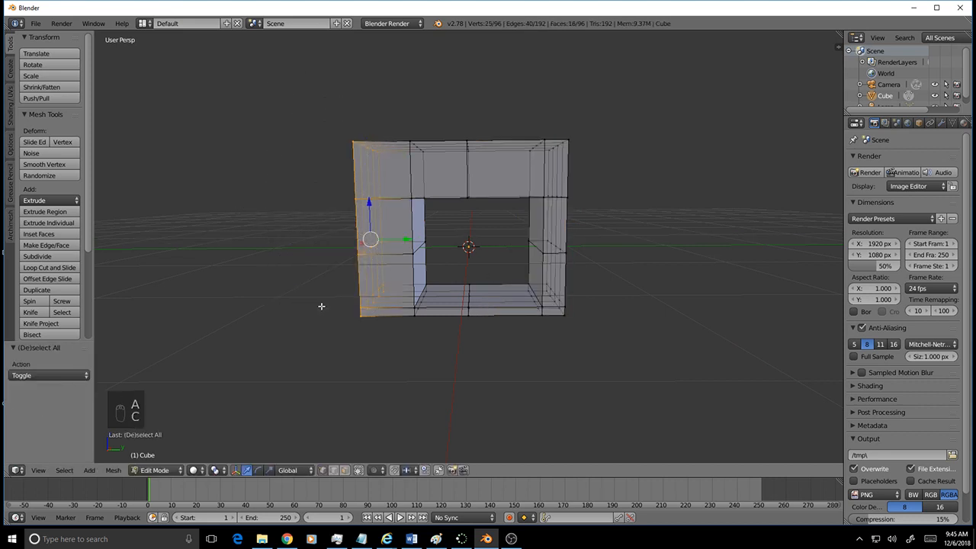
{"action": "left_click_drag", "start_coordinate": [414, 244], "coordinate": [440, 255]}
- Circle-select all vertices along the frame's top and move them down about 0.37 along Z to thin the top
{"action": "key", "text": "a"}
{"action": "key", "text": "c"}
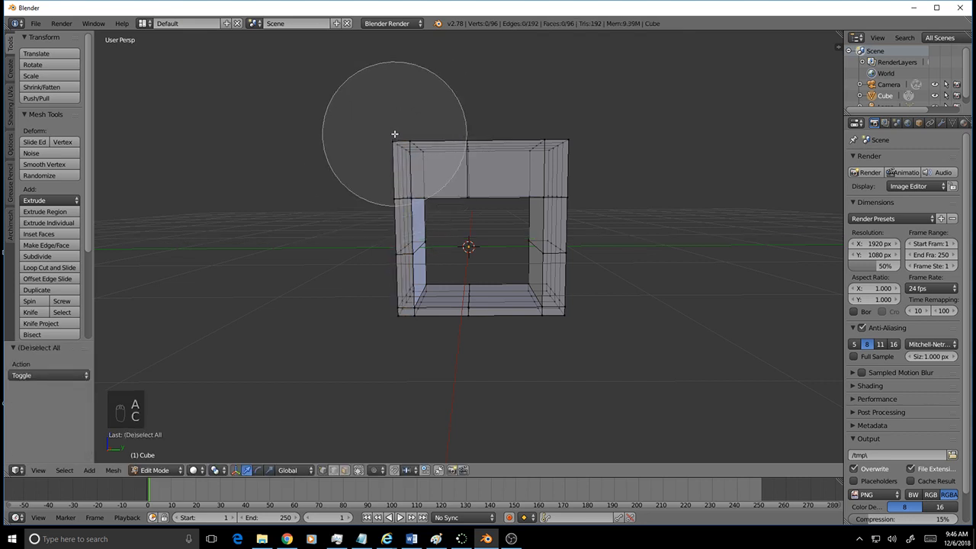
{"action": "mouse_move", "coordinate": [398, 132]}
{"action": "left_mouse_down"}
{"action": "mouse_move", "coordinate": [453, 146]}
{"action": "mouse_move", "coordinate": [592, 135]}
{"action": "left_mouse_up"}
{"action": "key", "text": "Escape"}
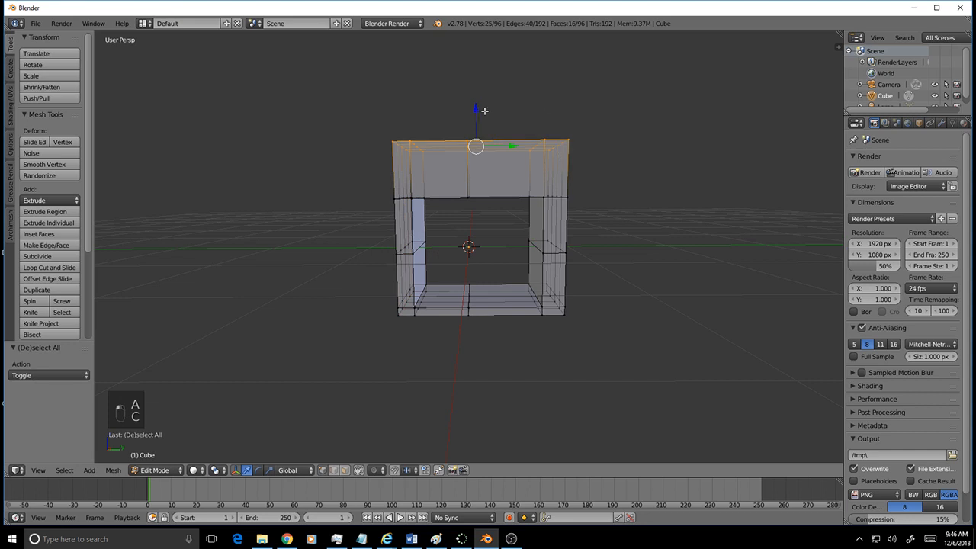
{"action": "key", "text": "g"}
{"action": "key", "text": "z"}
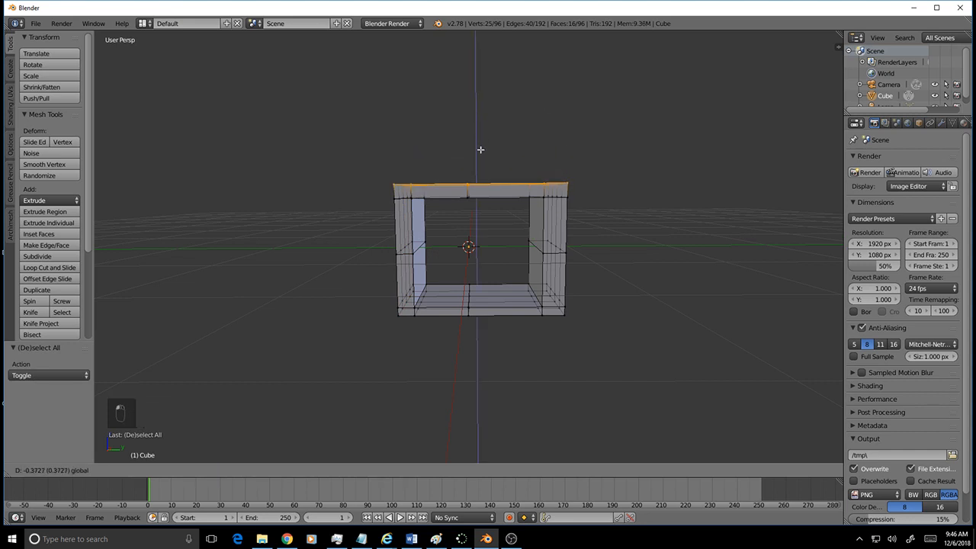
{"action": "left_click", "coordinate": [479, 149]}
- Clear the selection and view the frame from the right side in orthographic projection
{"action": "mouse_move", "coordinate": [591, 239]}
{"action": "middle_mouse_down"}
{"action": "mouse_move", "coordinate": [569, 236]}
{"action": "mouse_move", "coordinate": [579, 238]}
{"action": "middle_mouse_up"}
{"action": "key", "text": "a"}
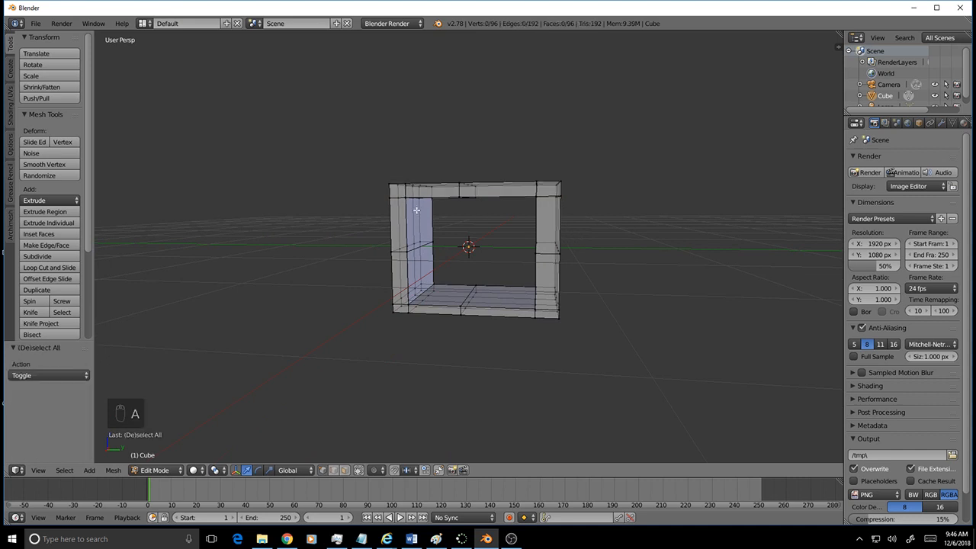
{"action": "middle_click_drag", "start_coordinate": [475, 214], "coordinate": [501, 228]}
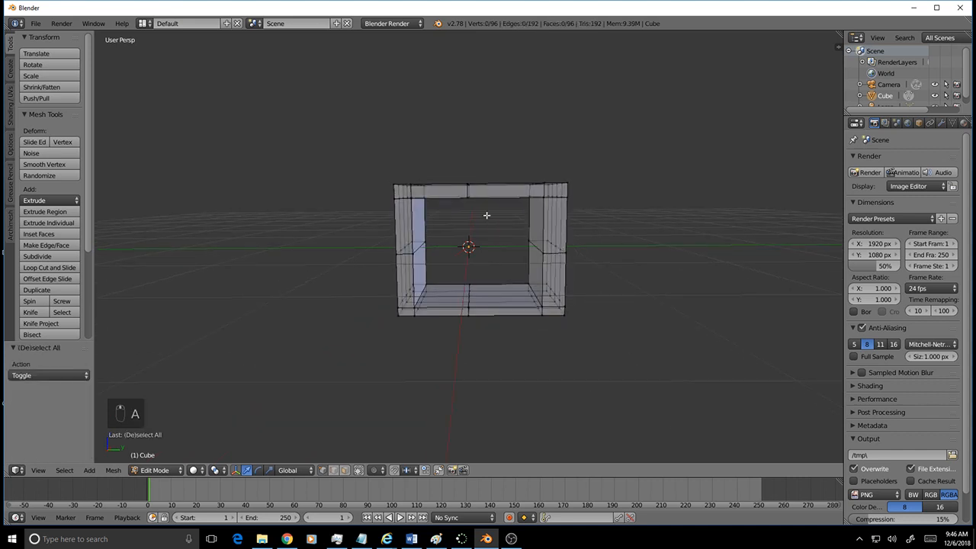
{"action": "key", "text": "KP_1"}
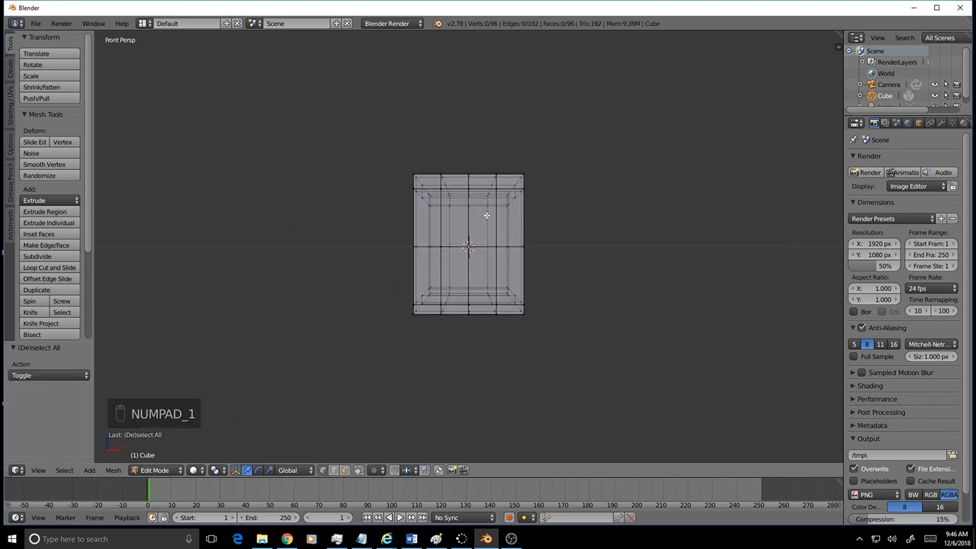
{"action": "key", "text": "KP_3"}
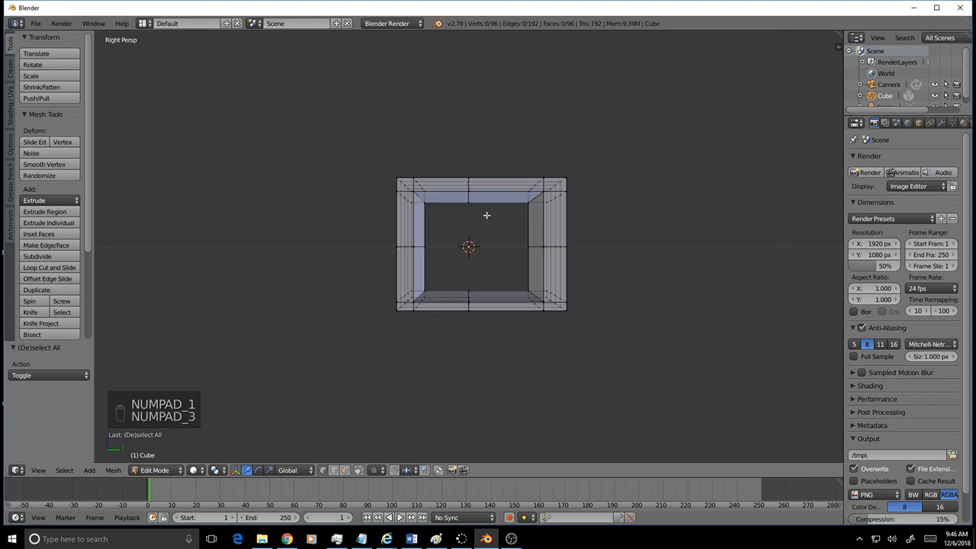
{"action": "key", "text": "KP_5"}
{"action": "scroll", "coordinate": [515, 208], "scroll_direction": "up", "scroll_amount": 3}
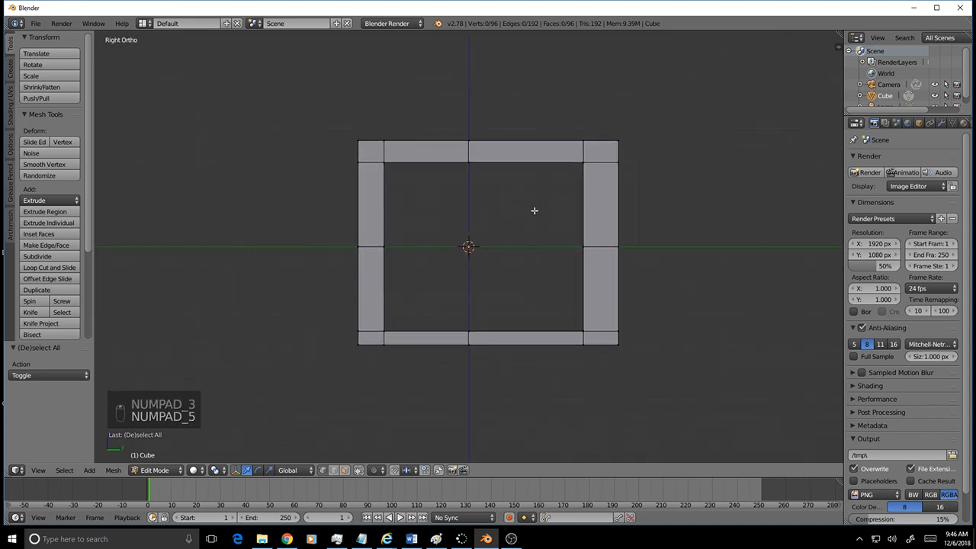
{"action": "scroll", "coordinate": [536, 211], "scroll_direction": "down", "scroll_amount": 2}
- Circle-select the vertices of the frame's outer right edge and move them -0.056 along Y
{"action": "key", "text": "a"}
{"action": "key", "text": "a"}
{"action": "key", "text": "c"}
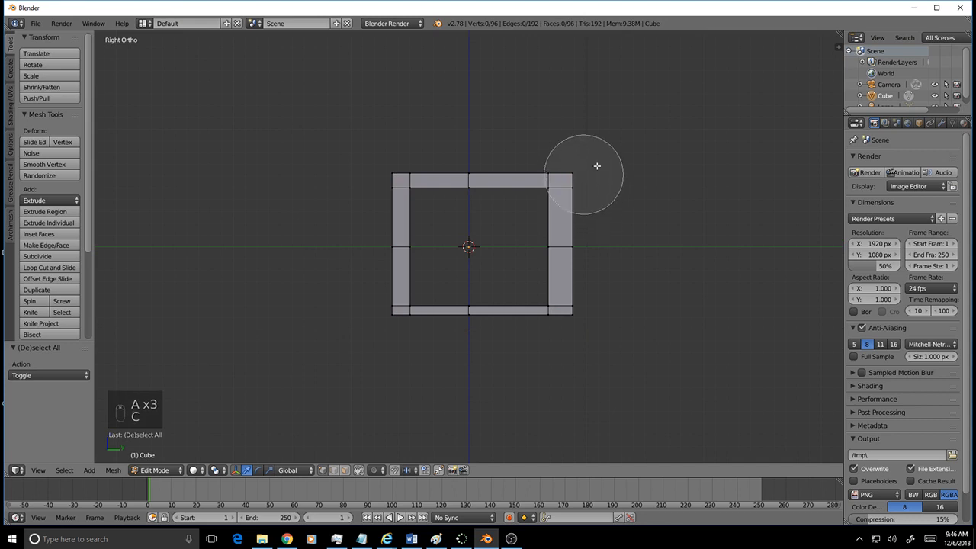
{"action": "mouse_move", "coordinate": [603, 166]}
{"action": "left_mouse_down"}
{"action": "mouse_move", "coordinate": [610, 218]}
{"action": "mouse_move", "coordinate": [598, 321]}
{"action": "left_mouse_up"}
{"action": "right_click", "coordinate": [599, 313]}
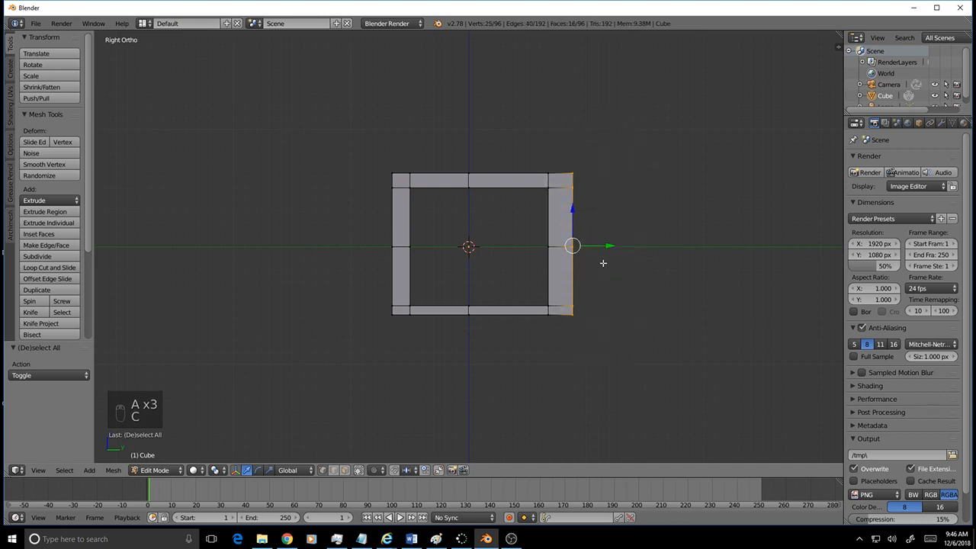
{"action": "left_click_drag", "start_coordinate": [611, 249], "coordinate": [603, 248]}
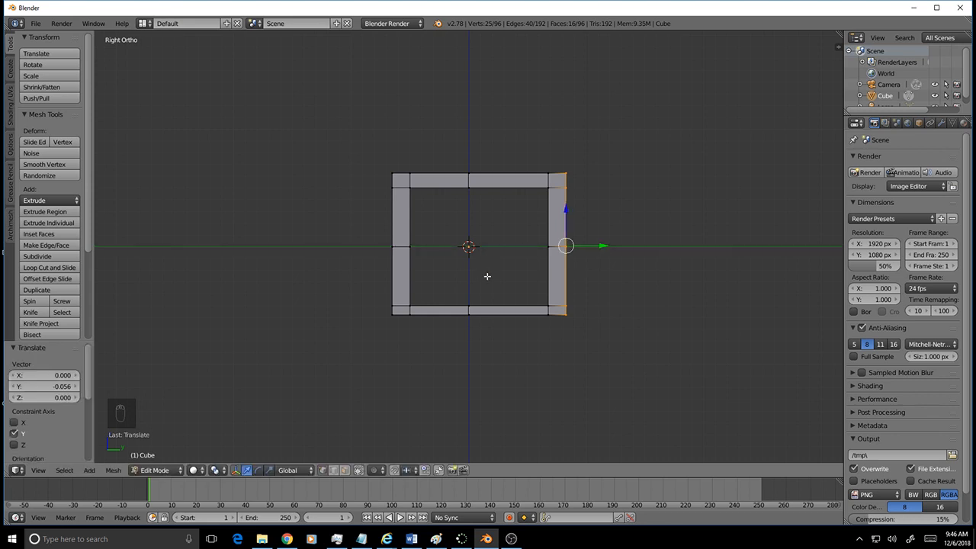
- Circle-select all vertices of the frame's upper-left corner and move them 0.143 along Y and -0.138 along Z
{"action": "key", "text": "a"}
{"action": "key", "text": "c"}
{"action": "left_click", "coordinate": [396, 178]}
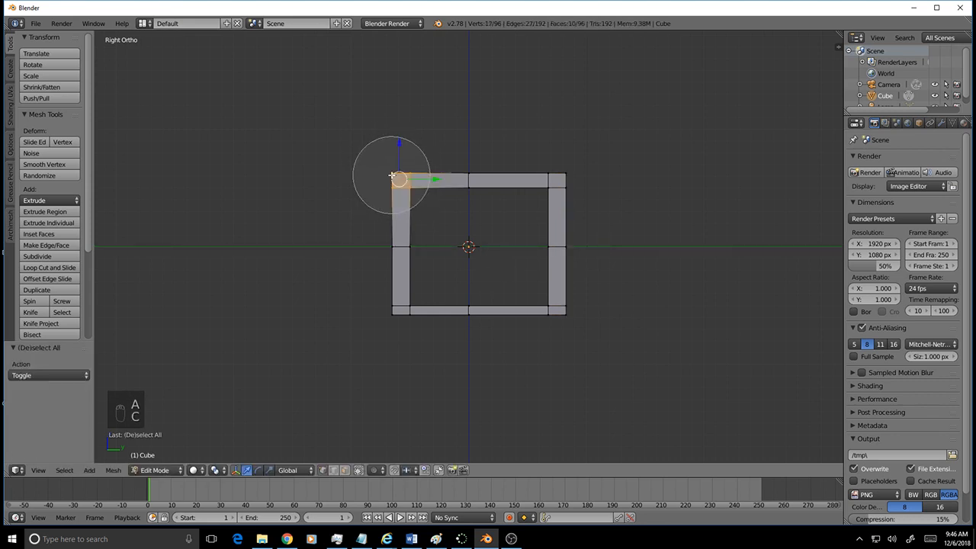
{"action": "right_click", "coordinate": [417, 156]}
{"action": "key", "text": "g"}
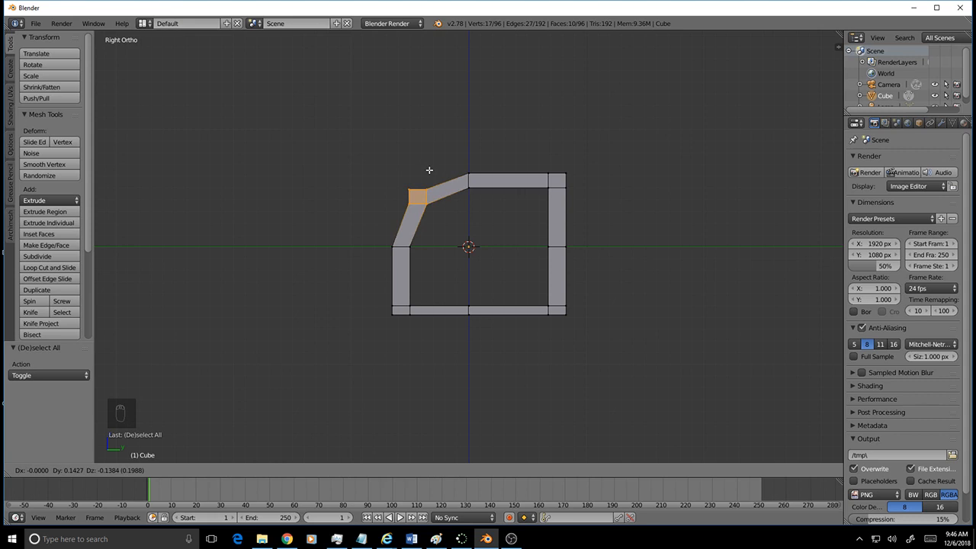
{"action": "left_click", "coordinate": [427, 173]}
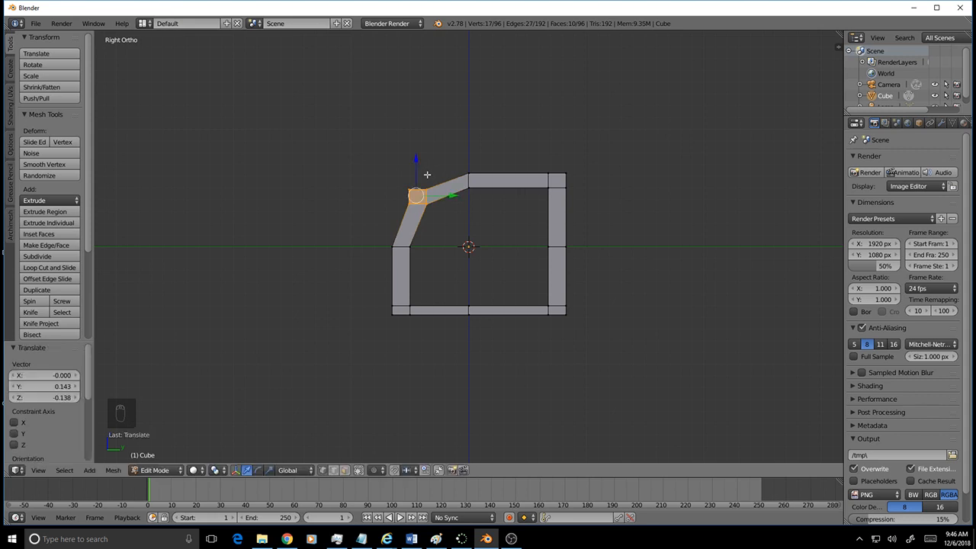
- Circle-select the outermost vertices of the upper-left corner and move them diagonally inward to bevel it, then clear the selection
{"action": "key", "text": "a"}
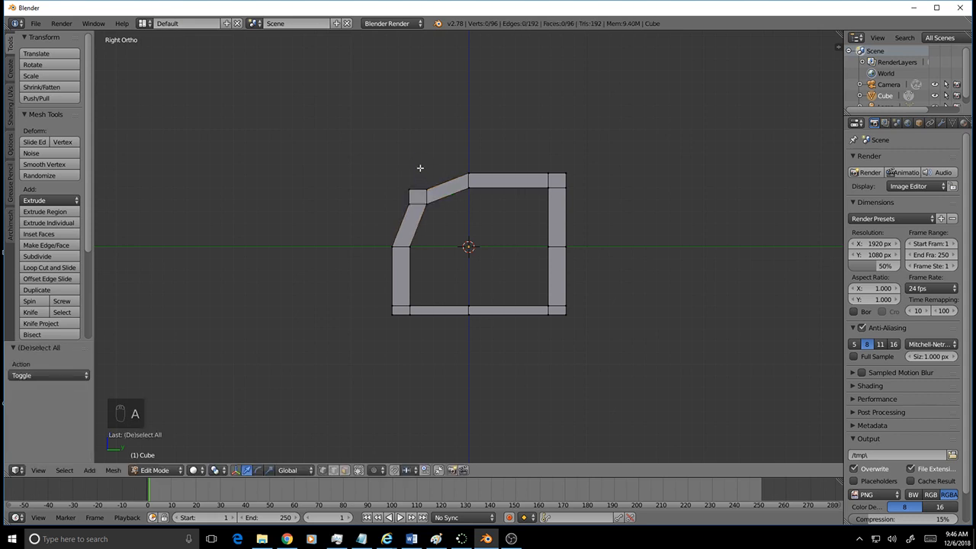
{"action": "key", "text": "c"}
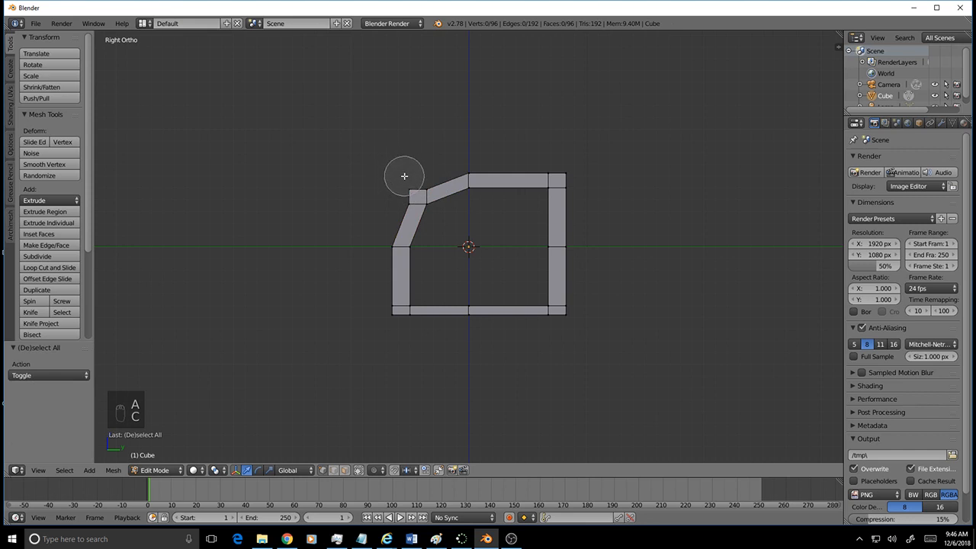
{"action": "right_click", "coordinate": [513, 217]}
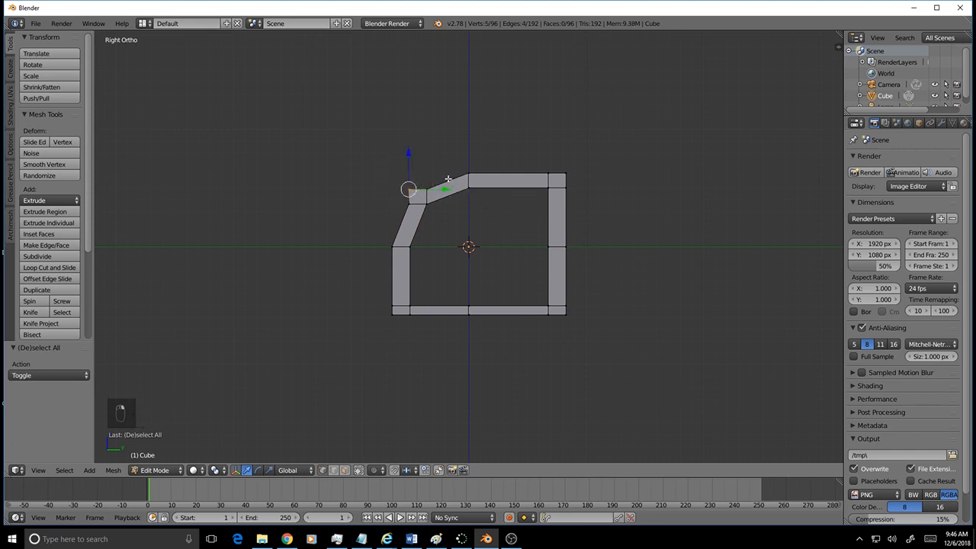
{"action": "key", "text": "g"}
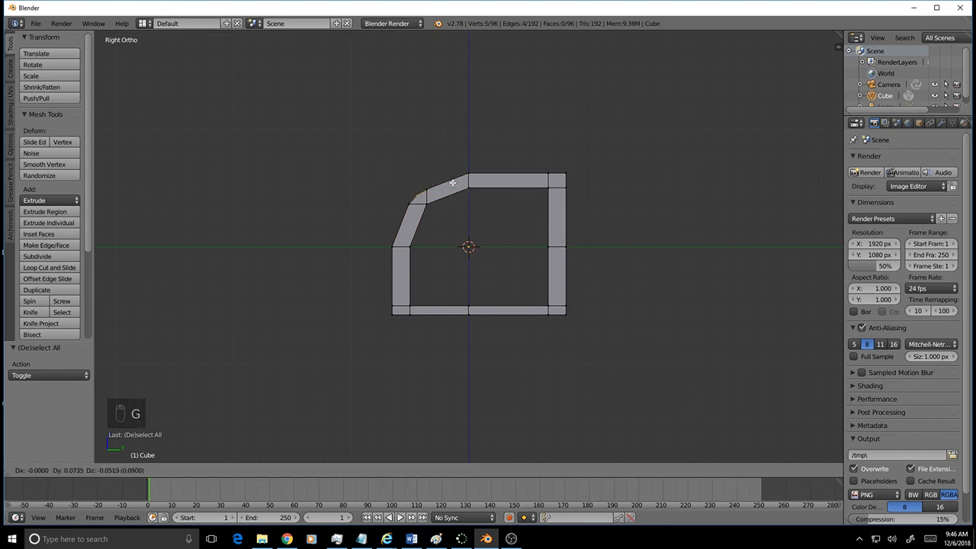
{"action": "left_click", "coordinate": [414, 192]}
{"action": "key", "text": "a"}
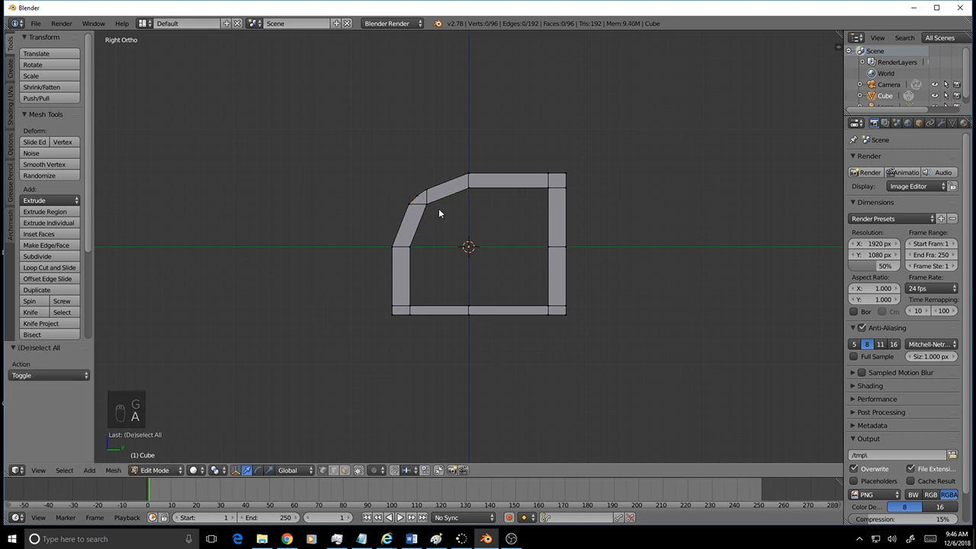
- Circle-select all vertices of the frame's upper-right corner and move them inward and down to mirror the sloped upper-left corner
{"action": "key", "text": "v"}
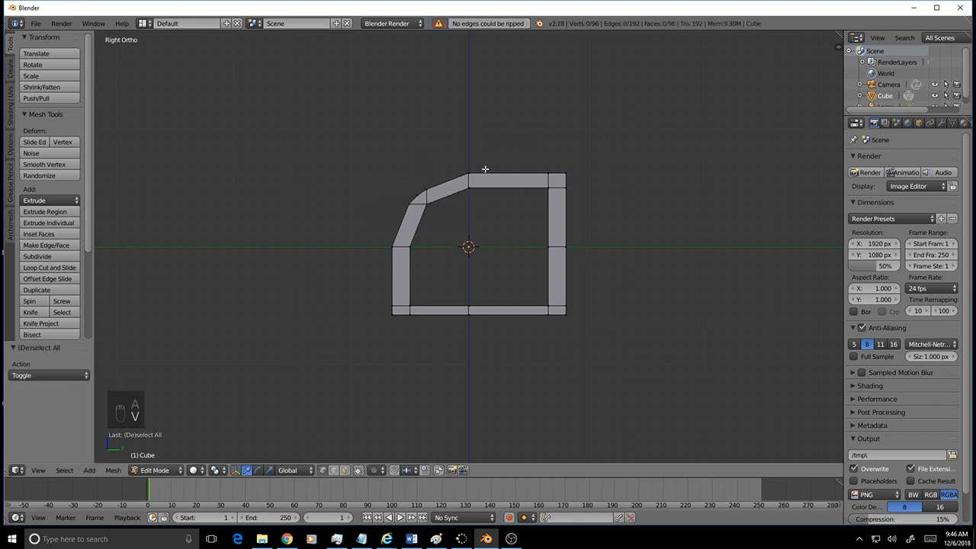
{"action": "key", "text": "c"}
{"action": "left_click", "coordinate": [558, 178]}
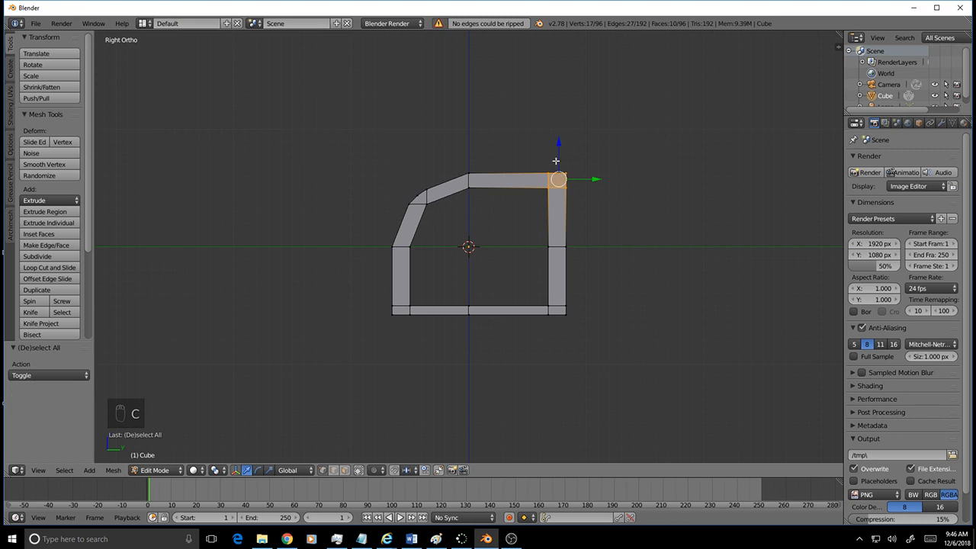
{"action": "key", "text": "g"}
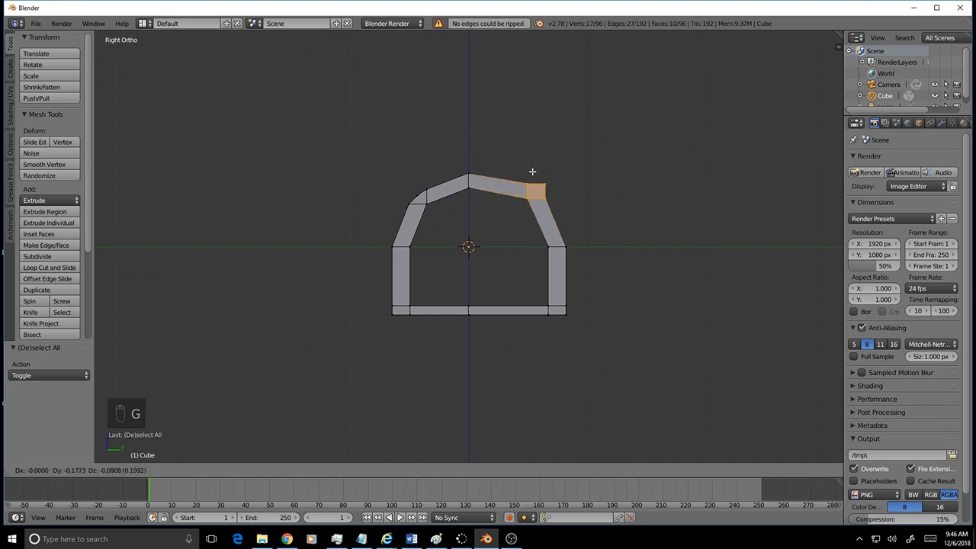
{"action": "left_click", "coordinate": [526, 170]}
- Circle-select the outermost vertices of the upper-right corner and move them about -0.065 along both Y and Z to bevel it
{"action": "key", "text": "a"}
{"action": "key", "text": "v"}
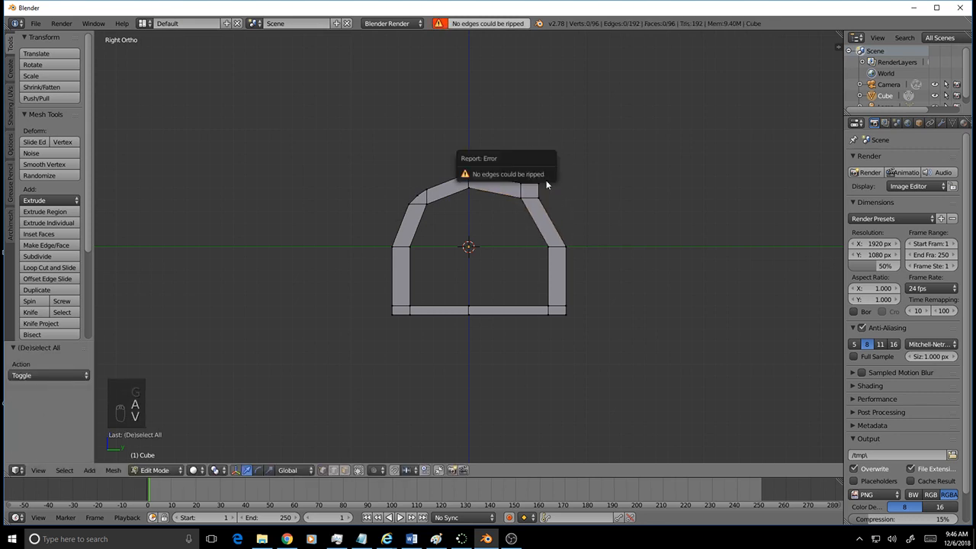
{"action": "key", "text": "c"}
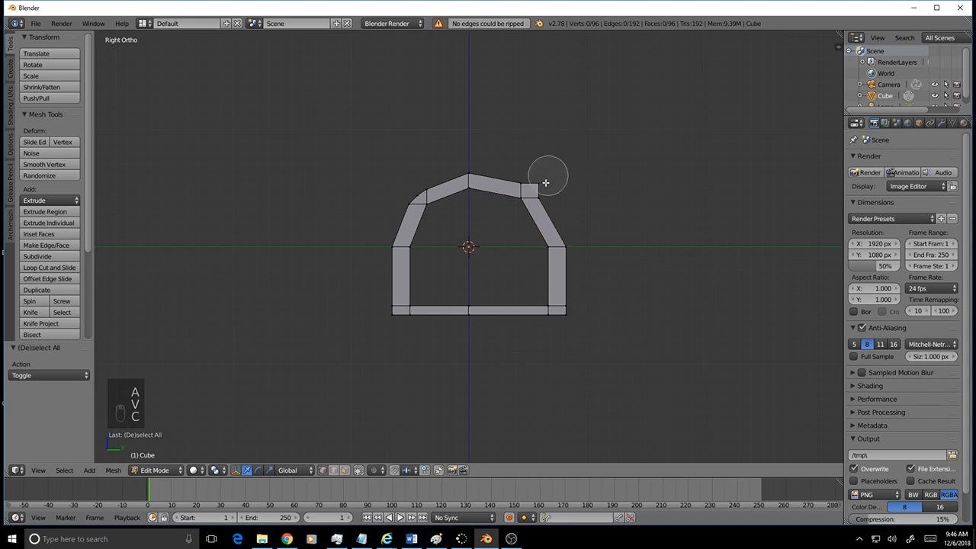
{"action": "left_click", "coordinate": [548, 178]}
{"action": "right_click", "coordinate": [554, 176]}
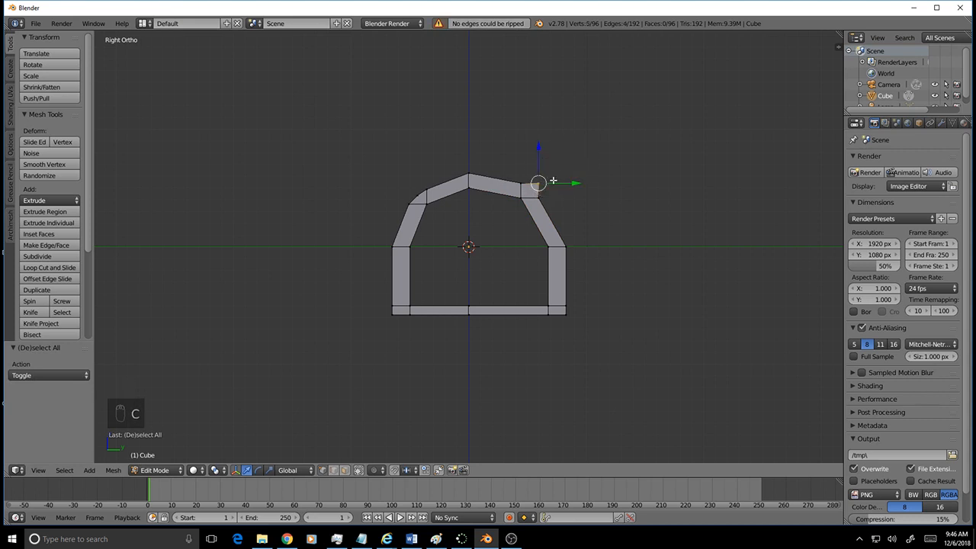
{"action": "key", "text": "g"}
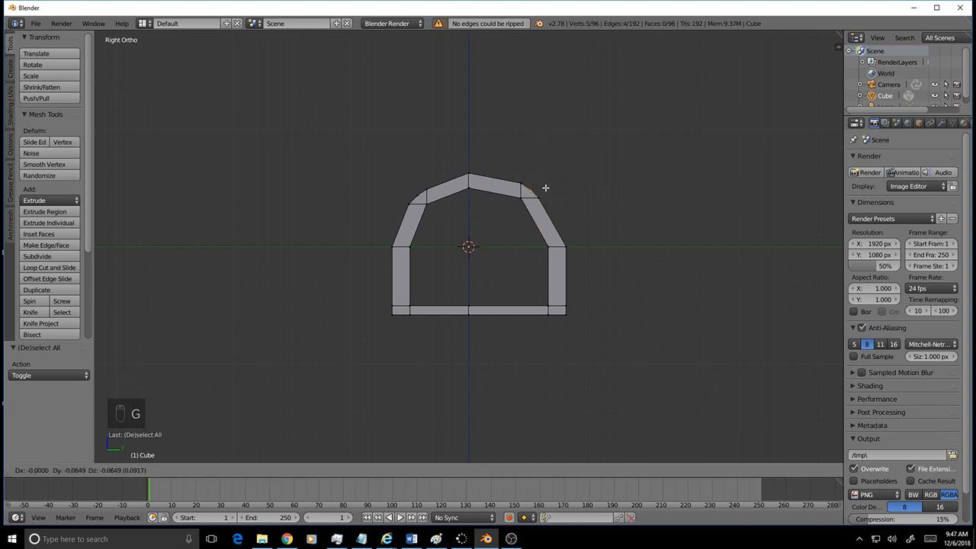
{"action": "left_click", "coordinate": [545, 187]}
- Circle-select the mid-height vertices of the frame's right side and move them slightly inward along Y
{"action": "key", "text": "a"}
{"action": "key", "text": "v"}
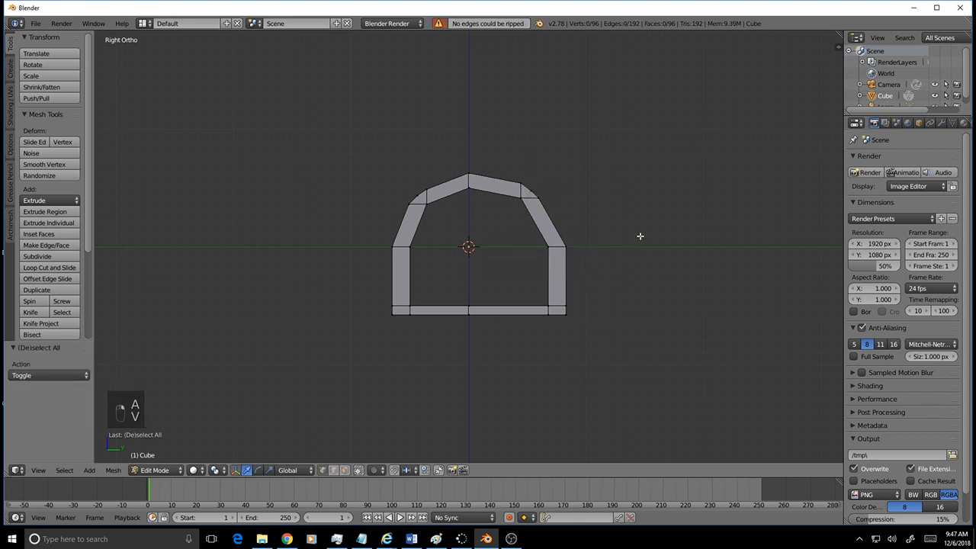
{"action": "key", "text": "c"}
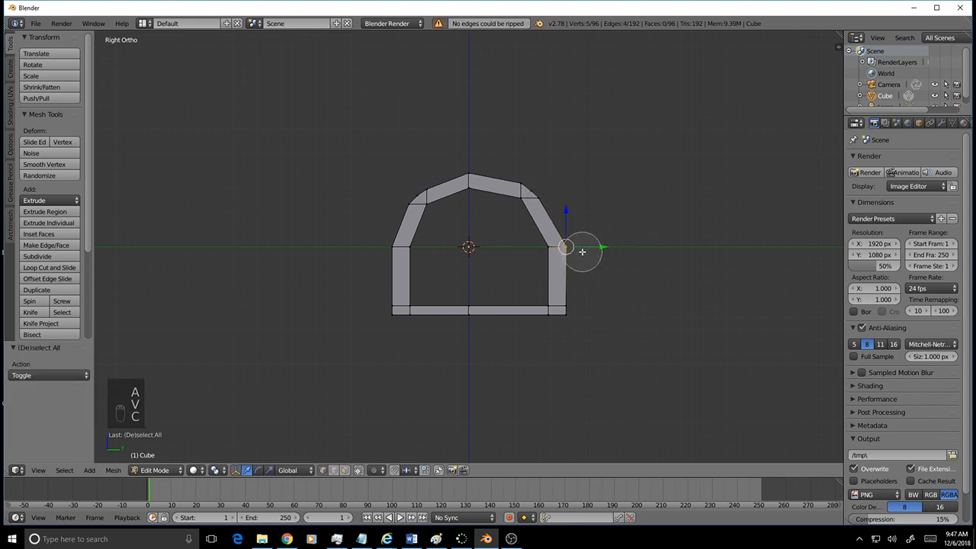
{"action": "left_click", "coordinate": [551, 249]}
{"action": "right_click", "coordinate": [552, 249]}
{"action": "left_click_drag", "start_coordinate": [595, 247], "coordinate": [592, 247]}
- Circle-select the mid-height vertices of the frame's left side, move them slightly inward along Y, and clear the selection
{"action": "key", "text": "a"}
{"action": "key", "text": "c"}
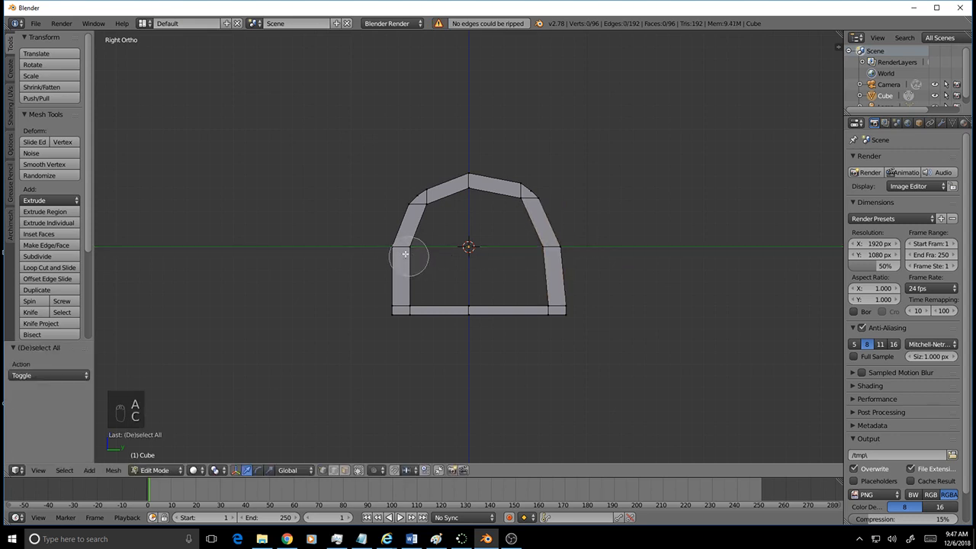
{"action": "left_click", "coordinate": [398, 249]}
{"action": "right_click", "coordinate": [416, 248]}
{"action": "left_click_drag", "start_coordinate": [431, 248], "coordinate": [436, 250]}
{"action": "key", "text": "a"}
{"action": "key", "text": "a"}
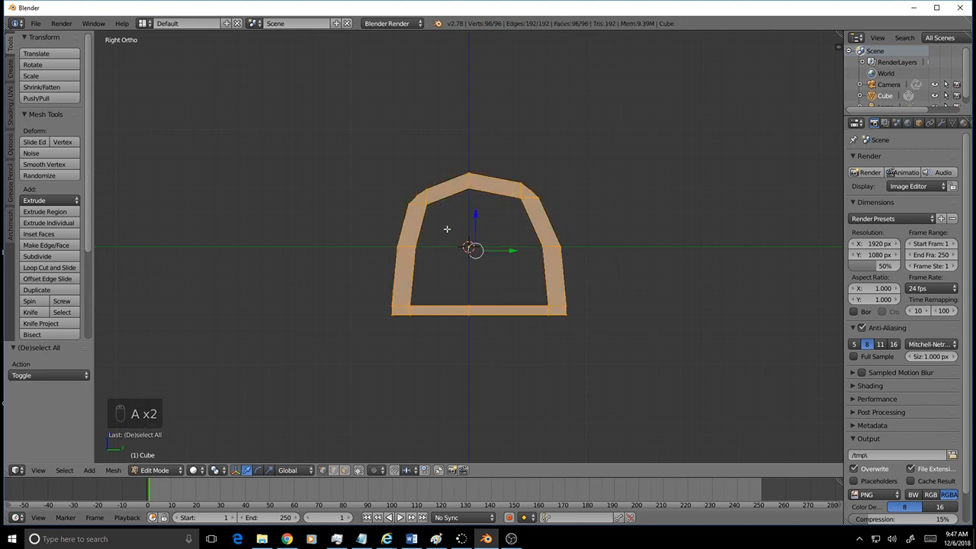
{"action": "key", "text": "a"}
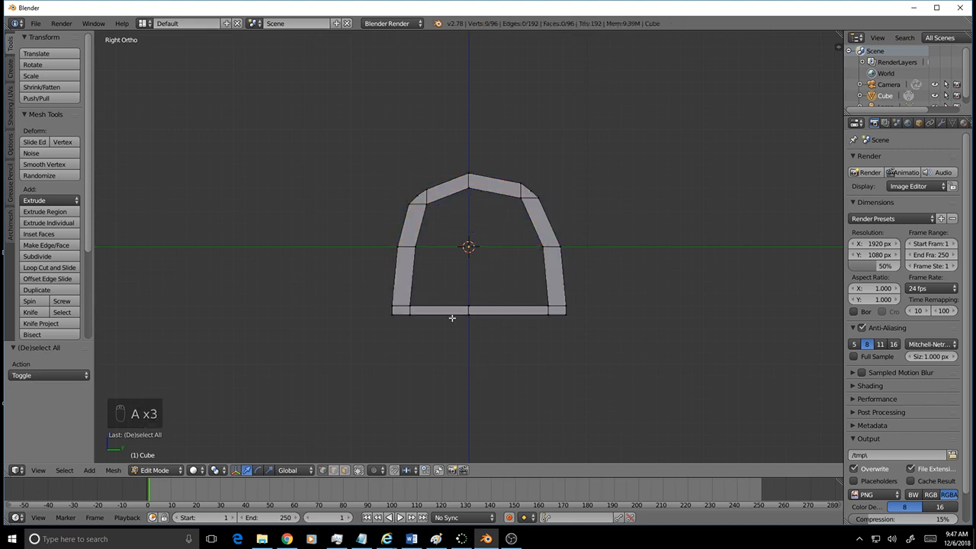
{"action": "mouse_move", "coordinate": [452, 318]}
{"action": "middle_mouse_down"}
{"action": "mouse_move", "coordinate": [461, 335]}
{"action": "mouse_move", "coordinate": [467, 312]}
{"action": "mouse_move", "coordinate": [461, 319]}
{"action": "middle_mouse_up"}
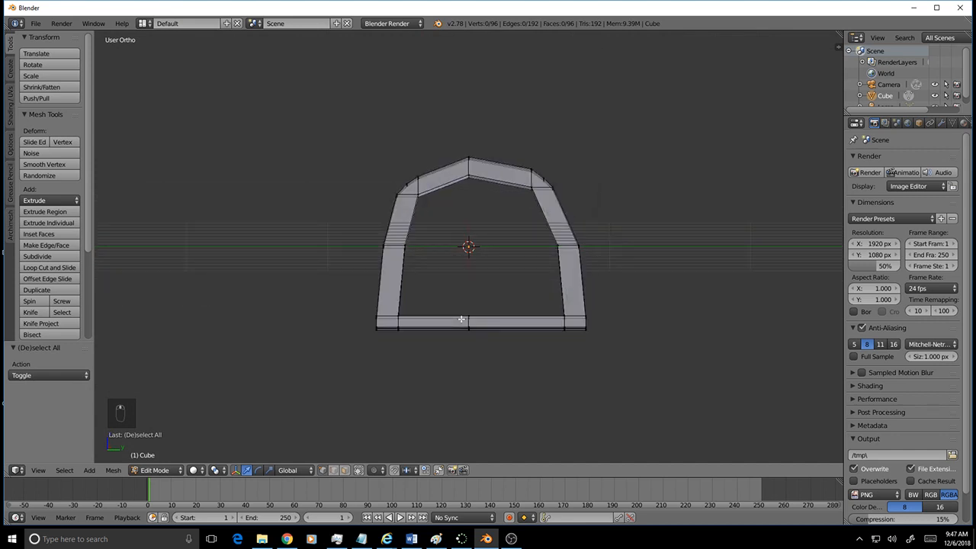
{"action": "key", "text": "a"}
{"action": "key", "text": "a"}
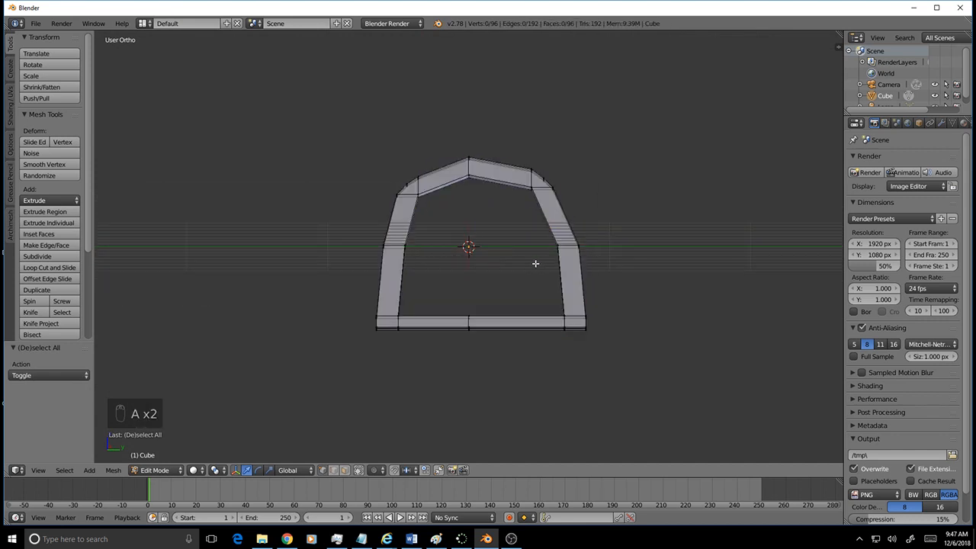
- Circle-select every vertex on the arch's left half, leaving the centre line unselected, and delete those vertices
{"action": "key", "text": "c"}
{"action": "scroll", "coordinate": [399, 220], "scroll_direction": "down", "scroll_amount": 3}
{"action": "mouse_move", "coordinate": [398, 220]}
{"action": "left_mouse_down"}
{"action": "mouse_move", "coordinate": [394, 201]}
{"action": "mouse_move", "coordinate": [409, 411]}
{"action": "left_mouse_up"}
{"action": "right_click", "coordinate": [411, 416]}
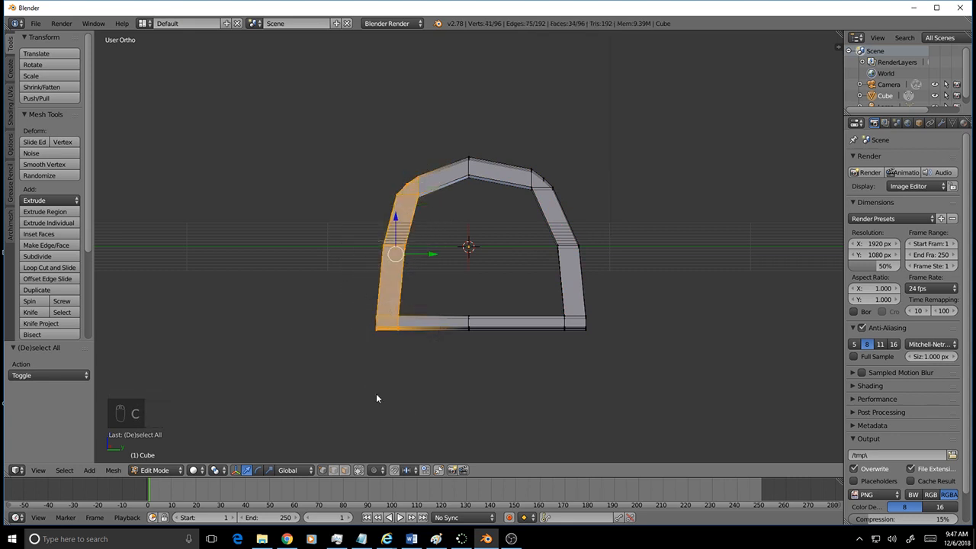
{"action": "key", "text": "Delete"}
{"action": "left_click", "coordinate": [353, 380]}
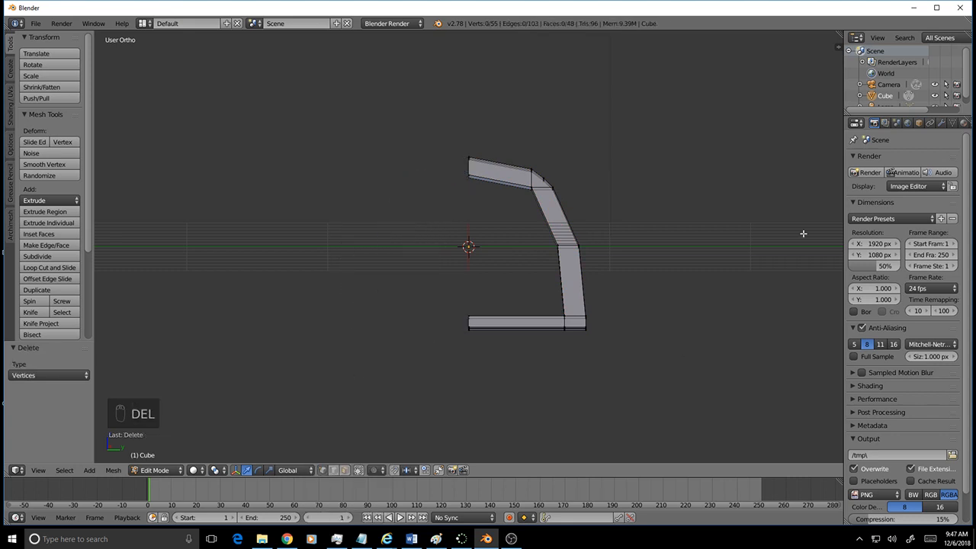
- Add a Mirror modifier to the remaining half and set it to mirror along the Y axis only
{"action": "left_click", "coordinate": [941, 124]}
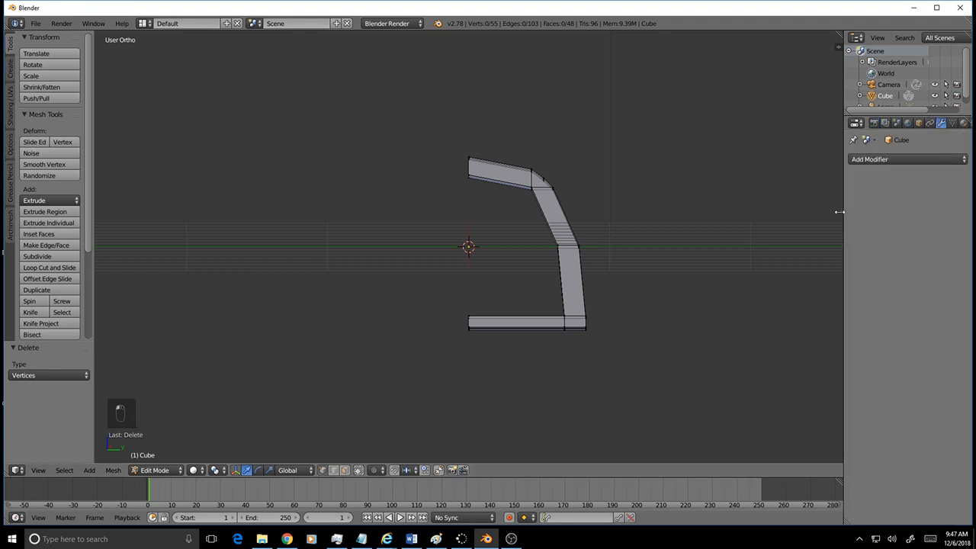
{"action": "left_click_drag", "start_coordinate": [842, 211], "coordinate": [753, 204]}
{"action": "left_click", "coordinate": [853, 158]}
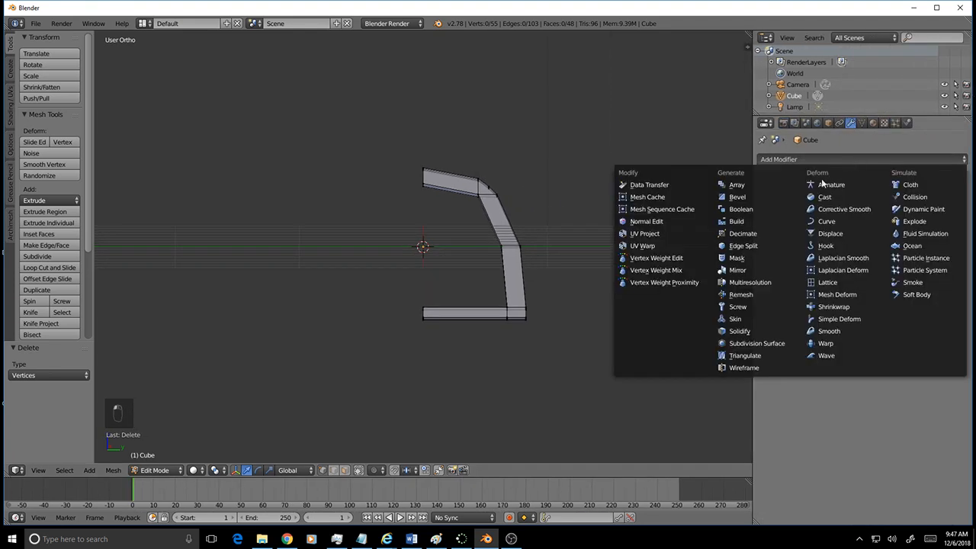
{"action": "left_click", "coordinate": [738, 269]}
{"action": "left_click", "coordinate": [765, 235]}
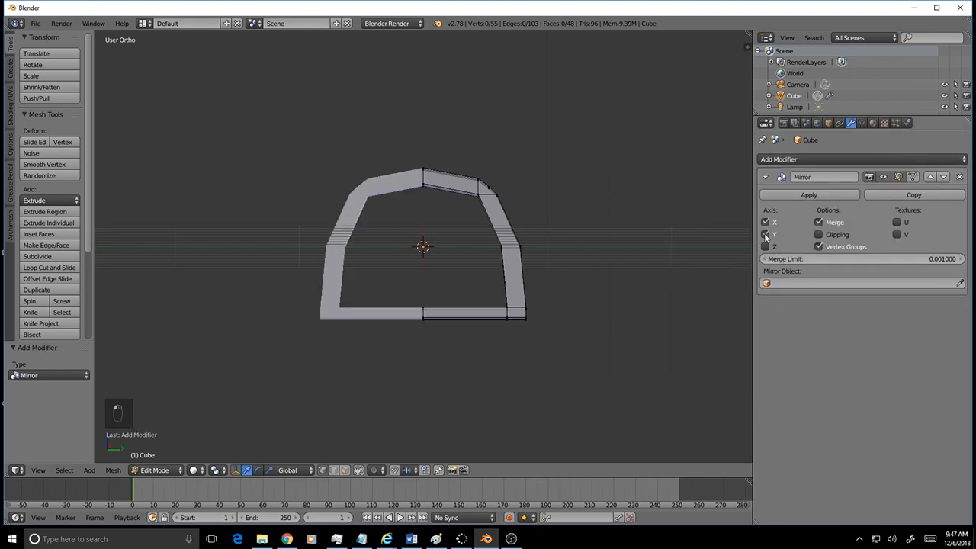
- Examine the mirrored arch in front, side and oblique views
{"action": "mouse_move", "coordinate": [564, 251]}
{"action": "middle_mouse_down"}
{"action": "mouse_move", "coordinate": [669, 277]}
{"action": "mouse_move", "coordinate": [121, 231]}
{"action": "mouse_move", "coordinate": [142, 239]}
{"action": "mouse_move", "coordinate": [120, 272]}
{"action": "mouse_move", "coordinate": [649, 261]}
{"action": "mouse_move", "coordinate": [562, 267]}
{"action": "mouse_move", "coordinate": [553, 246]}
{"action": "middle_mouse_up"}
{"action": "key", "text": "KP_1"}
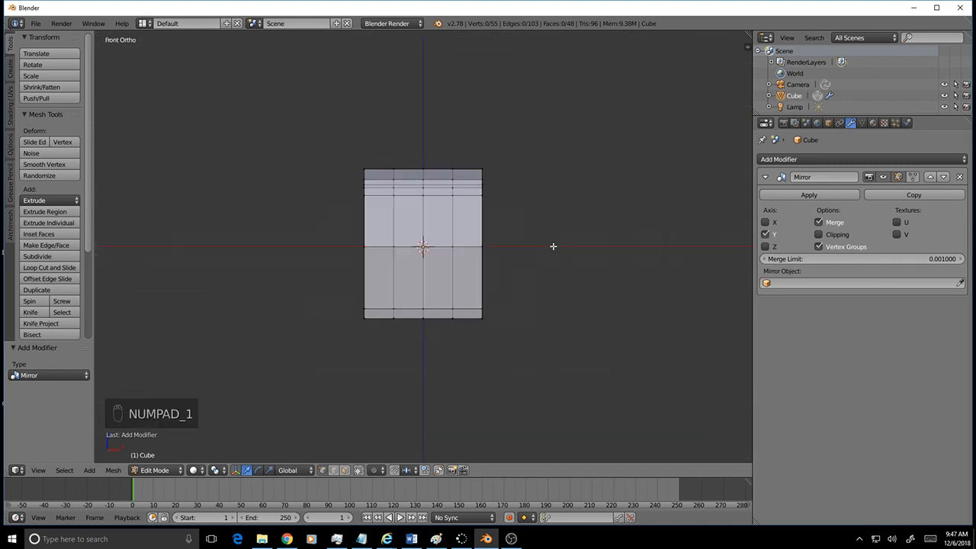
{"action": "key", "text": "KP_3"}
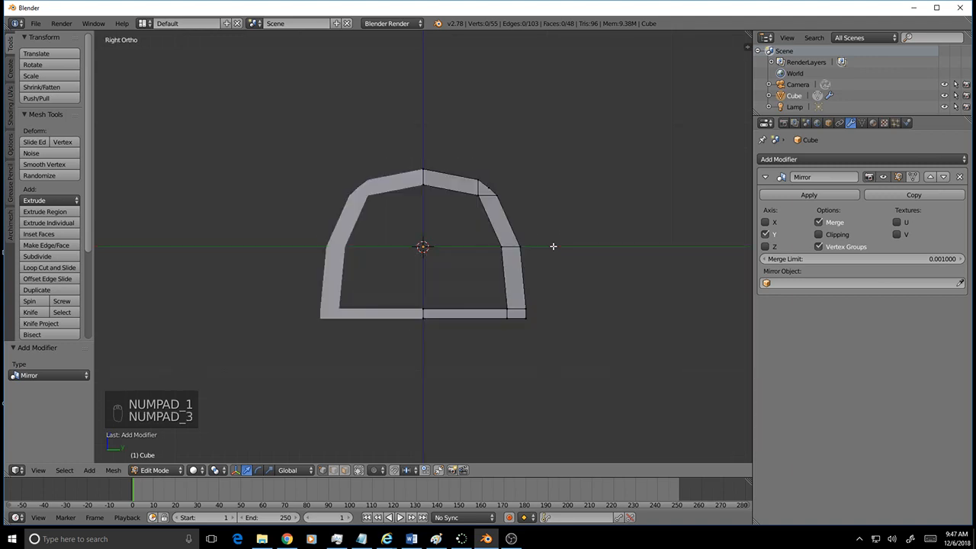
{"action": "scroll", "coordinate": [533, 240], "scroll_direction": "up", "scroll_amount": 2}
{"action": "scroll", "coordinate": [518, 235], "scroll_direction": "up", "scroll_amount": 2}
{"action": "scroll", "coordinate": [449, 224], "scroll_direction": "down", "scroll_amount": 2}
{"action": "middle_click_drag", "start_coordinate": [449, 224], "coordinate": [211, 237]}
{"action": "middle_click_drag", "start_coordinate": [142, 254], "coordinate": [310, 258]}
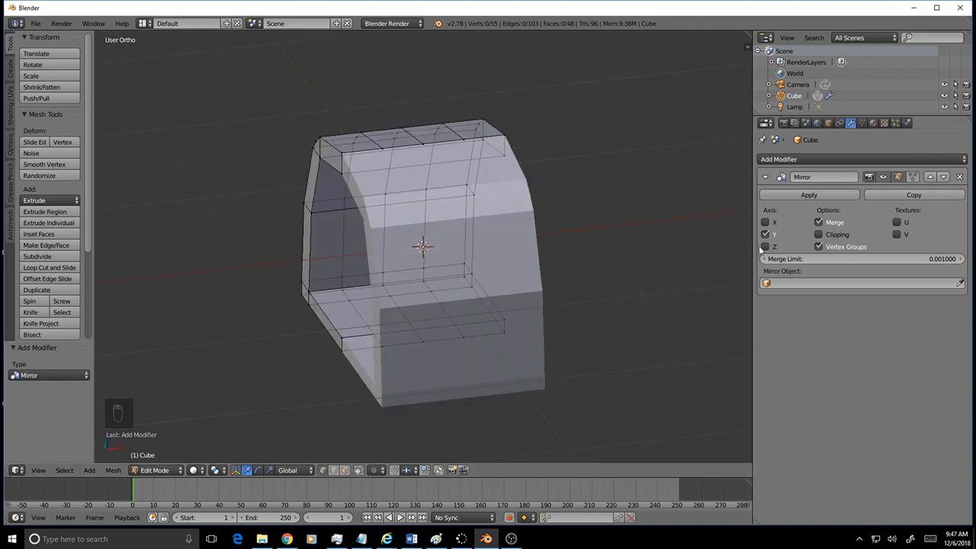
{"action": "scroll", "coordinate": [476, 230], "scroll_direction": "down", "scroll_amount": 3}
{"action": "middle_click_drag", "start_coordinate": [539, 253], "coordinate": [538, 313]}
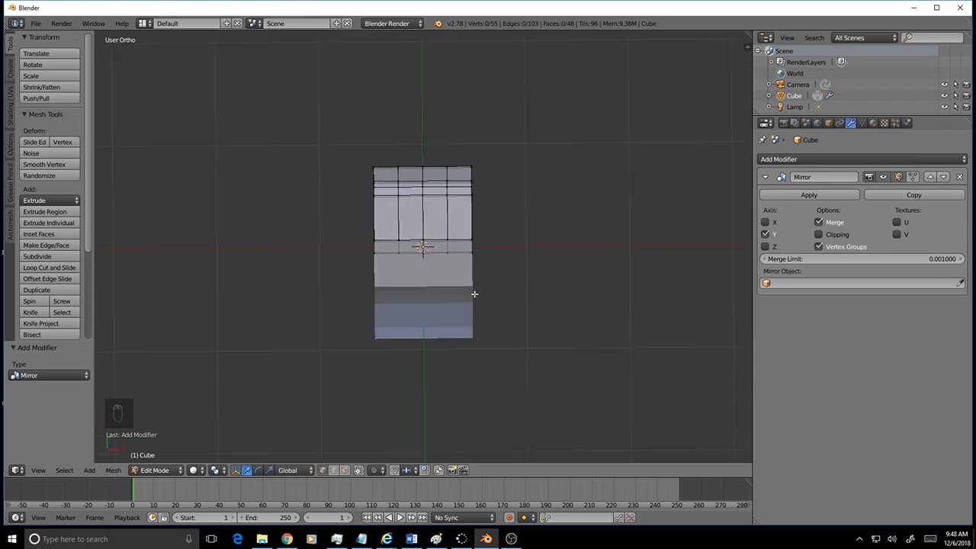
- In top view, circle-select the vertices at the arch's positive-X end, extrude them about 0.39 outward, and clear the selection
{"action": "key", "text": "KP_7"}
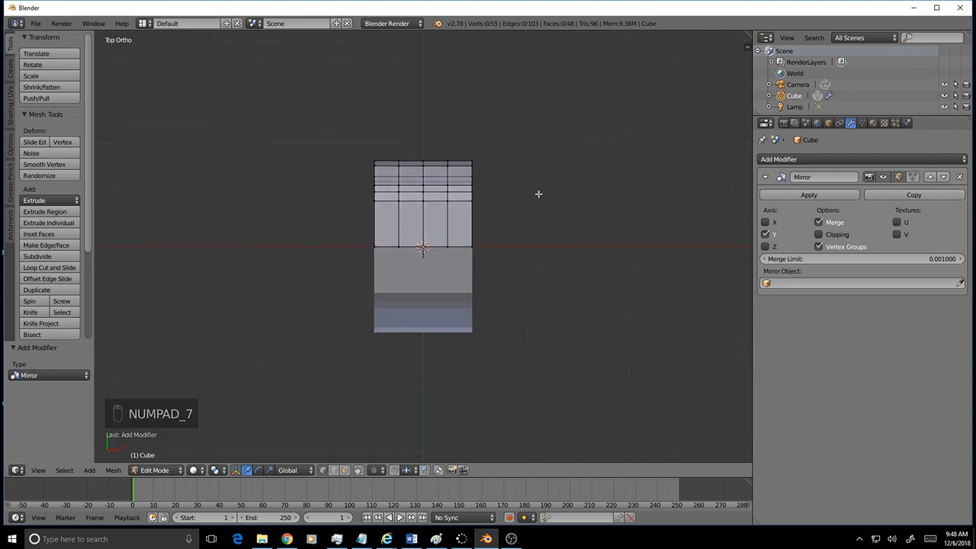
{"action": "key", "text": "c"}
{"action": "mouse_move", "coordinate": [531, 161]}
{"action": "left_mouse_down"}
{"action": "mouse_move", "coordinate": [526, 183]}
{"action": "mouse_move", "coordinate": [545, 240]}
{"action": "left_mouse_up"}
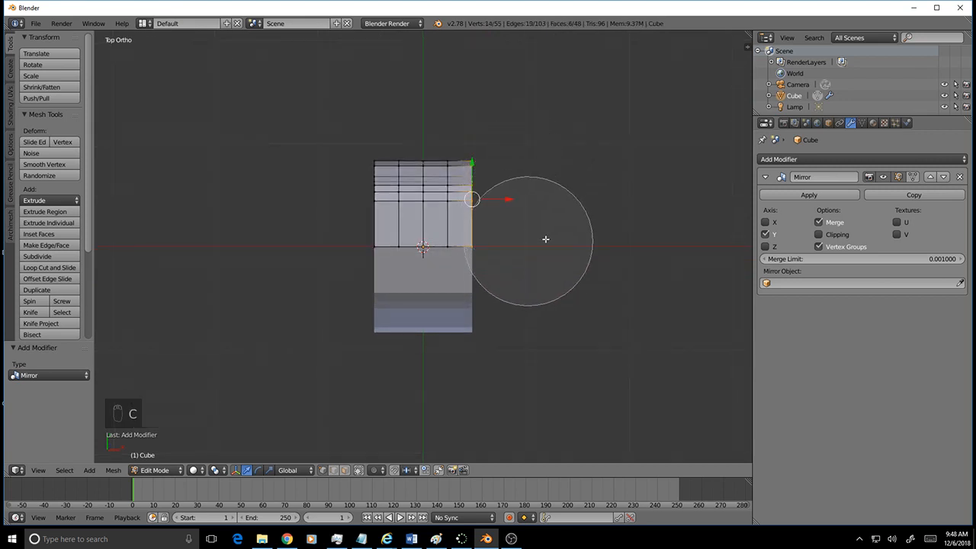
{"action": "right_click", "coordinate": [547, 239]}
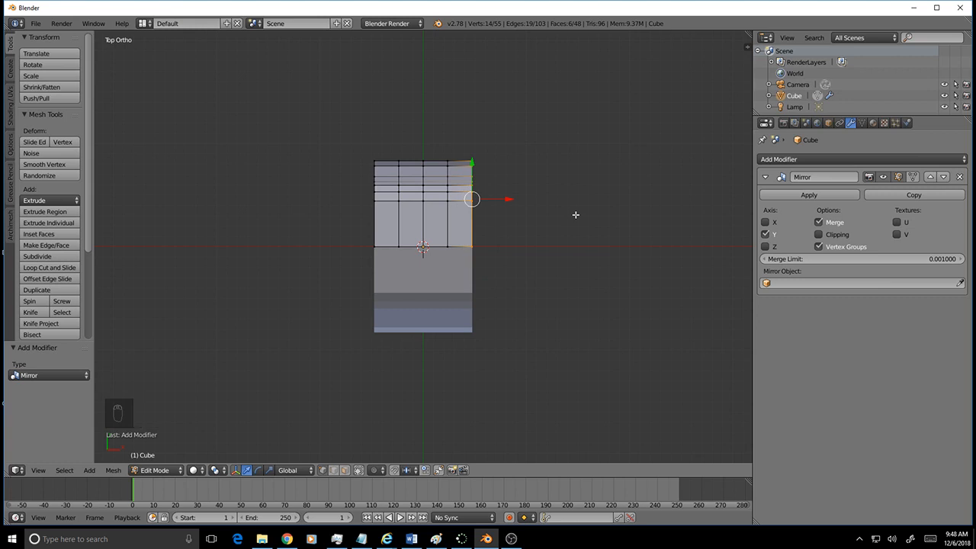
{"action": "key", "text": "e"}
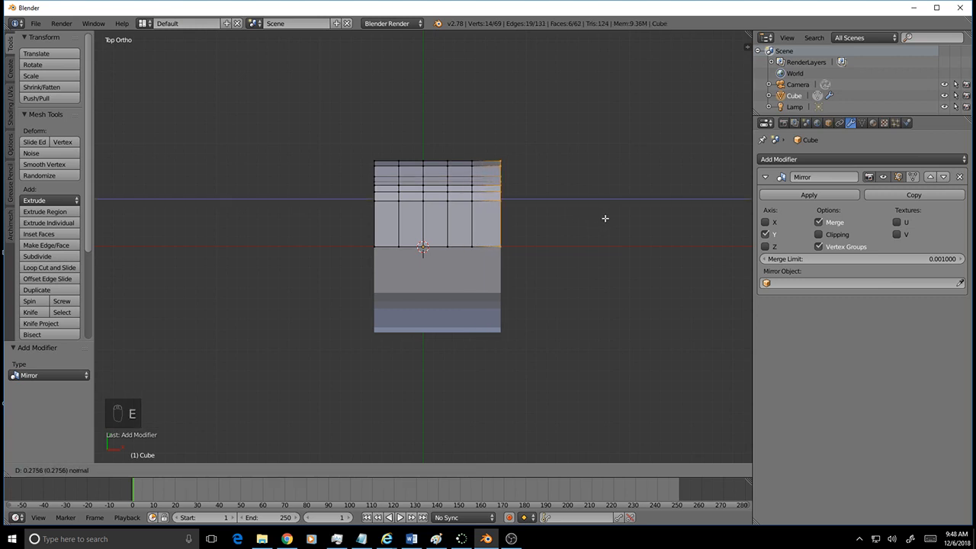
{"action": "left_click", "coordinate": [616, 219]}
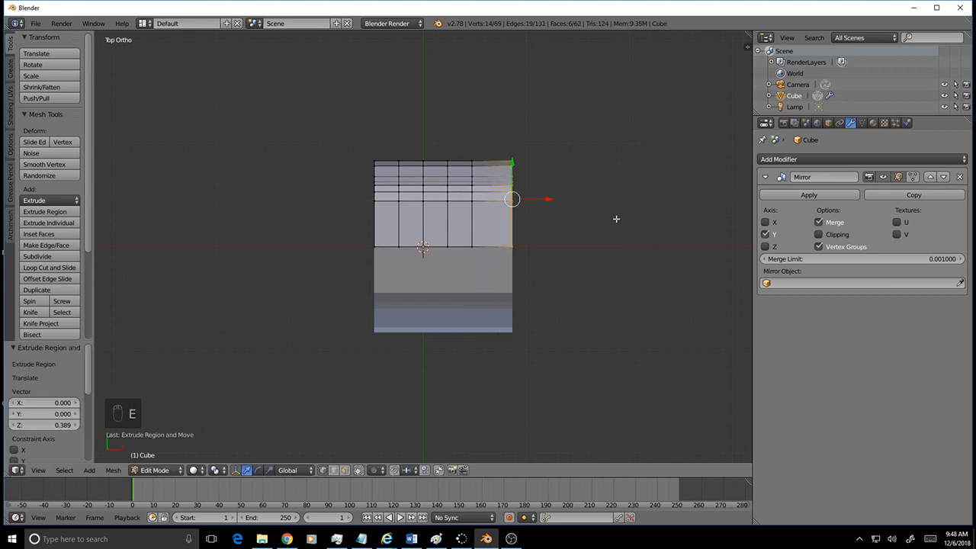
{"action": "key", "text": "r"}
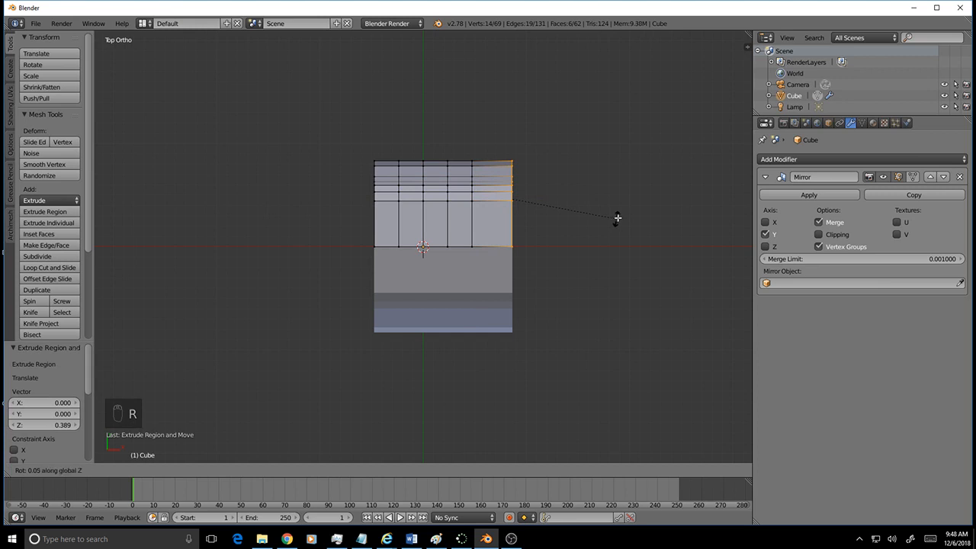
{"action": "right_click", "coordinate": [629, 199]}
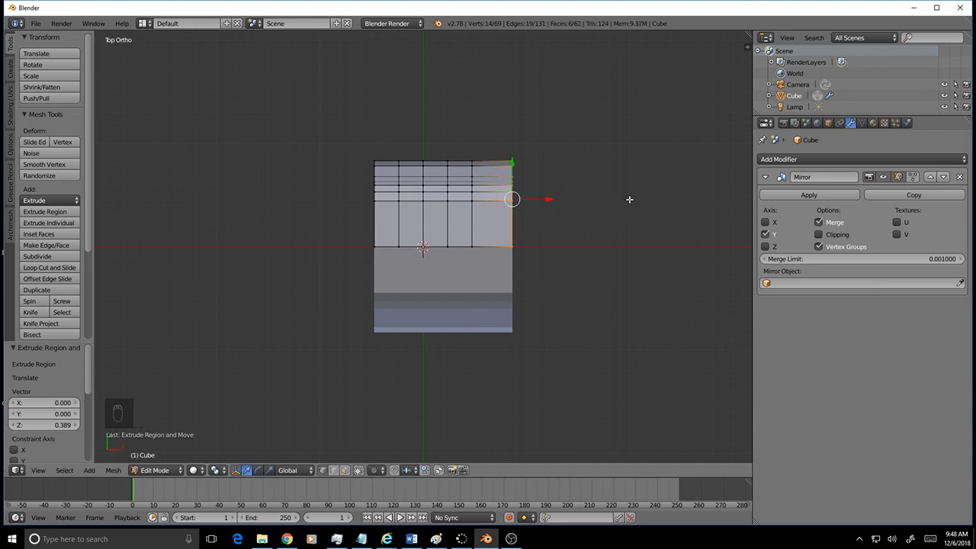
{"action": "key", "text": "a"}
- Apply the Mirror modifier in Object Mode and return to Edit Mode
{"action": "middle_click_drag", "start_coordinate": [541, 270], "coordinate": [686, 191]}
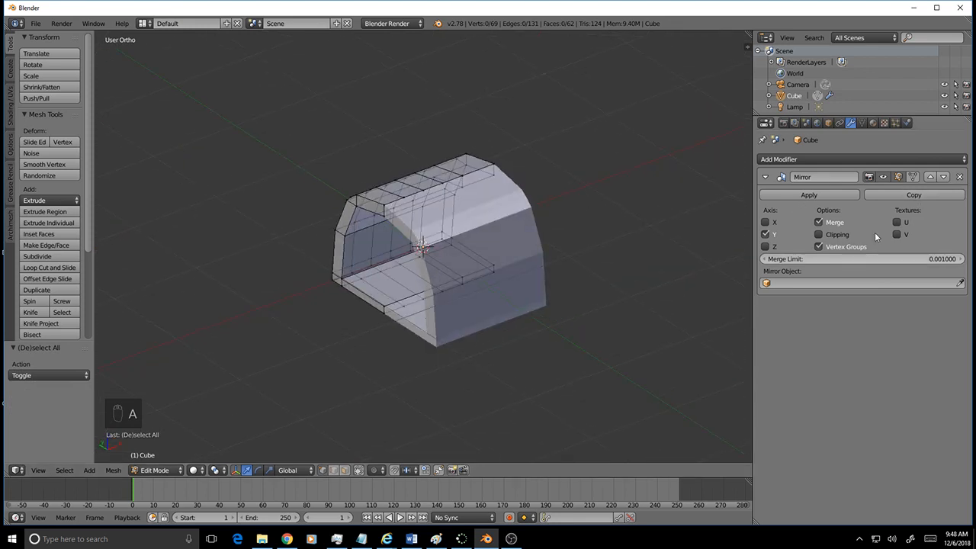
{"action": "left_click", "coordinate": [811, 196]}
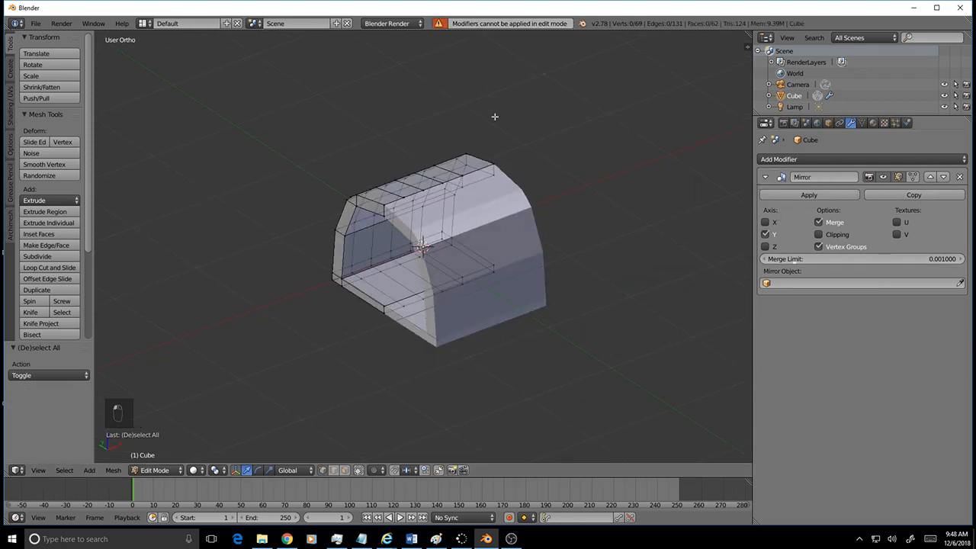
{"action": "key", "text": "Tab"}
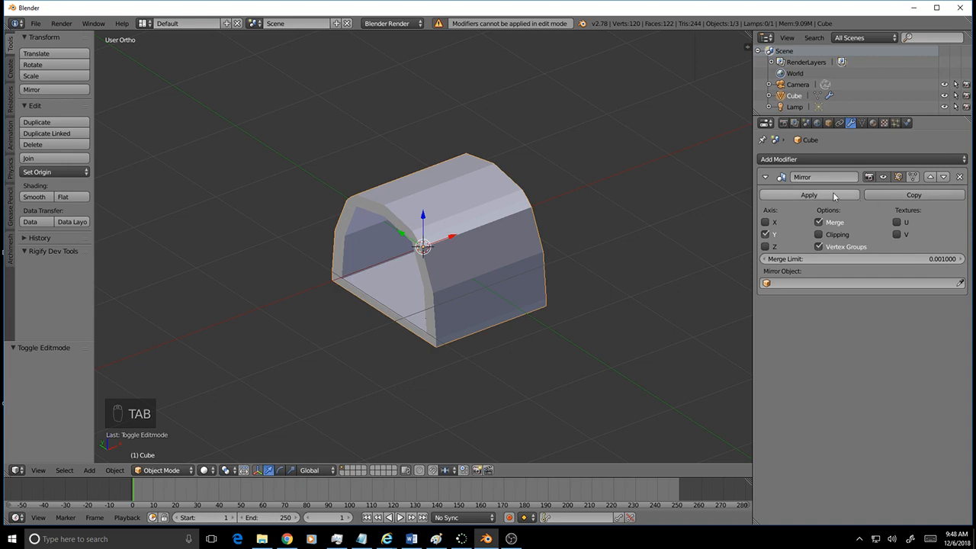
{"action": "left_click", "coordinate": [808, 196]}
{"action": "key", "text": "Tab"}
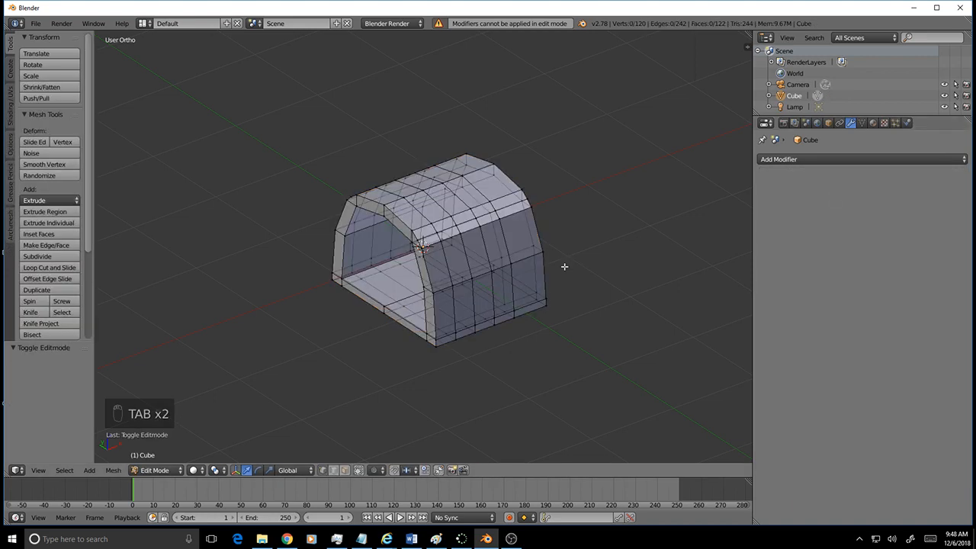
- Circle-select all vertices at the positive-X end of the full arch, covering both mirrored halves
{"action": "middle_click_drag", "start_coordinate": [564, 267], "coordinate": [527, 312]}
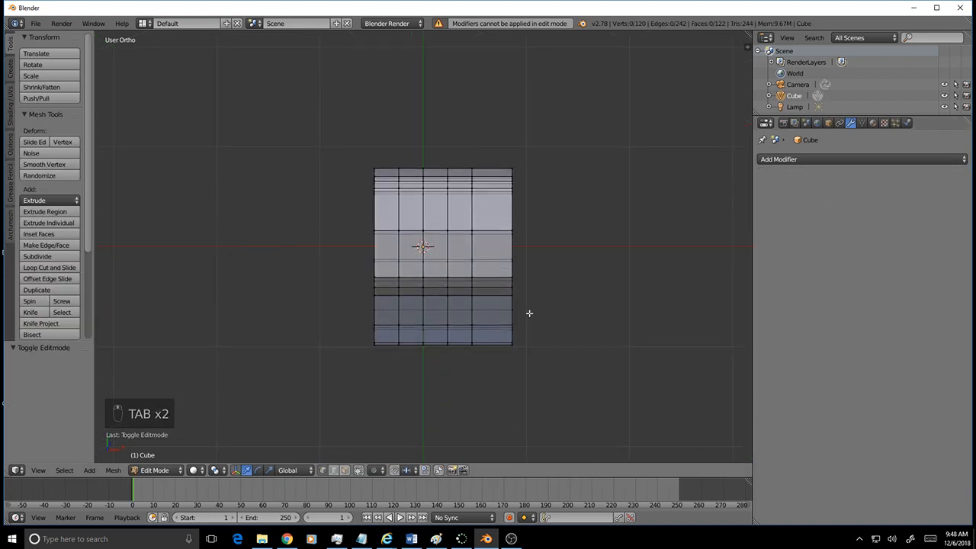
{"action": "key", "text": "a"}
{"action": "key", "text": "a"}
{"action": "key", "text": "a"}
{"action": "key", "text": "c"}
{"action": "key", "text": "a"}
{"action": "key", "text": "c"}
{"action": "mouse_move", "coordinate": [557, 174]}
{"action": "left_mouse_down"}
{"action": "mouse_move", "coordinate": [557, 254]}
{"action": "mouse_move", "coordinate": [580, 348]}
{"action": "left_mouse_up"}
{"action": "right_click", "coordinate": [570, 312]}
{"action": "key", "text": "c"}
{"action": "left_click", "coordinate": [557, 366]}
{"action": "right_click", "coordinate": [564, 381]}
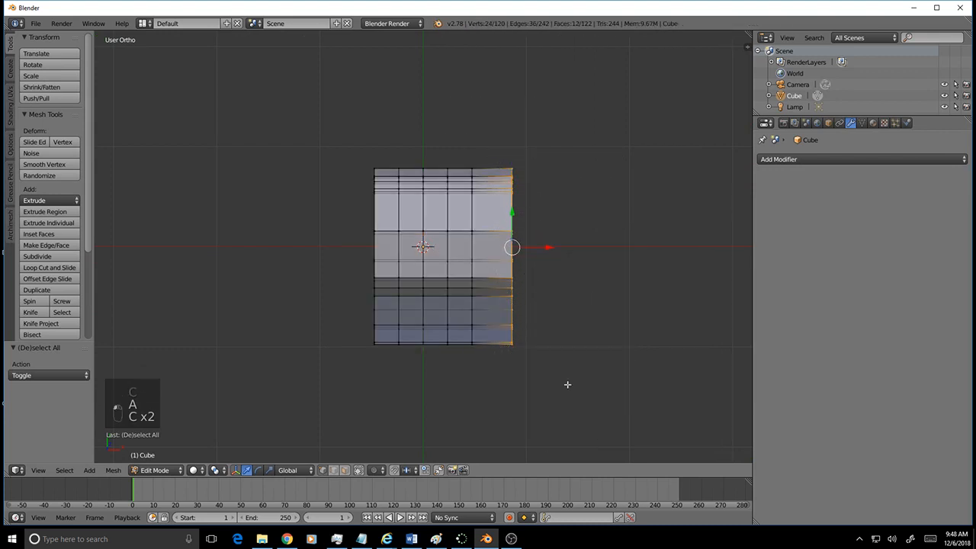
- In top view, extrude the selected end about 0.42 outward and rotate it about 11° around Z
{"action": "key", "text": "KP_7"}
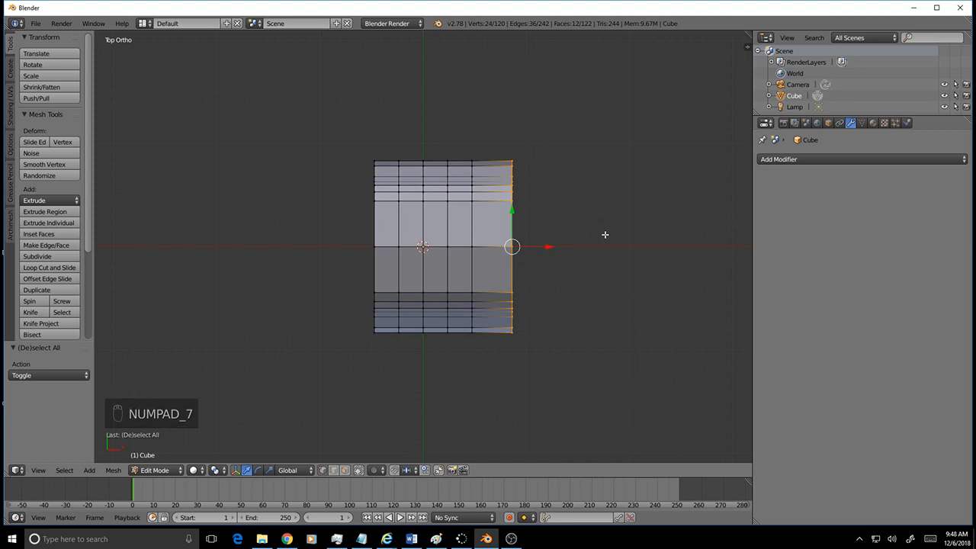
{"action": "key", "text": "e"}
{"action": "left_click", "coordinate": [648, 233]}
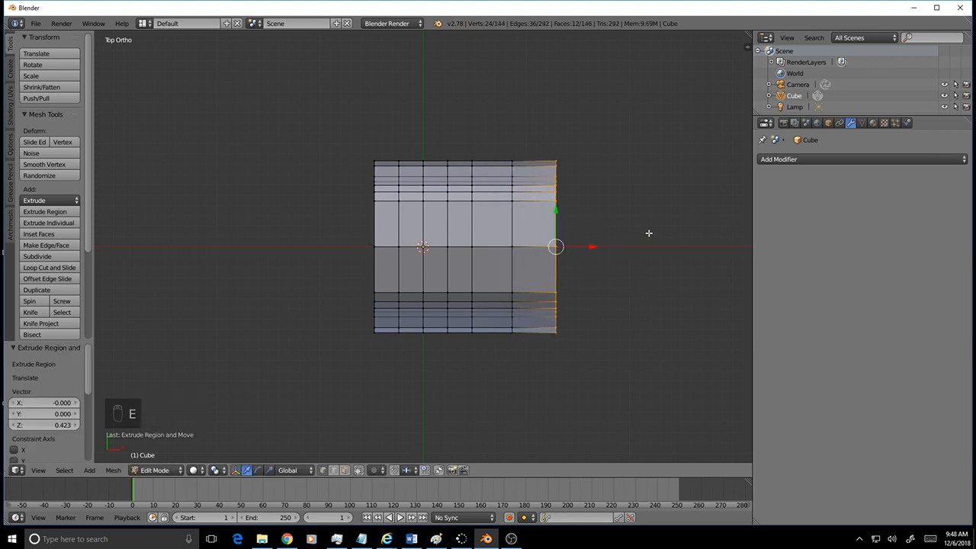
{"action": "key", "text": "r"}
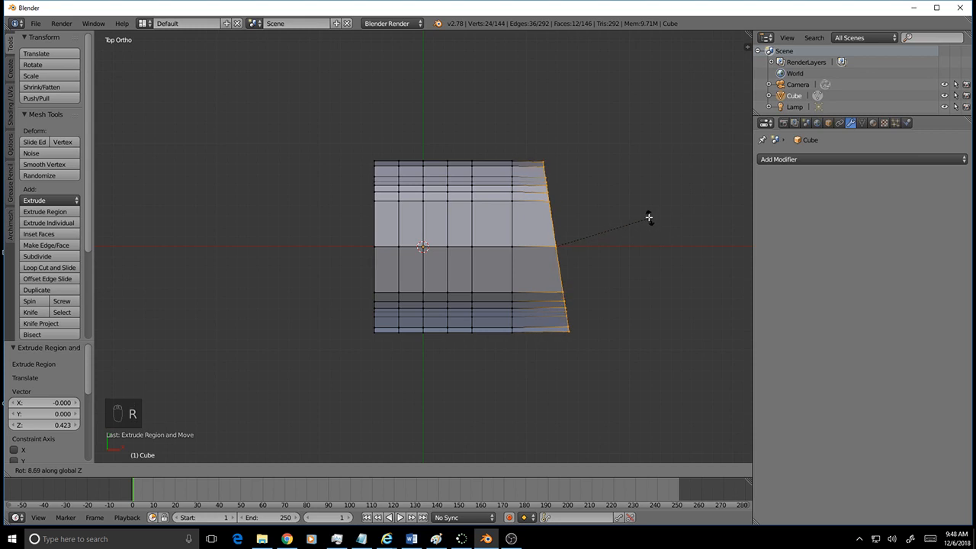
{"action": "left_click", "coordinate": [644, 215]}
- Extrude the angled end about 0.37 along its normal and rotate it about 9.7° further around Z
{"action": "key", "text": "e"}
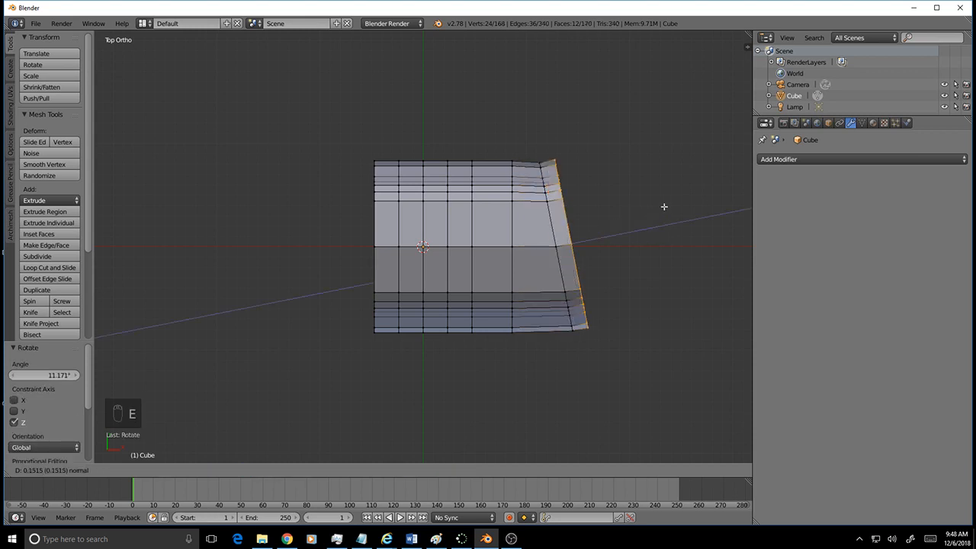
{"action": "left_click", "coordinate": [680, 191]}
{"action": "key", "text": "r"}
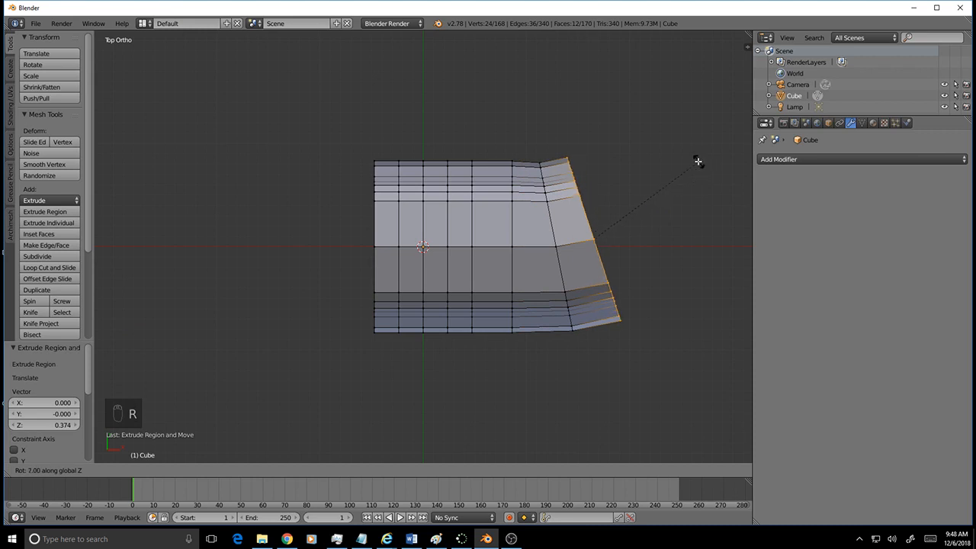
{"action": "left_click", "coordinate": [684, 166]}
- Extrude the tunnel's end another segment of about 0.75 and rotate it about 16.1° around Z to continue the bend
{"action": "scroll", "coordinate": [655, 183], "scroll_direction": "down", "scroll_amount": 4}
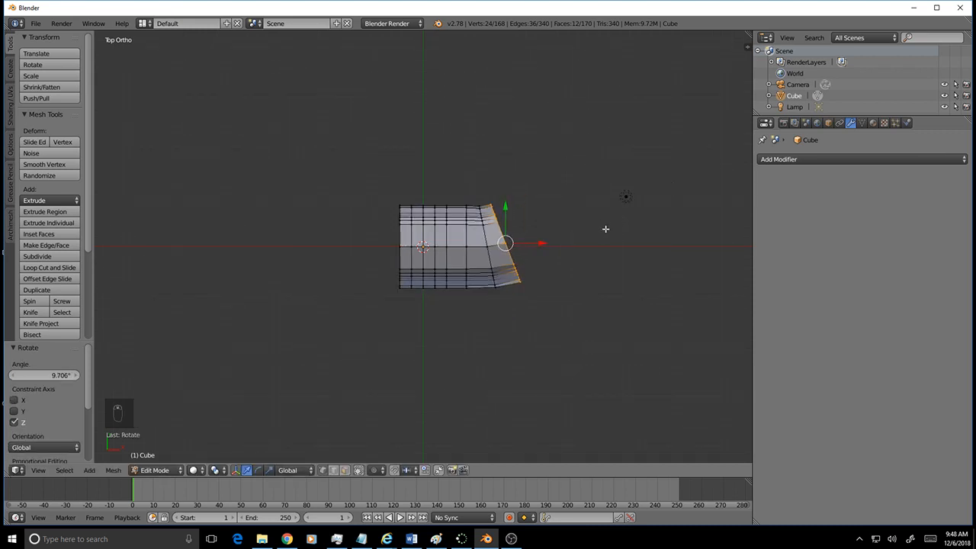
{"action": "key", "text": "e"}
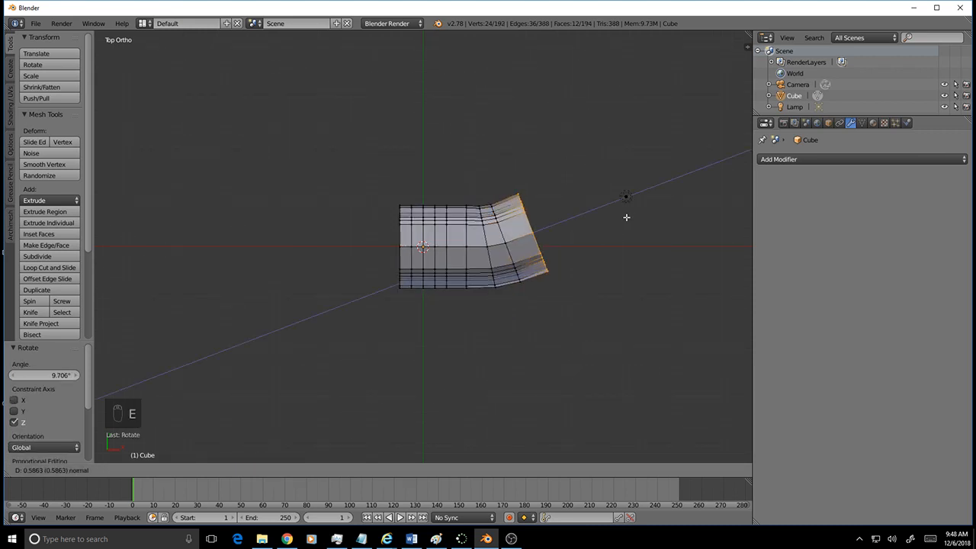
{"action": "left_click", "coordinate": [632, 213]}
{"action": "key", "text": "r"}
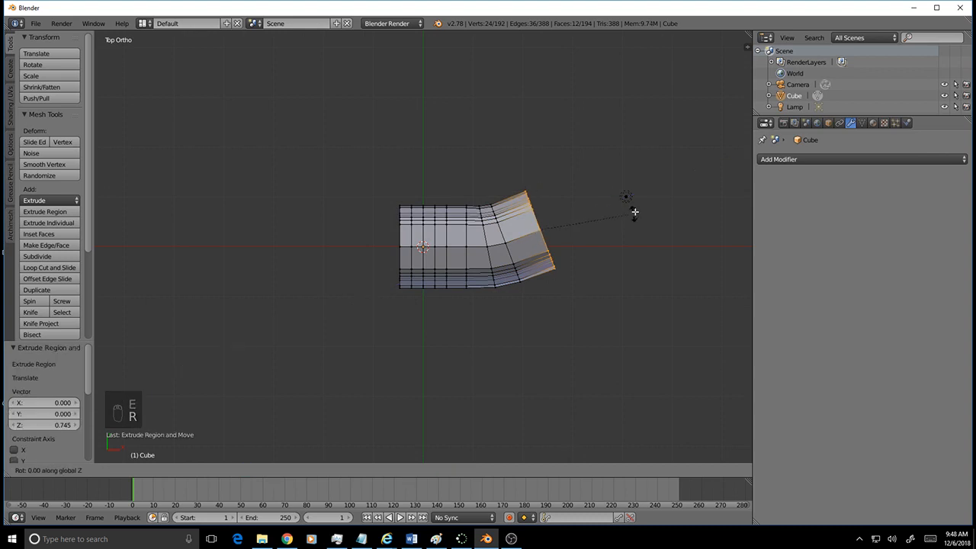
{"action": "left_click", "coordinate": [651, 175]}
- Extrude the tunnel's end by about 0.69 and rotate it about 16.3° around Z
{"action": "key", "text": "e"}
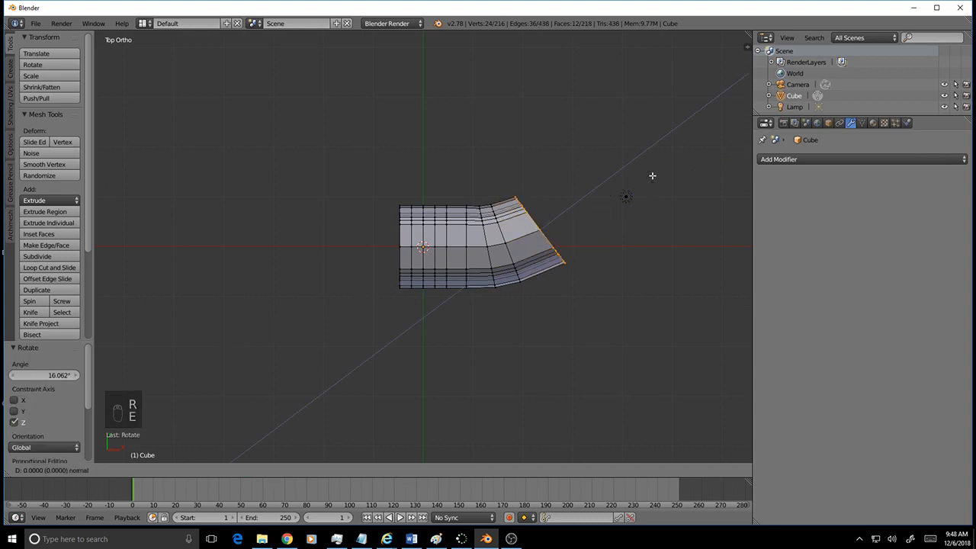
{"action": "left_click", "coordinate": [684, 160]}
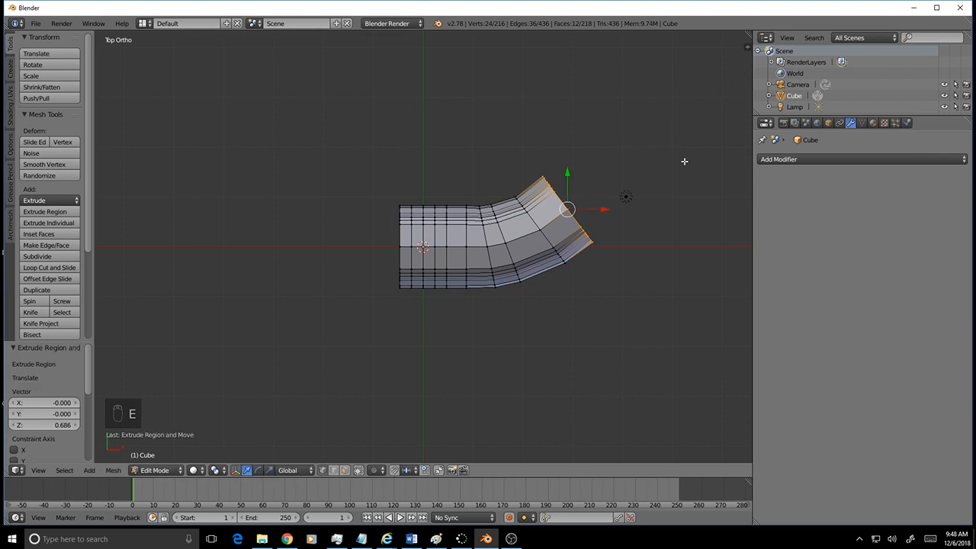
{"action": "key", "text": "r"}
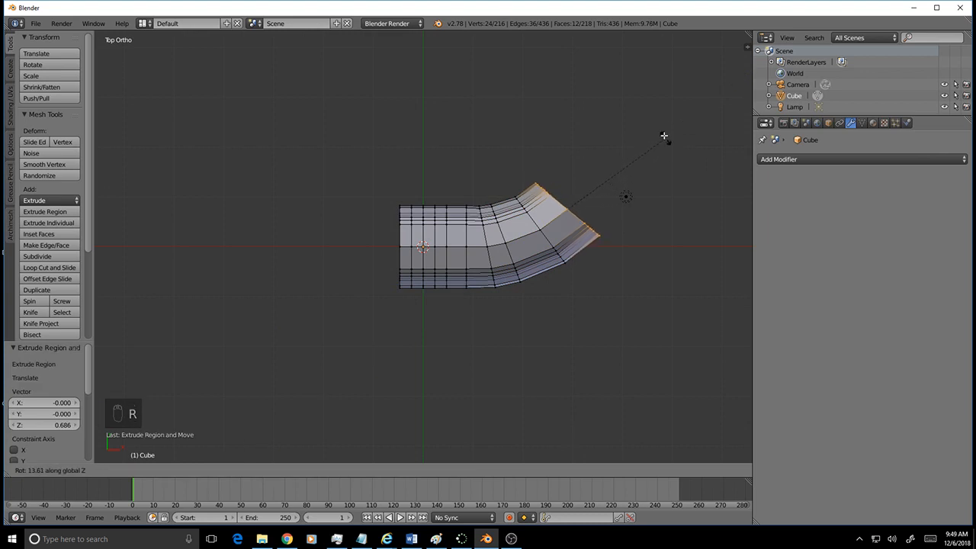
{"action": "left_click", "coordinate": [661, 133]}
- Extrude the tunnel's end by about 0.51 along its normal and rotate it about 12.5° around Z
{"action": "key", "text": "e"}
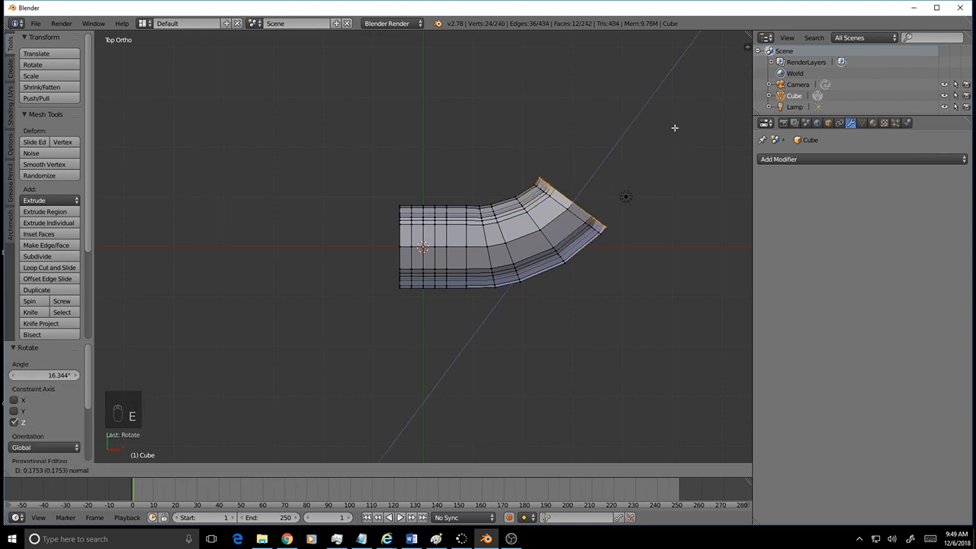
{"action": "left_click", "coordinate": [682, 117]}
{"action": "key", "text": "r"}
{"action": "key", "text": "z"}
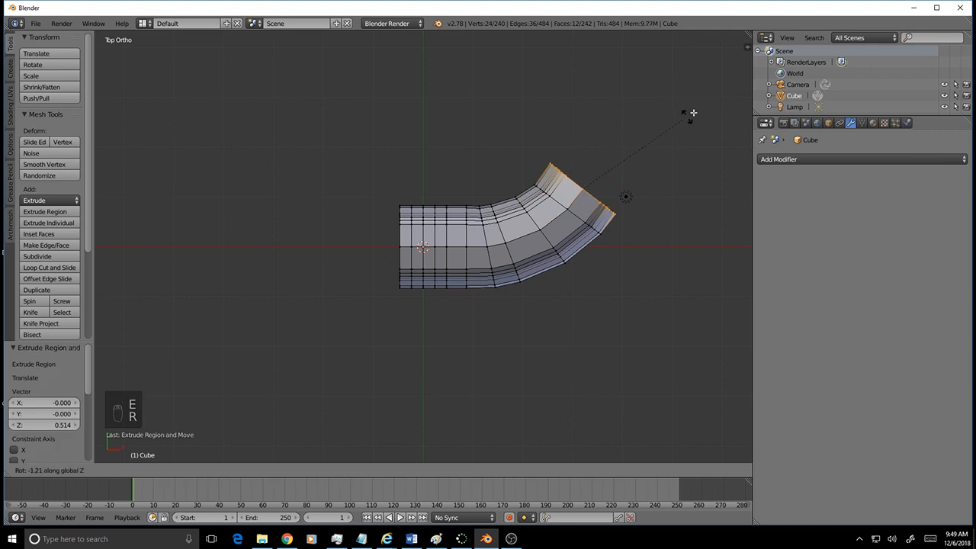
{"action": "left_click", "coordinate": [637, 121]}
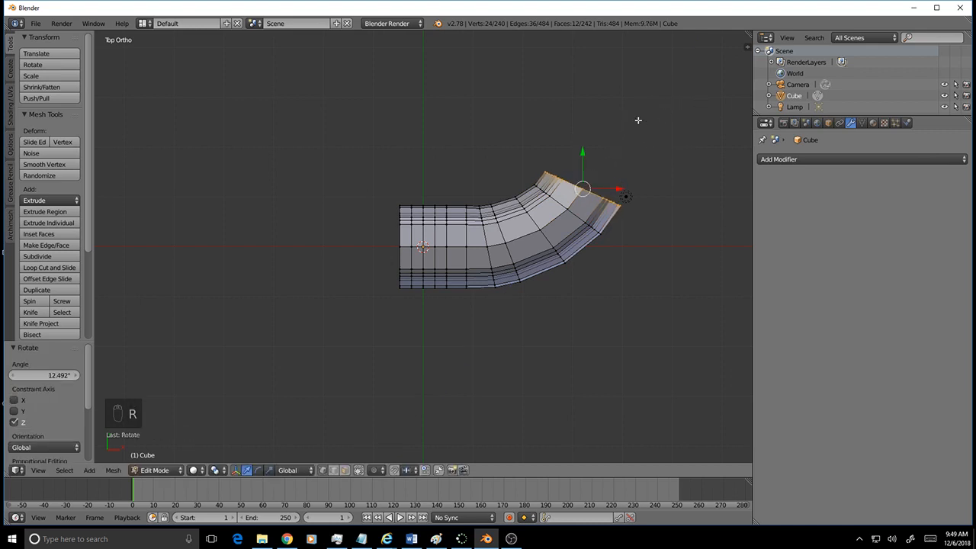
- Extrude the tunnel's end another segment of about 0.58 and rotate it about 12.6° around Z
{"action": "key", "text": "e"}
{"action": "left_click", "coordinate": [656, 97]}
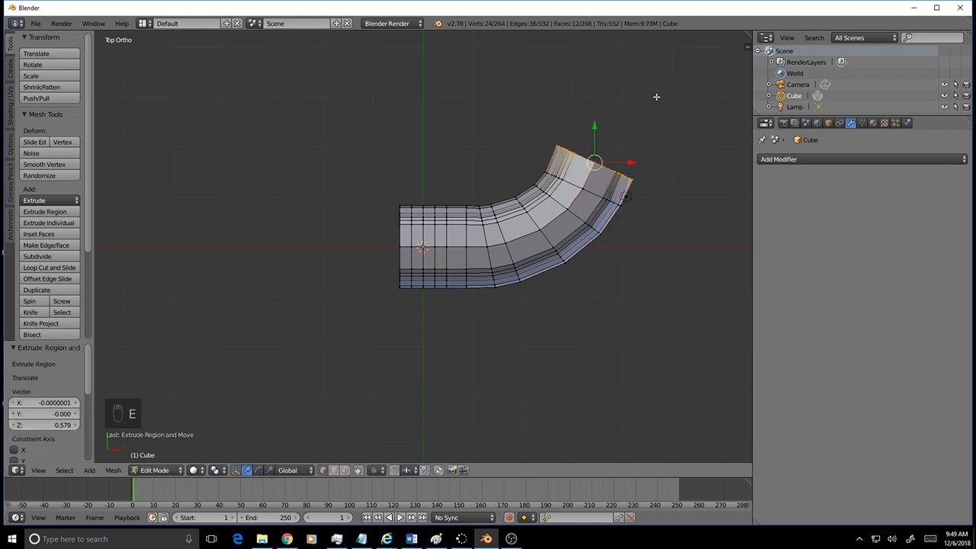
{"action": "key", "text": "r"}
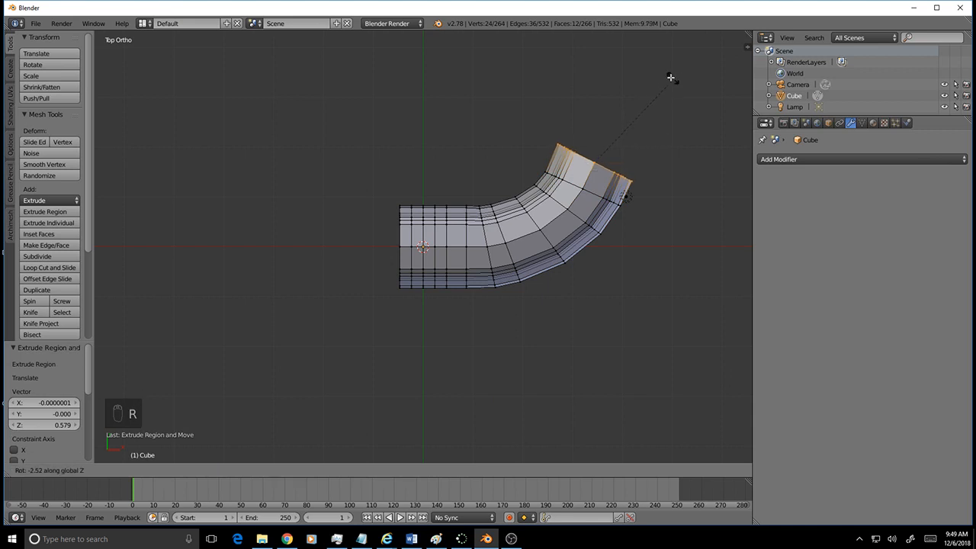
{"action": "left_click", "coordinate": [640, 78]}
- Extrude the tunnel's end by about 0.84 and rotate it about 9.4° around Z
{"action": "key", "text": "e"}
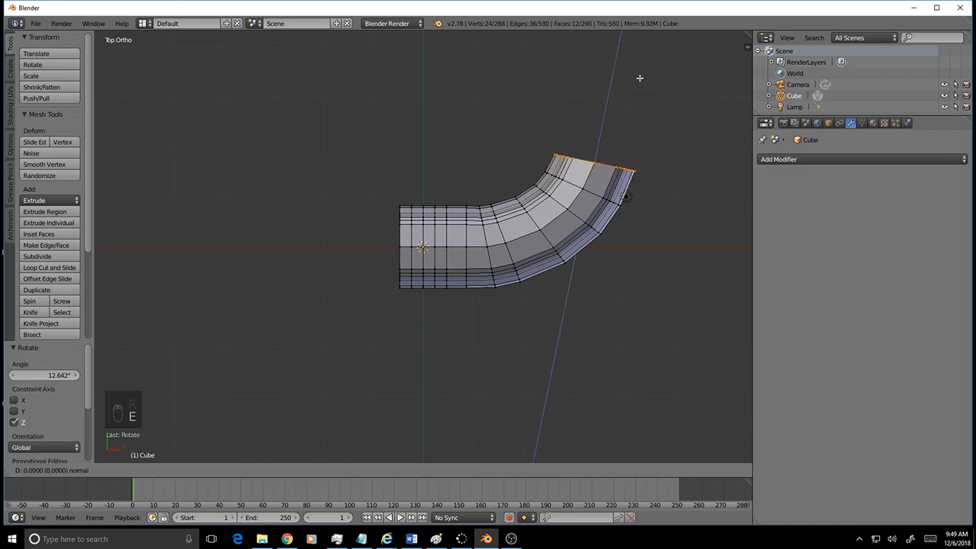
{"action": "left_click", "coordinate": [664, 40]}
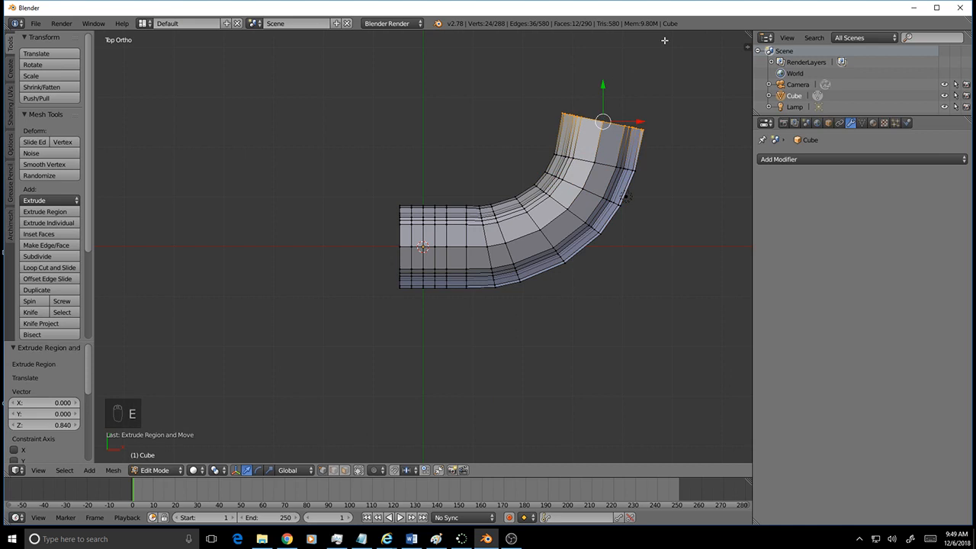
{"action": "key", "text": "r"}
{"action": "left_click", "coordinate": [646, 40]}
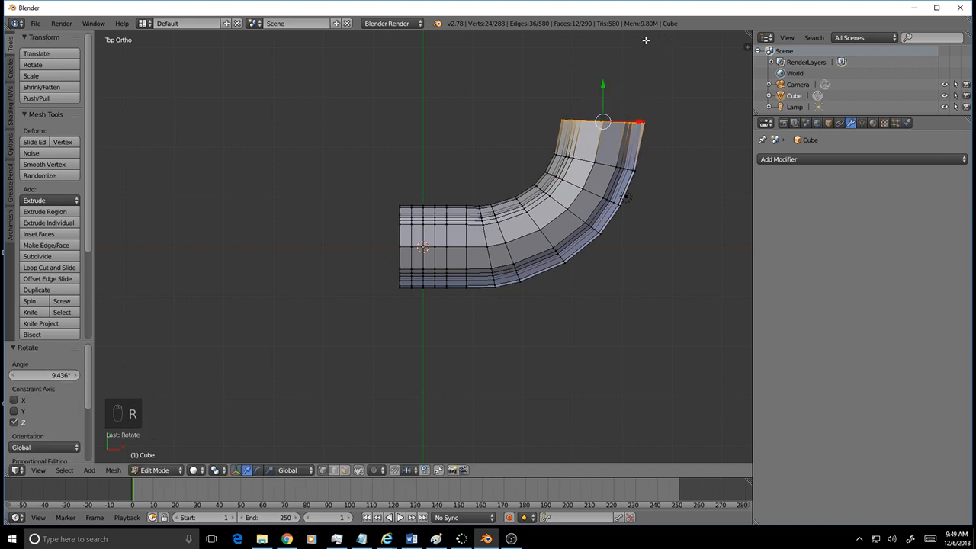
- Extrude the end by about 0.6 and rotate it about -8.4° around Z to start bending the opposite way
{"action": "key", "text": "e"}
{"action": "left_click", "coordinate": [654, 440]}
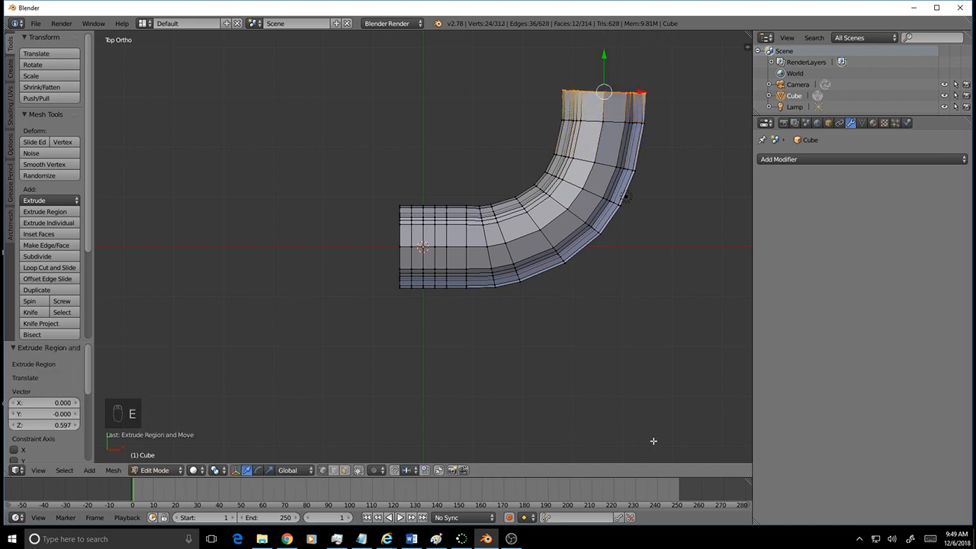
{"action": "key", "text": "r"}
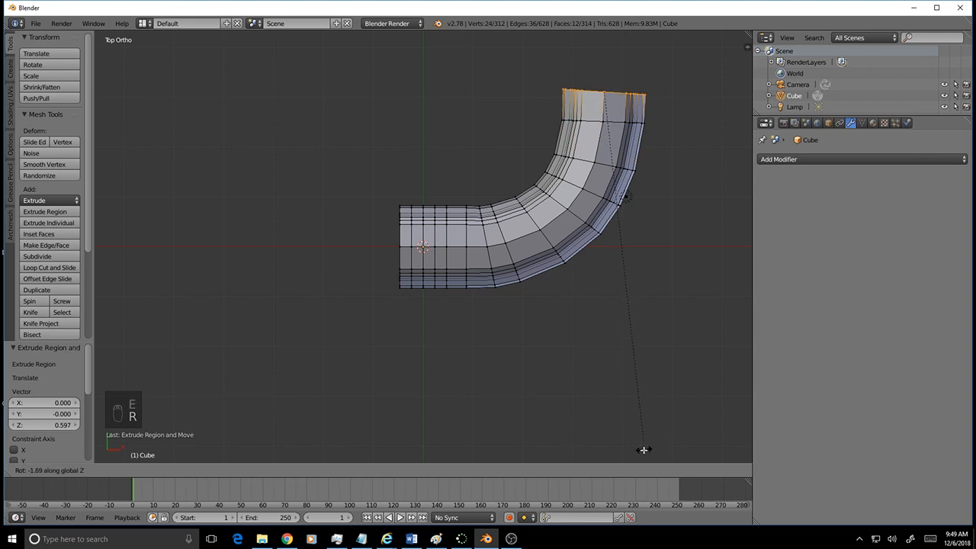
{"action": "left_click", "coordinate": [644, 451]}
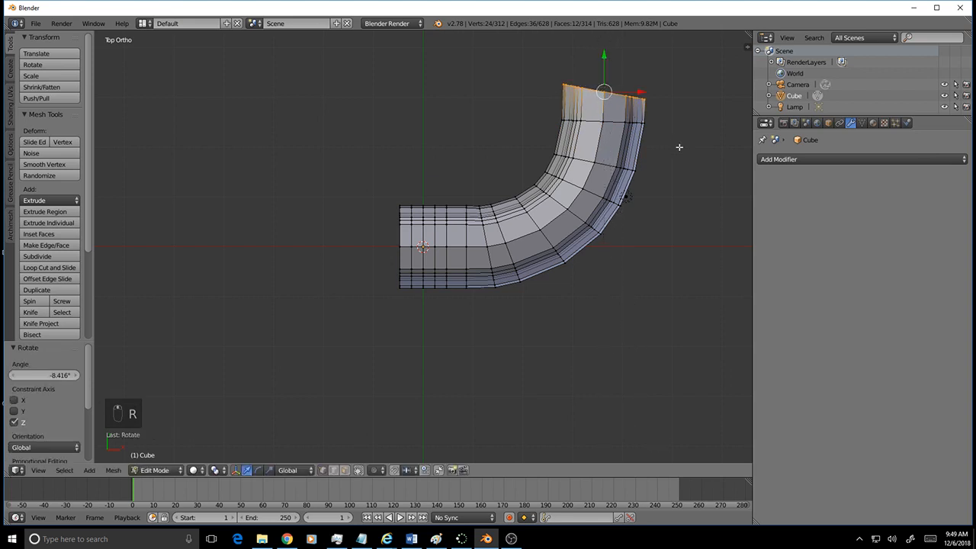
- In top view, extrude the tunnel's end by about 0.63 and rotate it about -12.2° around Z
{"action": "middle_click_drag", "start_coordinate": [680, 147], "coordinate": [508, 257]}
{"action": "key", "text": "KP_7"}
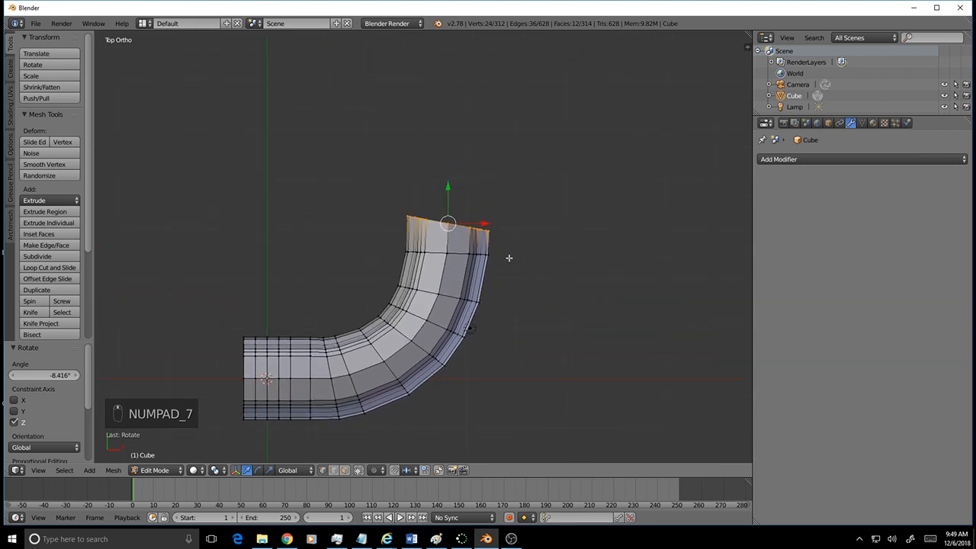
{"action": "key", "text": "e"}
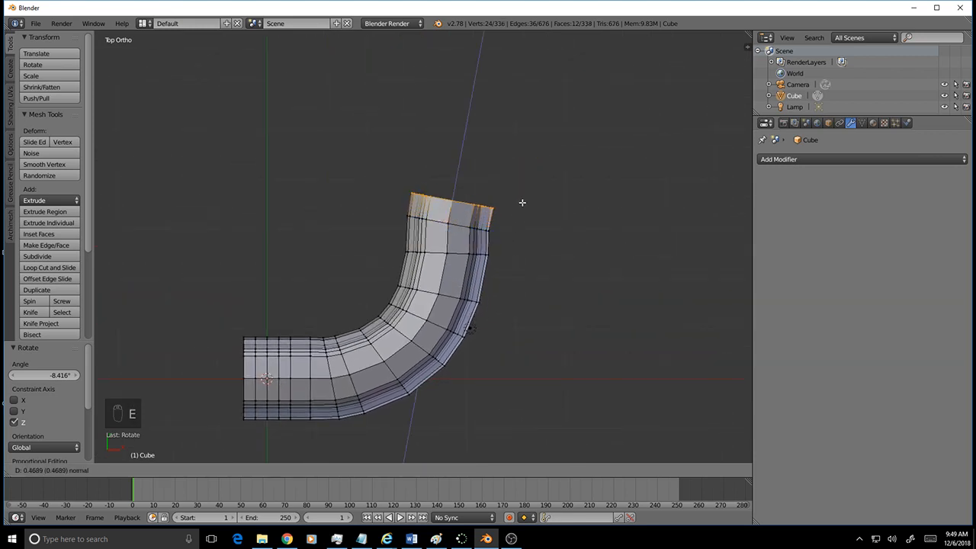
{"action": "left_click", "coordinate": [523, 197]}
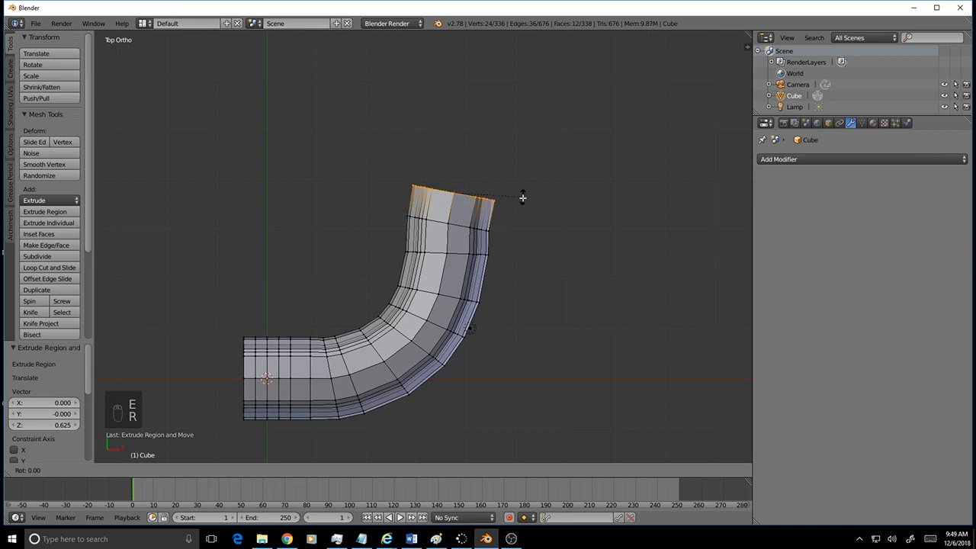
{"action": "key", "text": "r"}
{"action": "left_click", "coordinate": [514, 210]}
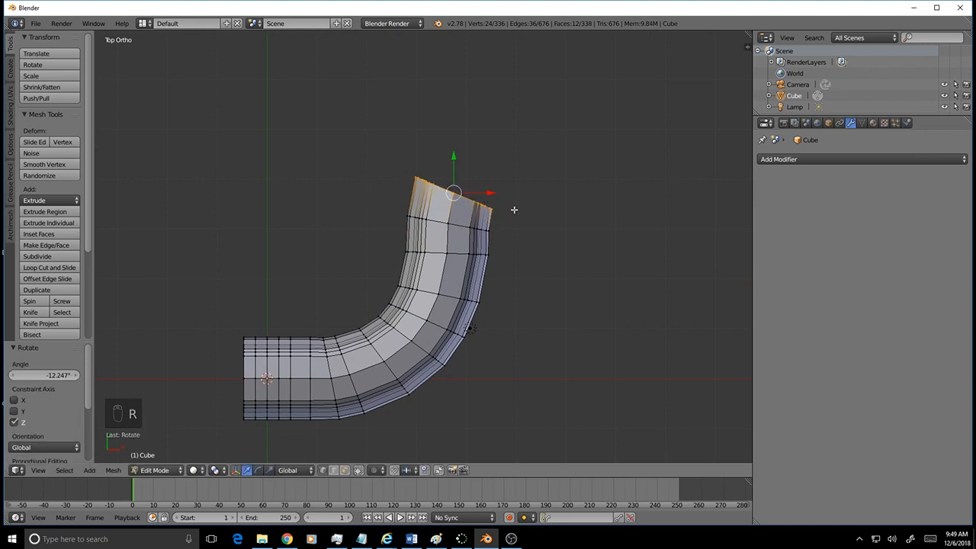
- Extrude the tunnel's end by about 0.79 and rotate it about -11.4° around Z
{"action": "key", "text": "e"}
{"action": "left_click", "coordinate": [551, 183]}
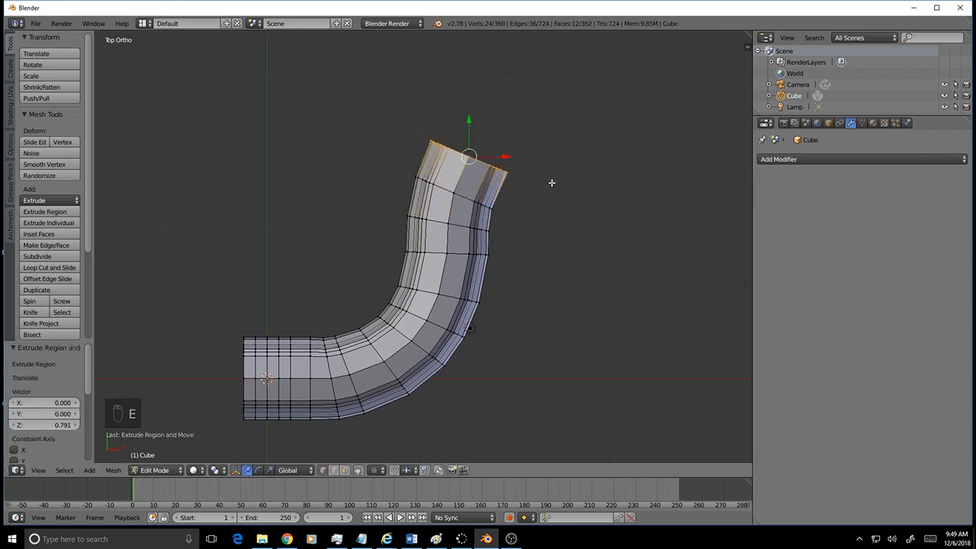
{"action": "key", "text": "r"}
{"action": "left_click", "coordinate": [539, 195]}
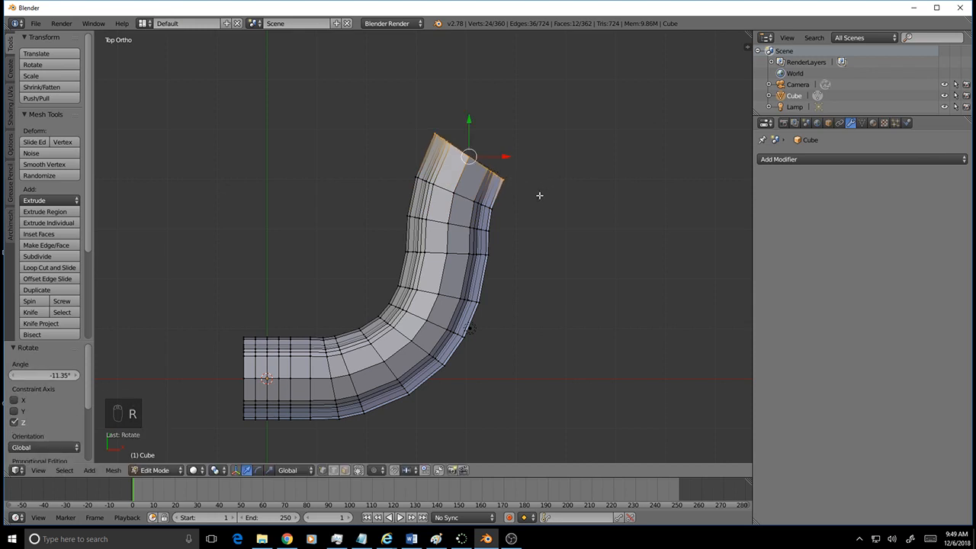
- Nudge the selected tunnel end slightly along X and Y to smooth the bend
{"action": "left_click_drag", "start_coordinate": [508, 156], "coordinate": [520, 160]}
{"action": "left_click_drag", "start_coordinate": [481, 121], "coordinate": [479, 122]}
{"action": "left_click_drag", "start_coordinate": [509, 157], "coordinate": [511, 160]}
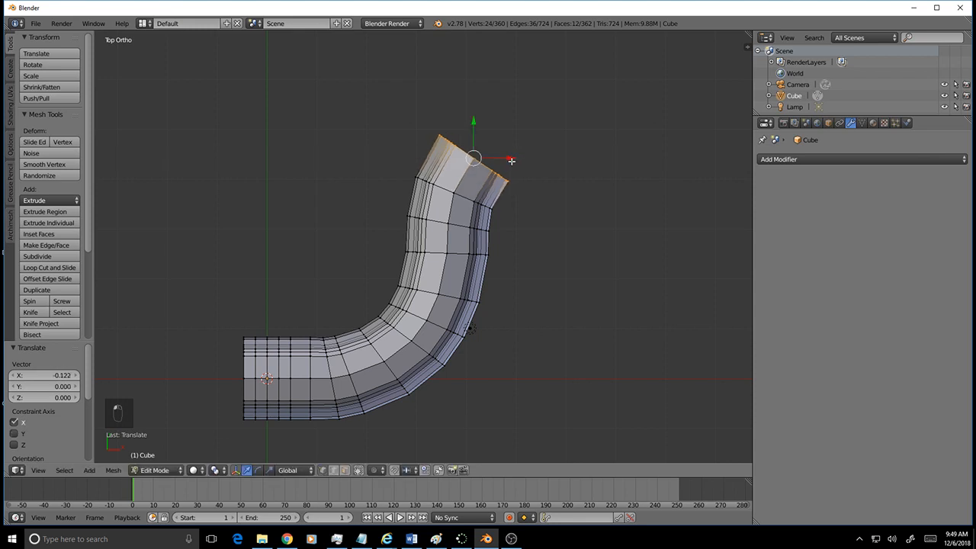
- Extrude the tunnel's end by about 0.84 and rotate it about -20.1° around Z
{"action": "key", "text": "e"}
{"action": "left_click", "coordinate": [555, 141]}
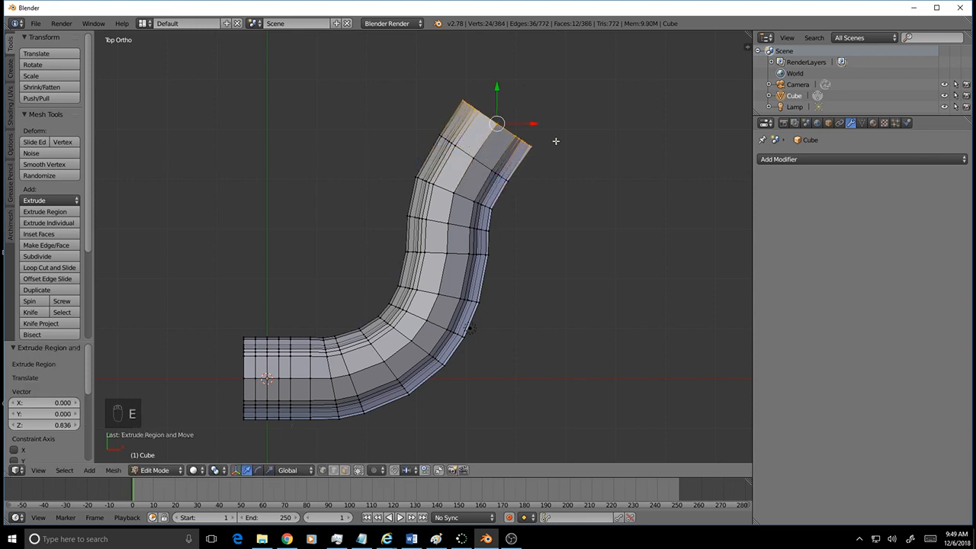
{"action": "key", "text": "r"}
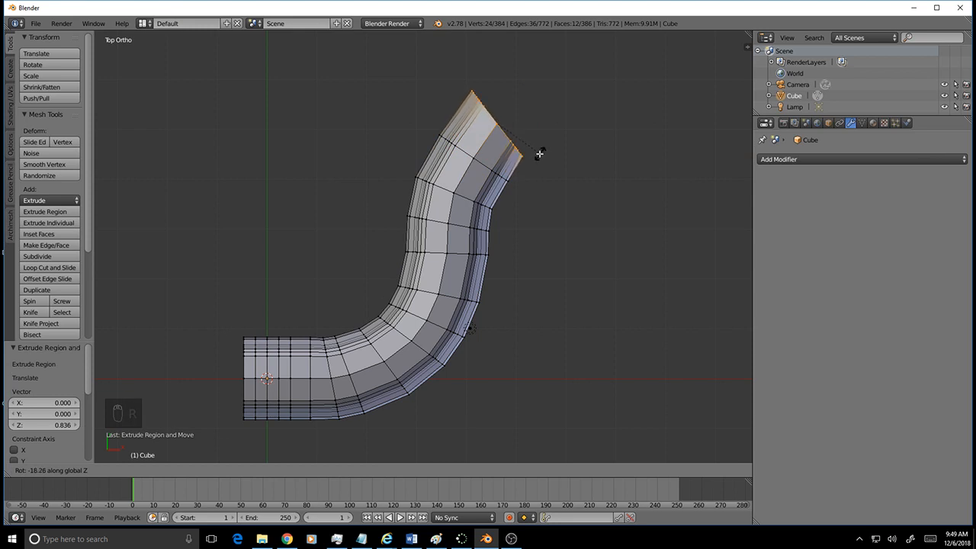
{"action": "left_click", "coordinate": [541, 140]}
- Move the rotated tunnel end about 0.19 along the X axis
{"action": "key", "text": "g"}
{"action": "key", "text": "x"}
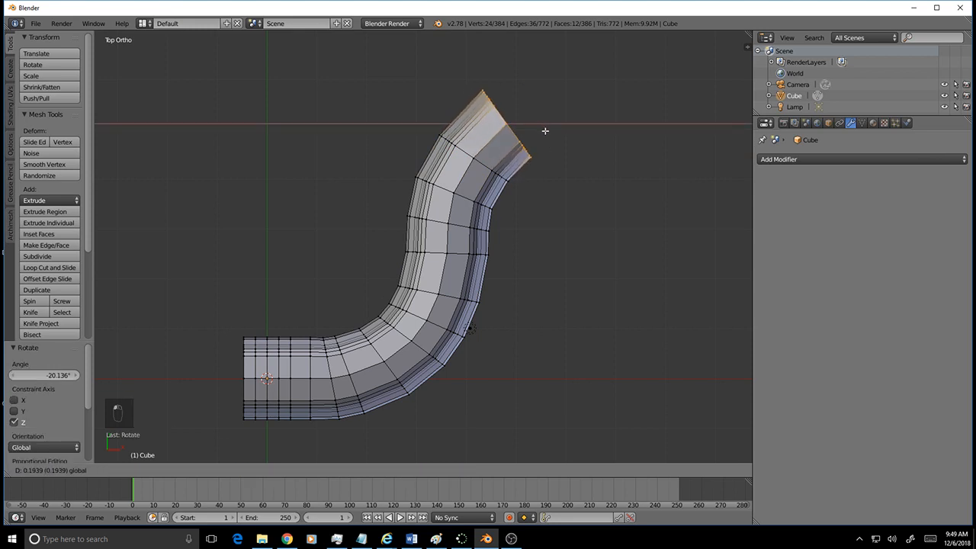
{"action": "left_click", "coordinate": [540, 131]}
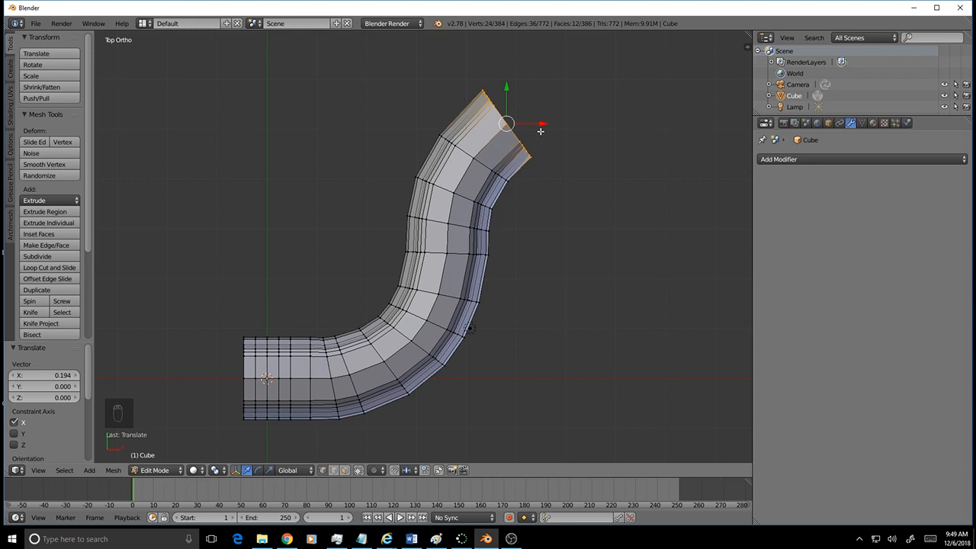
- Extrude the tunnel's end by about 1.35 and reposition it with a clockwise Z rotation and a move of about -0.26 along Y
{"action": "key", "text": "e"}
{"action": "left_click", "coordinate": [608, 110]}
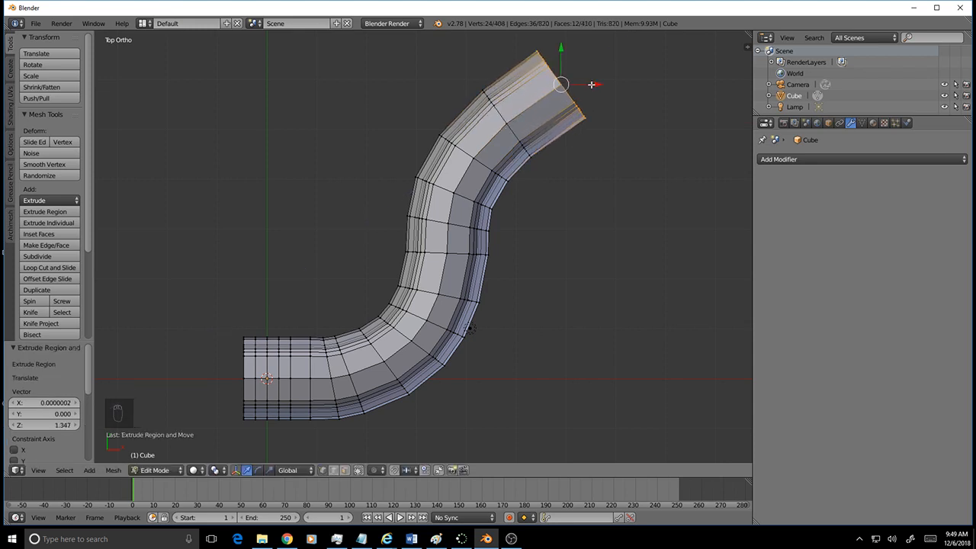
{"action": "key", "text": "r"}
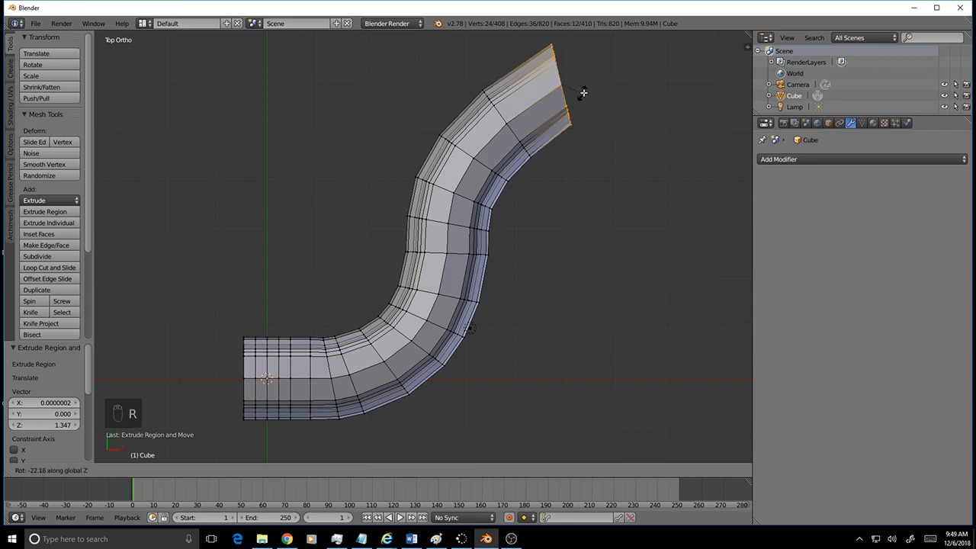
{"action": "left_click", "coordinate": [588, 92]}
{"action": "left_click_drag", "start_coordinate": [561, 50], "coordinate": [563, 64]}
- Extrude another segment from the tunnel's end and move it about -0.41 along Y
{"action": "key", "text": "e"}
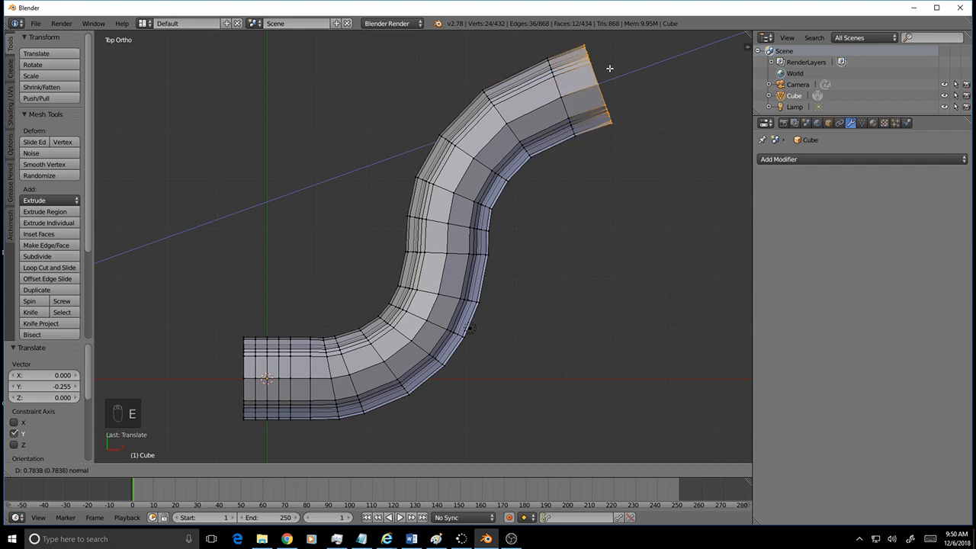
{"action": "left_click", "coordinate": [628, 70]}
{"action": "left_click_drag", "start_coordinate": [616, 44], "coordinate": [620, 63]}
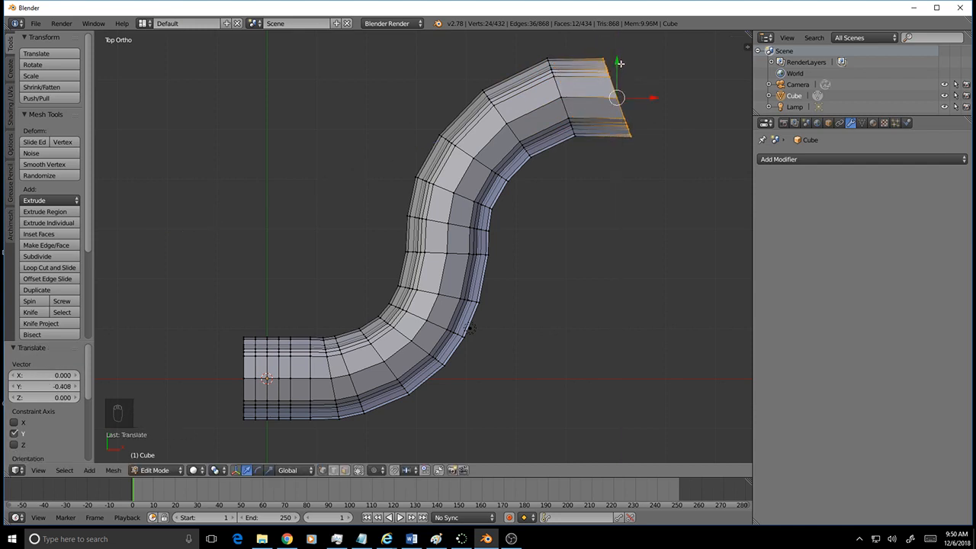
- Rotate the tunnel's end about -39.2° around Z and nudge it about -0.01 along Y and -0.05 along X
{"action": "key", "text": "r"}
{"action": "key", "text": "z"}
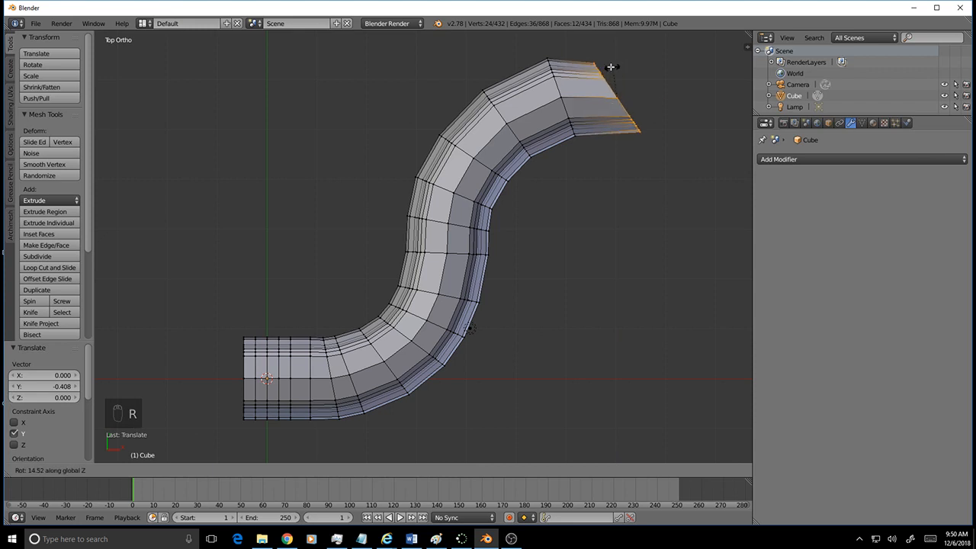
{"action": "left_click", "coordinate": [649, 65]}
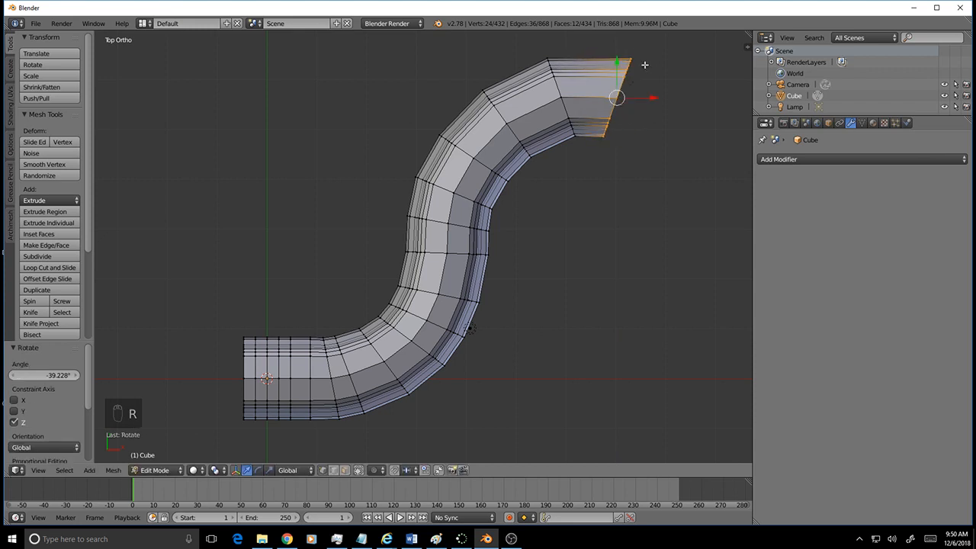
{"action": "left_click_drag", "start_coordinate": [618, 60], "coordinate": [619, 65]}
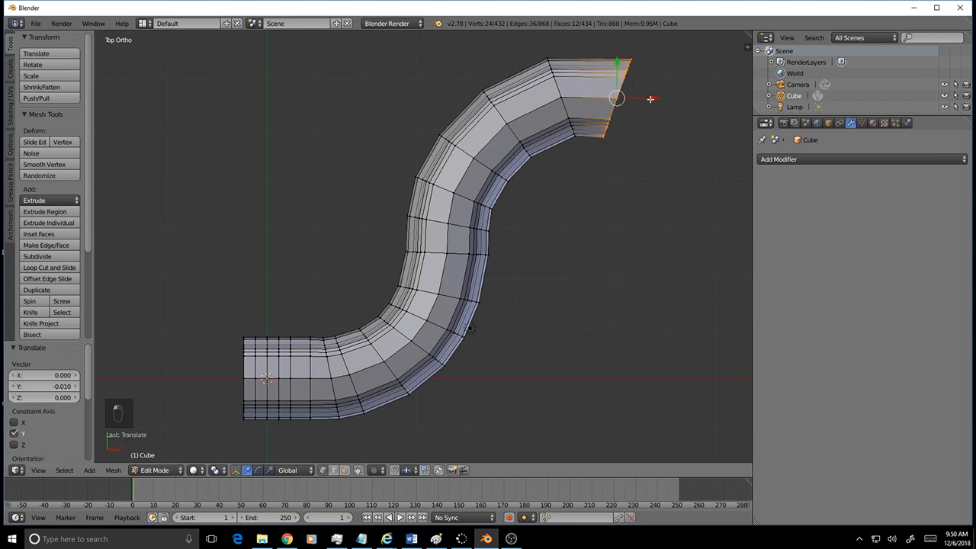
{"action": "left_click_drag", "start_coordinate": [649, 99], "coordinate": [647, 99]}
- Extrude the tunnel's end by about 0.9 and rotate it about -27.6° around Z
{"action": "key", "text": "e"}
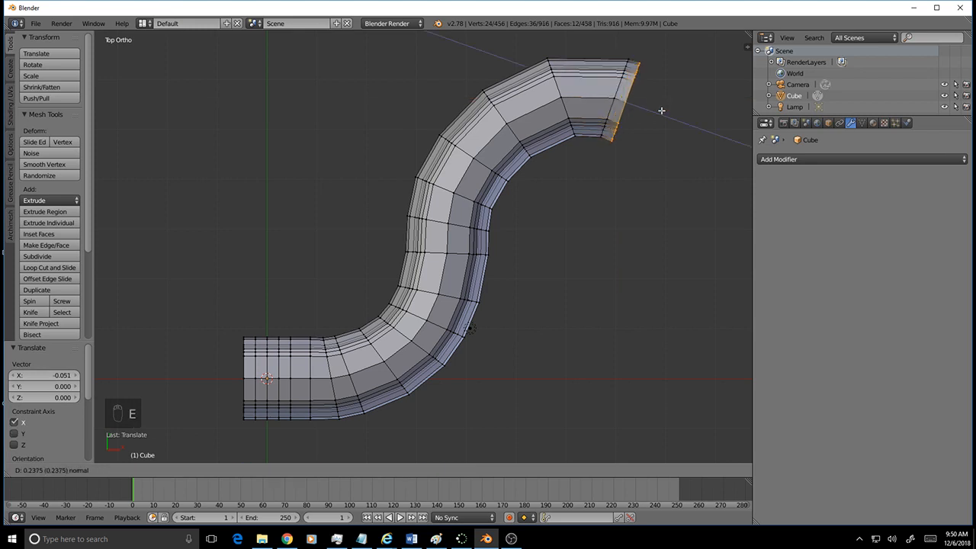
{"action": "left_click", "coordinate": [684, 130]}
{"action": "key", "text": "r"}
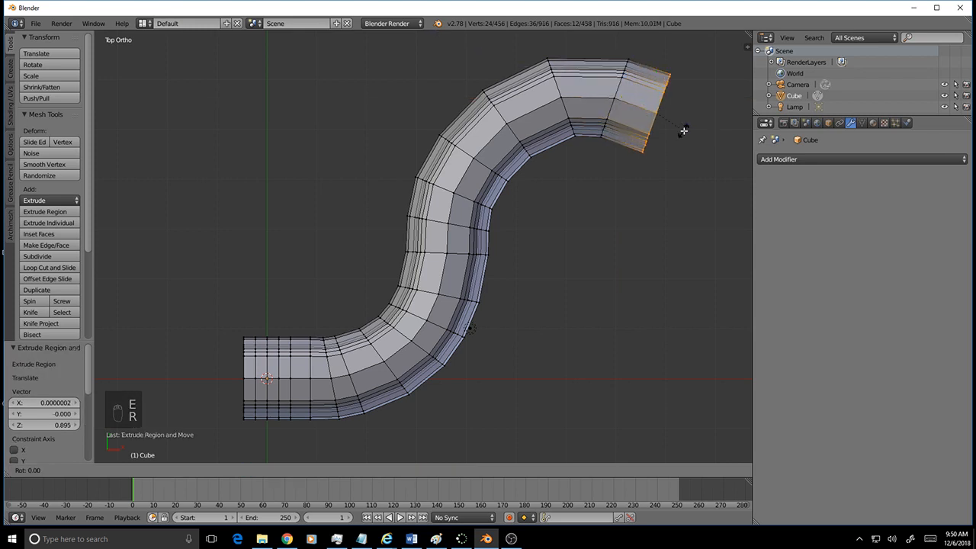
{"action": "left_click", "coordinate": [669, 135]}
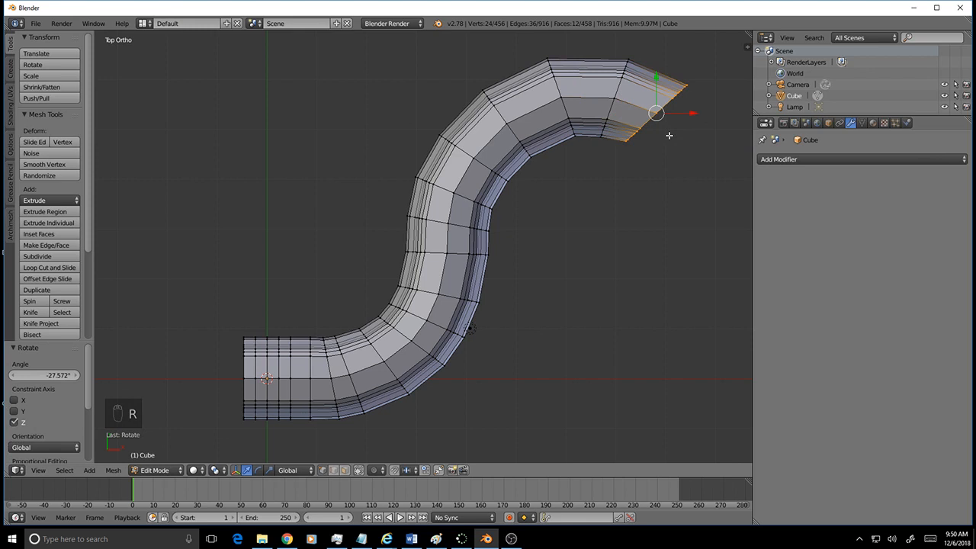
- Extrude the tunnel's end twice, by about 0.79 and then about 0.84
{"action": "key", "text": "e"}
{"action": "left_click", "coordinate": [697, 162]}
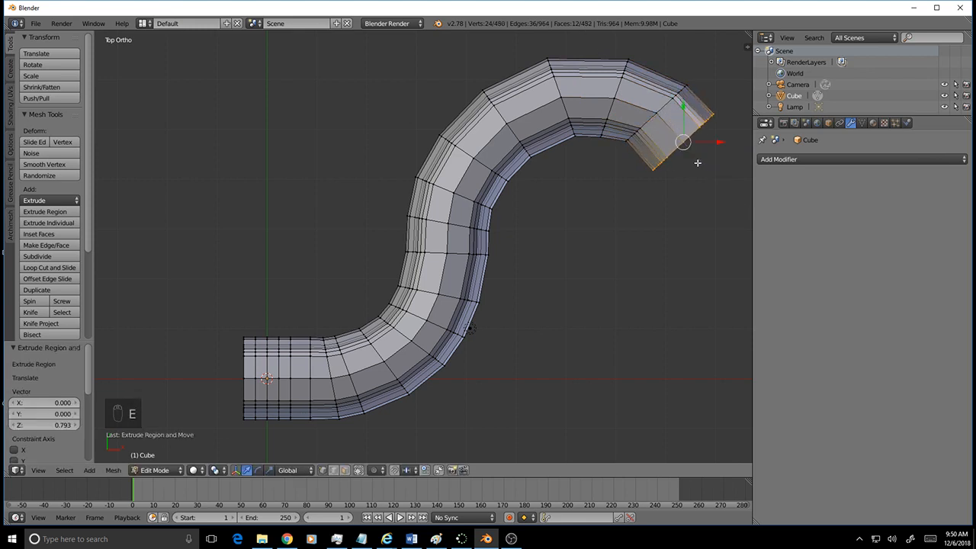
{"action": "key", "text": "e"}
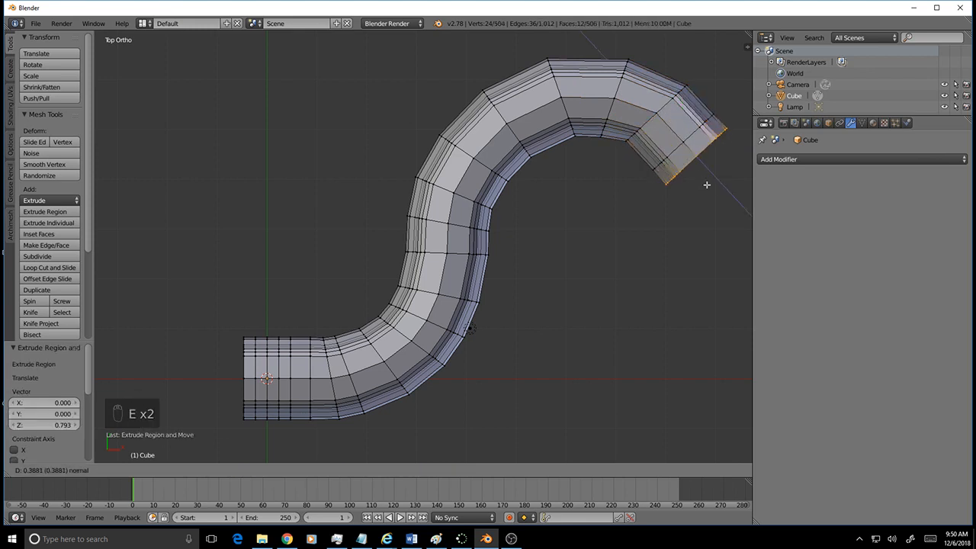
{"action": "left_click", "coordinate": [714, 204]}
- Rotate the tunnel's end about -21.7° around Z and move it about -0.17 along X
{"action": "key", "text": "r"}
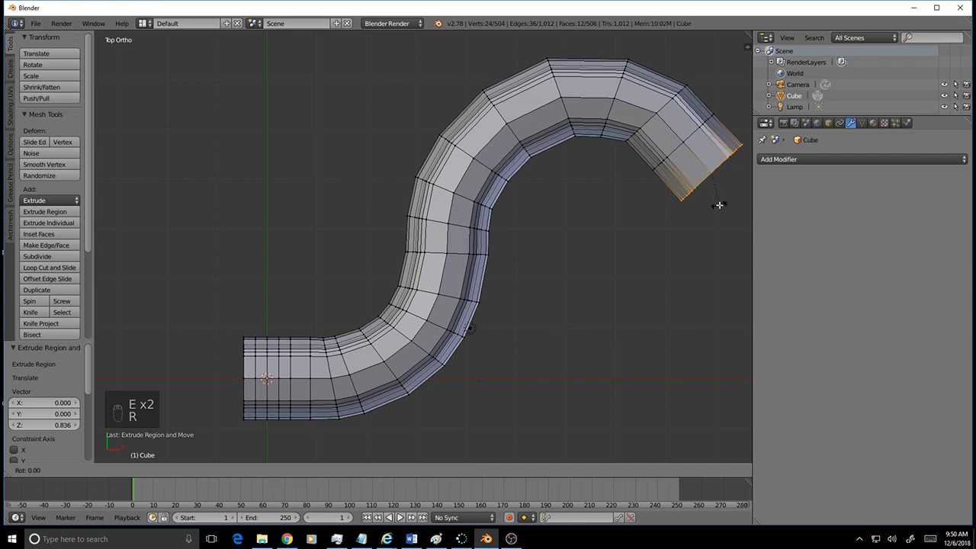
{"action": "left_click", "coordinate": [708, 204]}
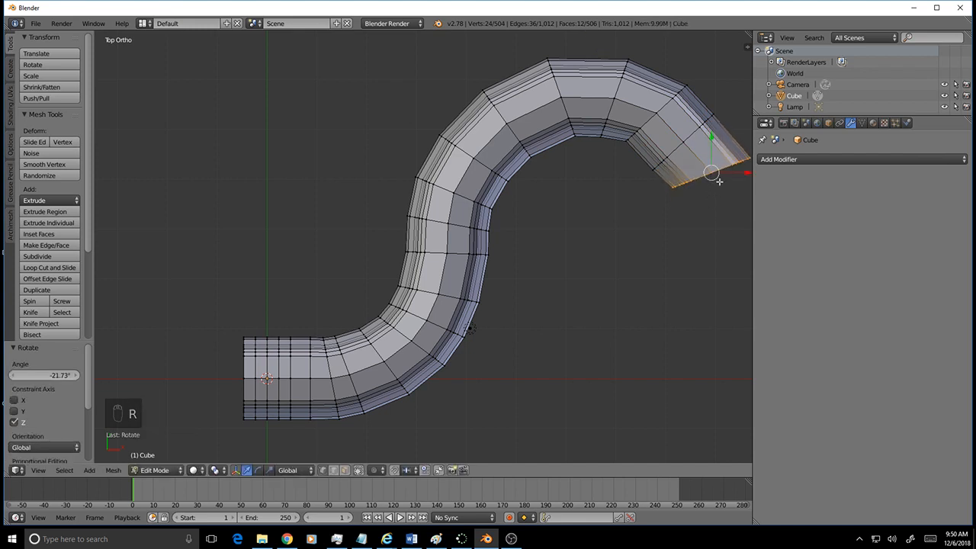
{"action": "key", "text": "g"}
{"action": "key", "text": "x"}
{"action": "left_click", "coordinate": [736, 177]}
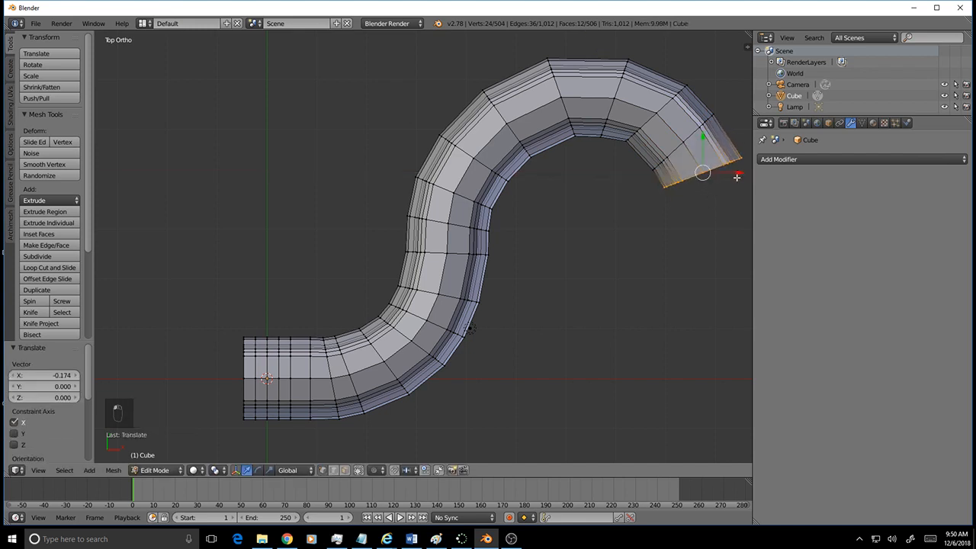
- Extrude the tunnel's end by about 0.62 and rotate it about -14.1° around Z
{"action": "scroll", "coordinate": [683, 218], "scroll_direction": "down", "scroll_amount": 2}
{"action": "key", "text": "e"}
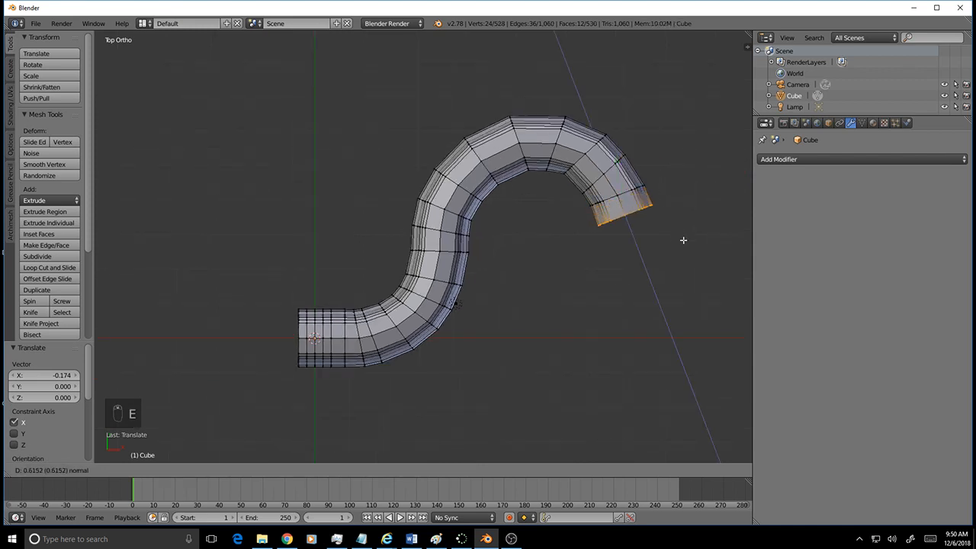
{"action": "left_click", "coordinate": [683, 239]}
{"action": "key", "text": "r"}
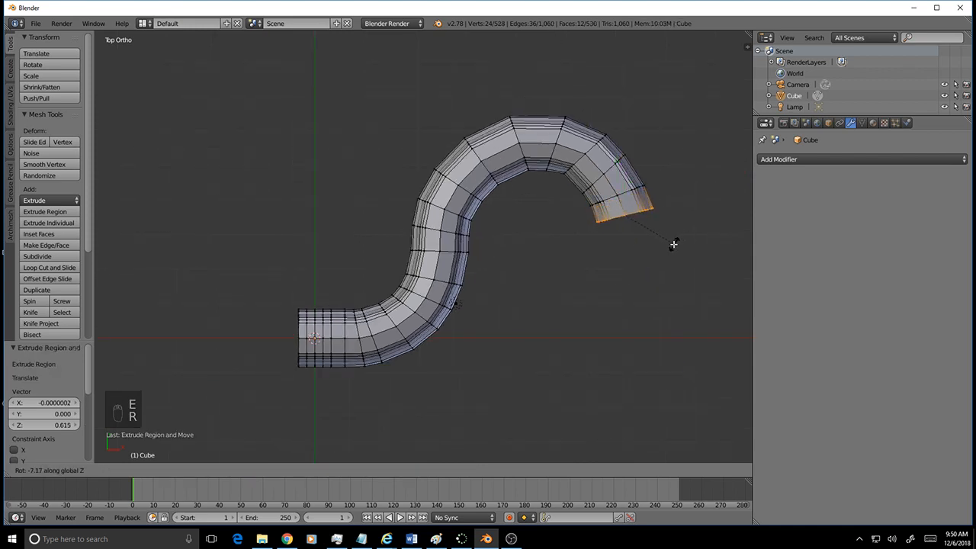
{"action": "left_click", "coordinate": [669, 246]}
{"action": "key", "text": "e"}
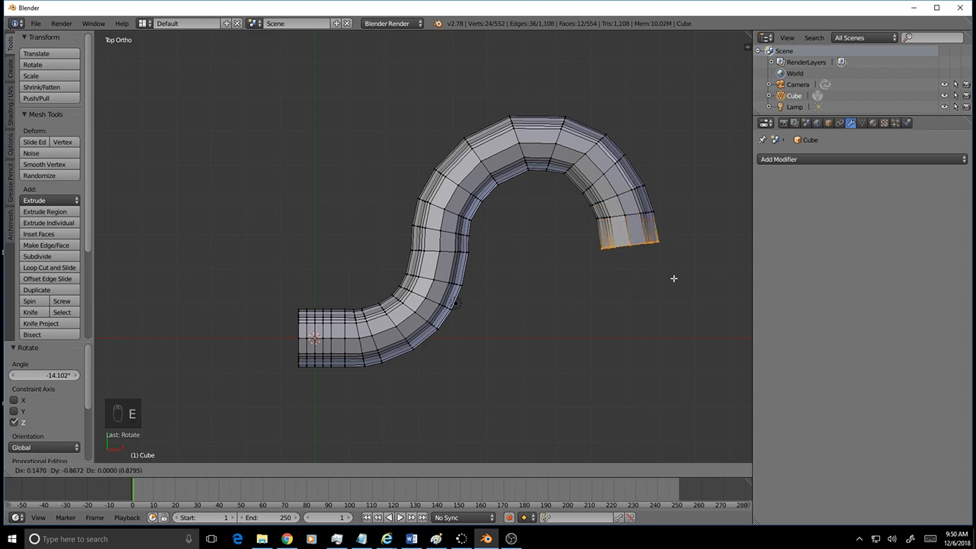
{"action": "right_click", "coordinate": [674, 277]}
{"action": "key", "text": "g"}
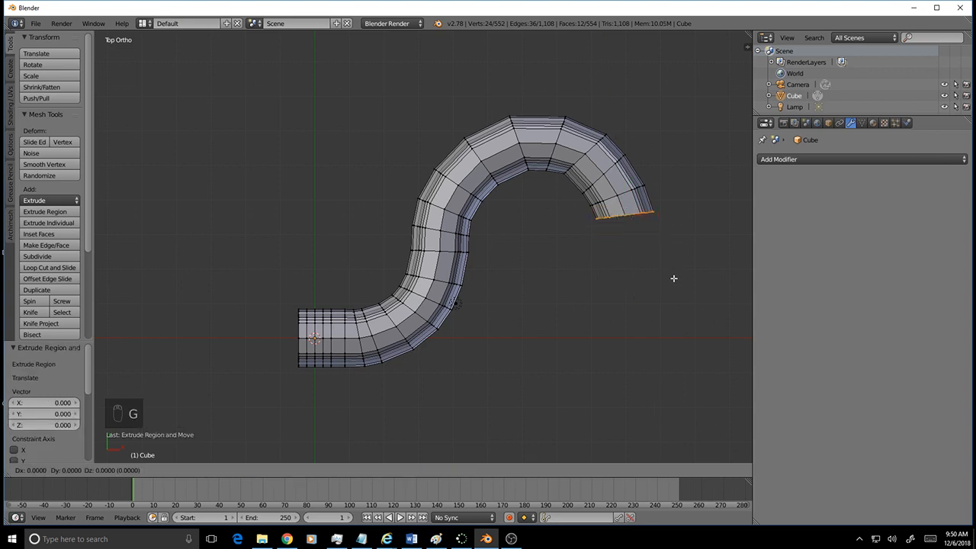
{"action": "key", "text": "z"}
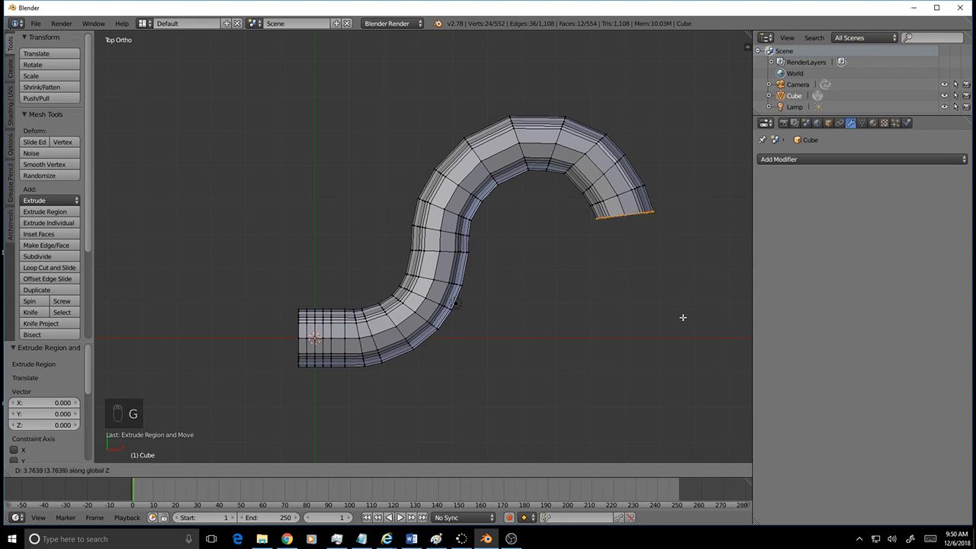
{"action": "right_click", "coordinate": [677, 286]}
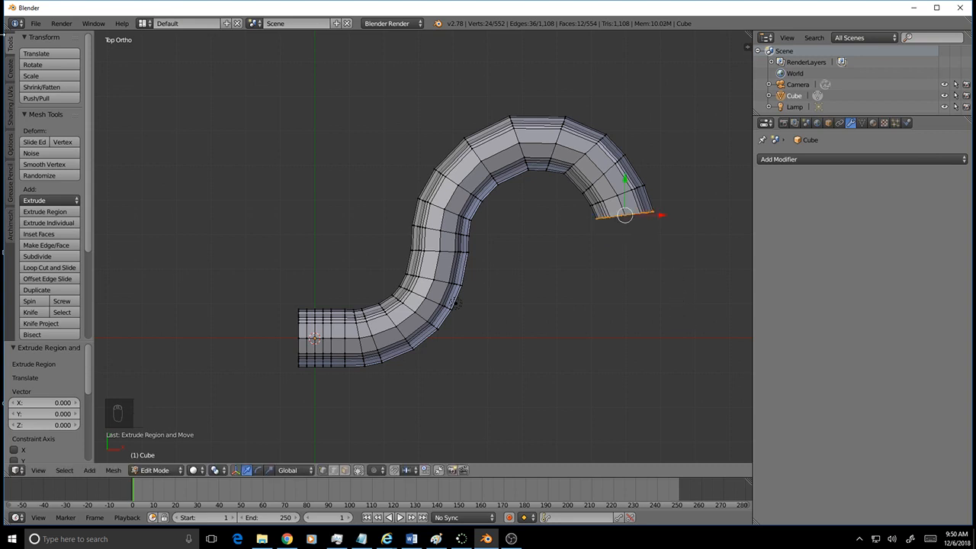
- Circle-select only the tunnel's last segments, remove their double vertices, and clear the selection
{"action": "key", "text": "a"}
{"action": "key", "text": "c"}
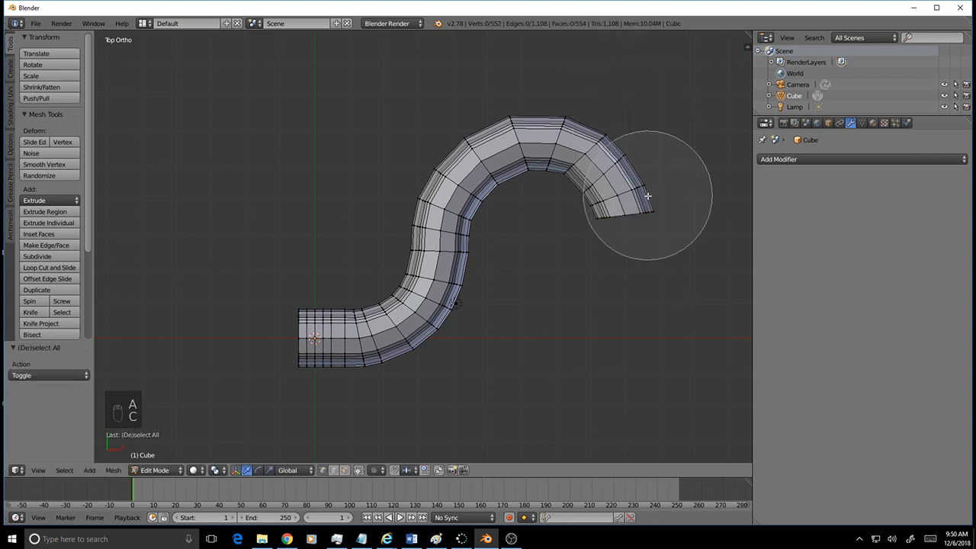
{"action": "scroll", "coordinate": [643, 262], "scroll_direction": "down", "scroll_amount": 5}
{"action": "left_click", "coordinate": [649, 249]}
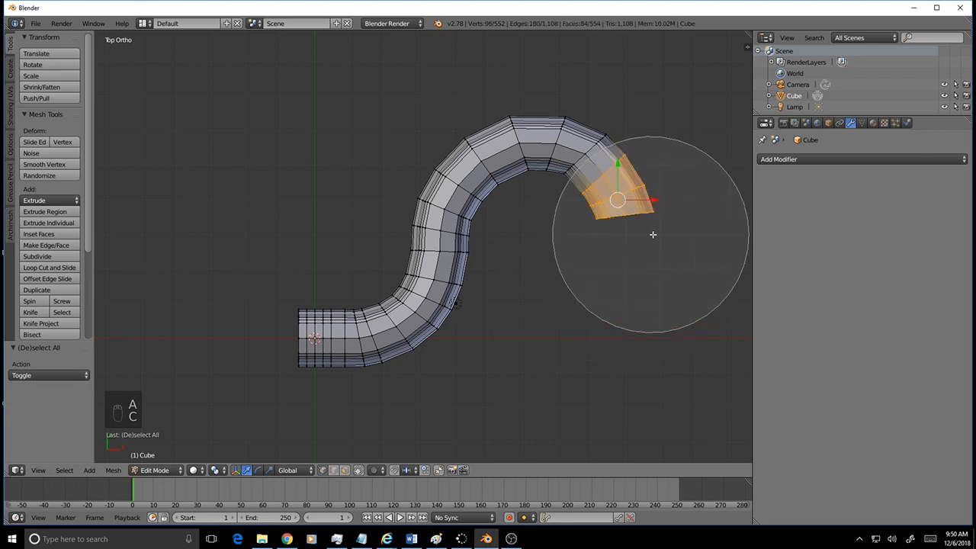
{"action": "right_click", "coordinate": [649, 249]}
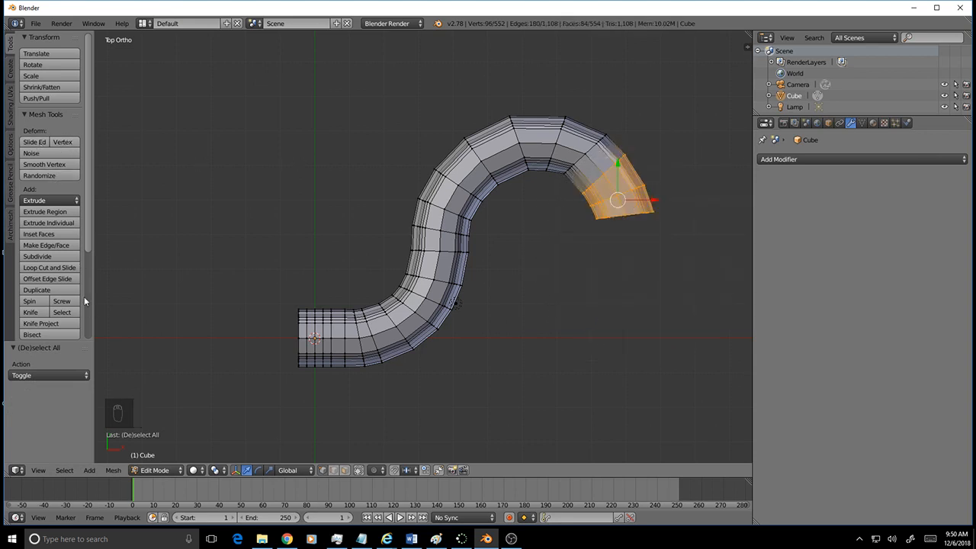
{"action": "scroll", "coordinate": [49, 183], "scroll_direction": "down", "scroll_amount": 3}
{"action": "left_click", "coordinate": [53, 301]}
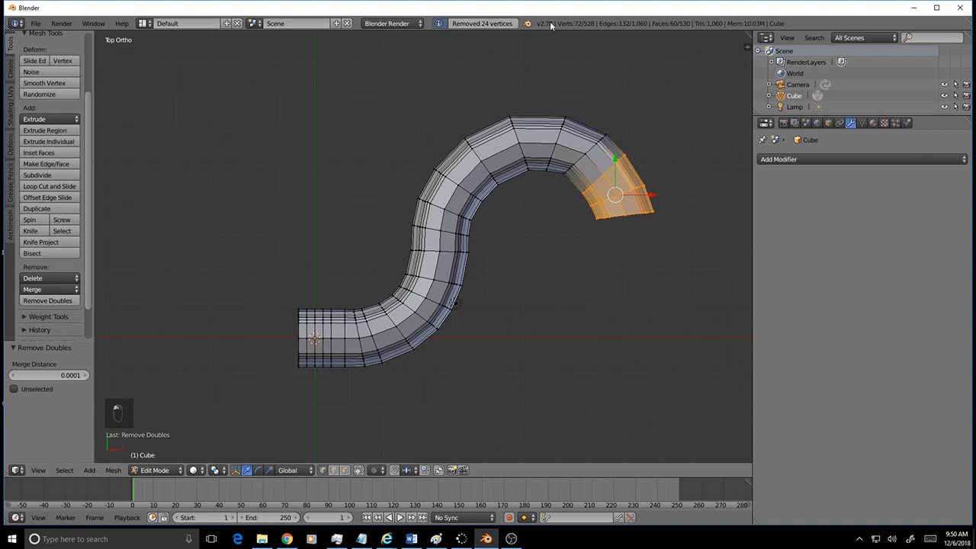
{"action": "scroll", "coordinate": [595, 174], "scroll_direction": "up", "scroll_amount": 3}
{"action": "scroll", "coordinate": [594, 174], "scroll_direction": "down", "scroll_amount": 3}
{"action": "key", "text": "a"}
- Select the whole tunnel mesh and move it about -3.6 along X and -2.56 along Y in top view
{"action": "middle_click_drag", "start_coordinate": [664, 279], "coordinate": [440, 225]}
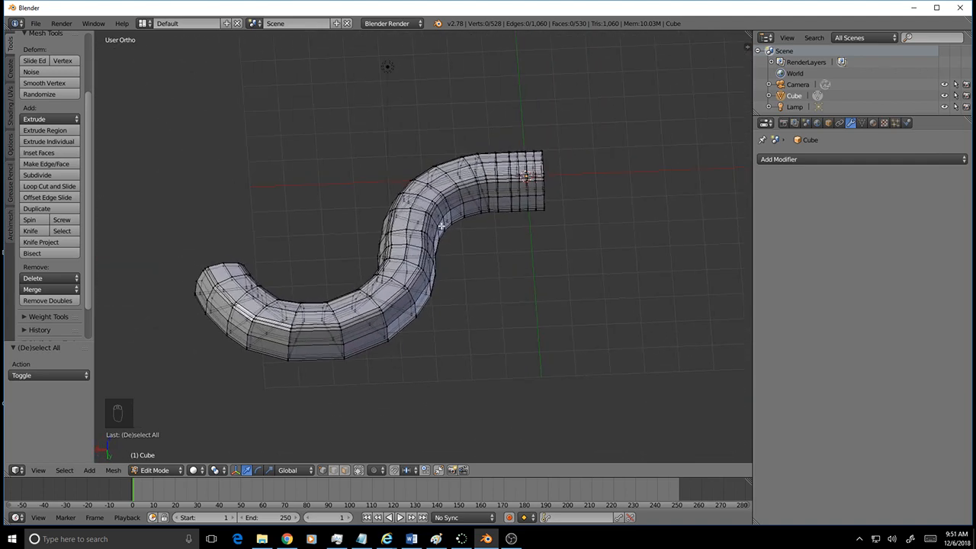
{"action": "key", "text": "a"}
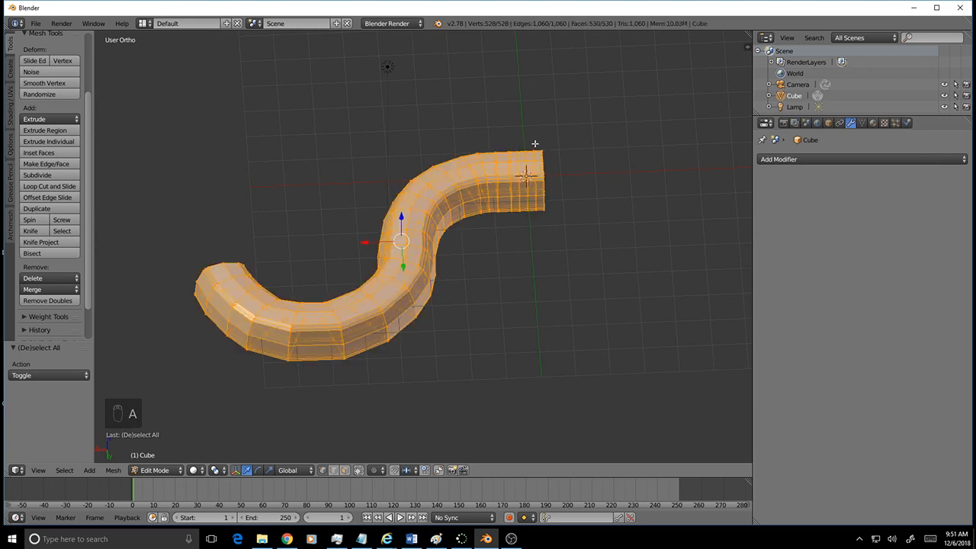
{"action": "key", "text": "KP_7"}
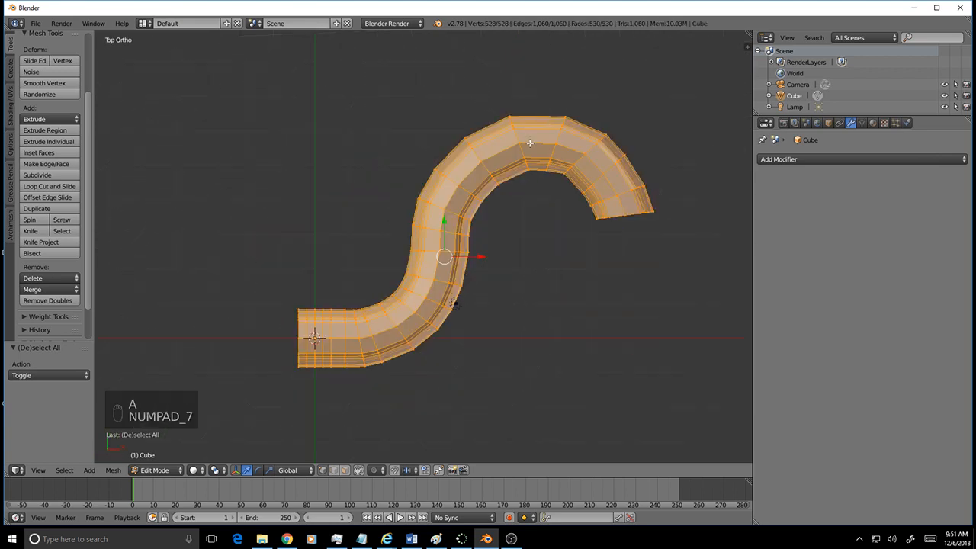
{"action": "key", "text": "g"}
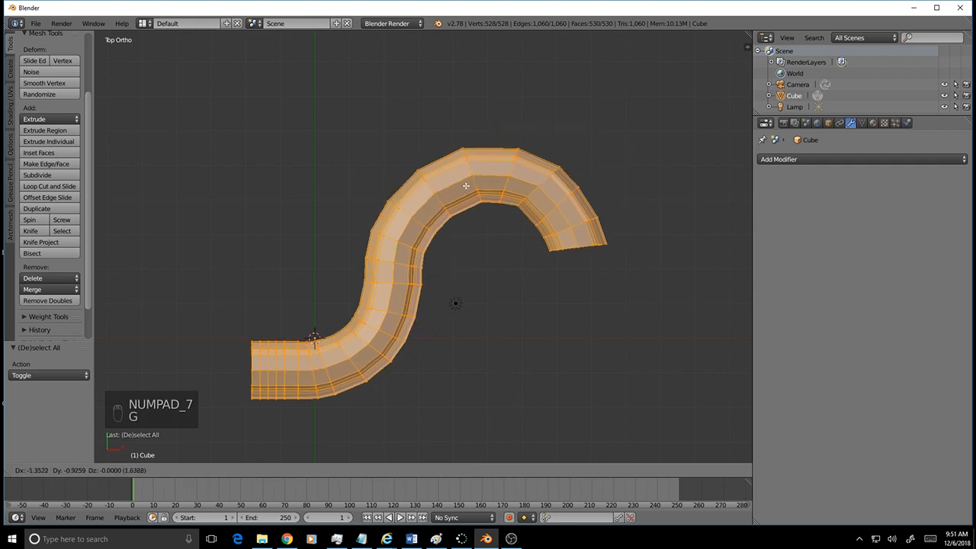
{"action": "left_click", "coordinate": [400, 230]}
- Raise the whole tunnel mesh about 0.6 along Z in front view so its base sits on the grid floor
{"action": "middle_click_drag", "start_coordinate": [424, 331], "coordinate": [577, 253]}
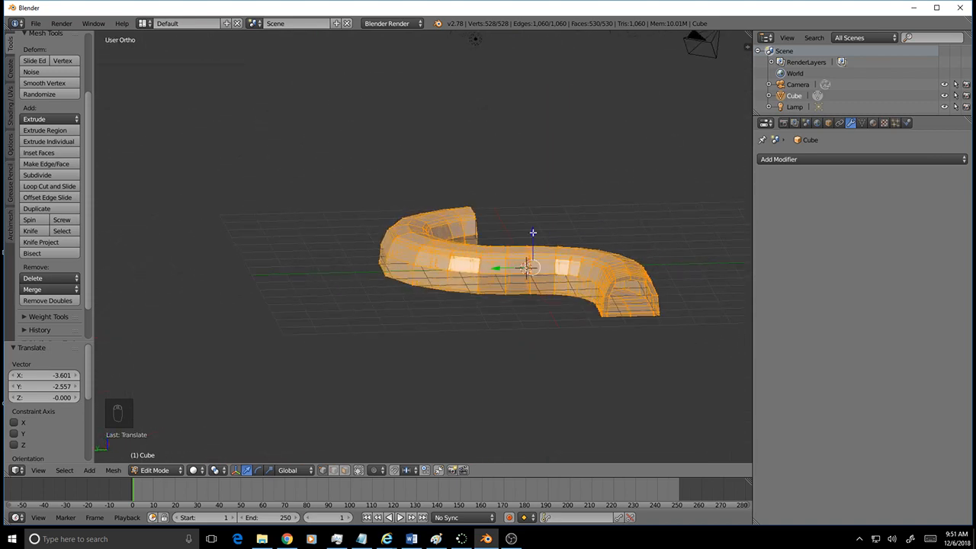
{"action": "key", "text": "KP_1"}
{"action": "key", "text": "a"}
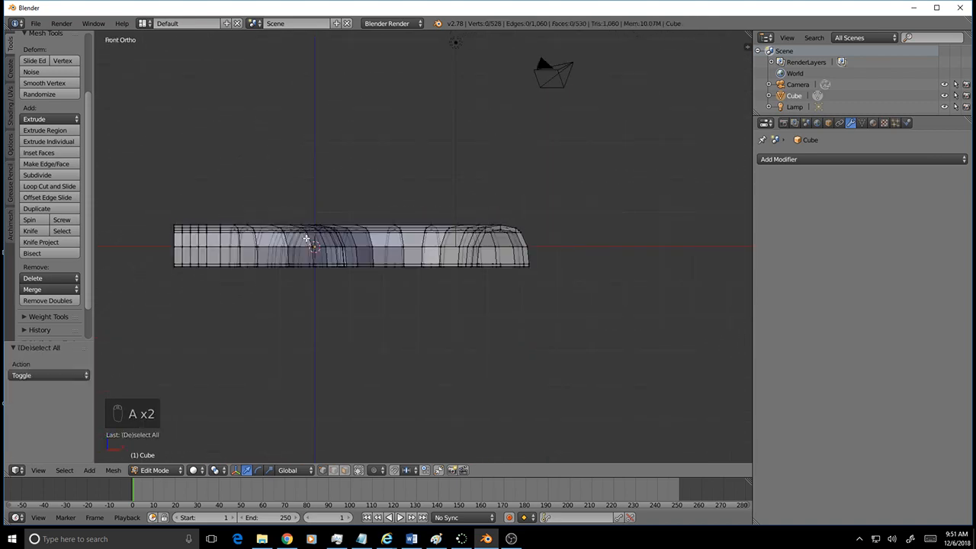
{"action": "key", "text": "a"}
{"action": "key", "text": "g"}
{"action": "key", "text": "z"}
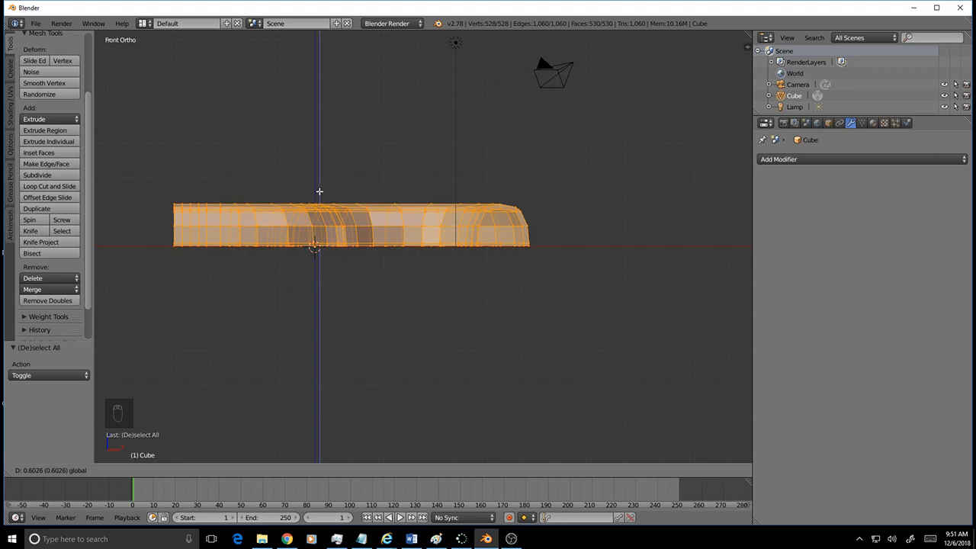
{"action": "left_click", "coordinate": [319, 191]}
- Select the entire tunnel mesh and subdivide it twice
{"action": "middle_click_drag", "start_coordinate": [377, 257], "coordinate": [250, 260]}
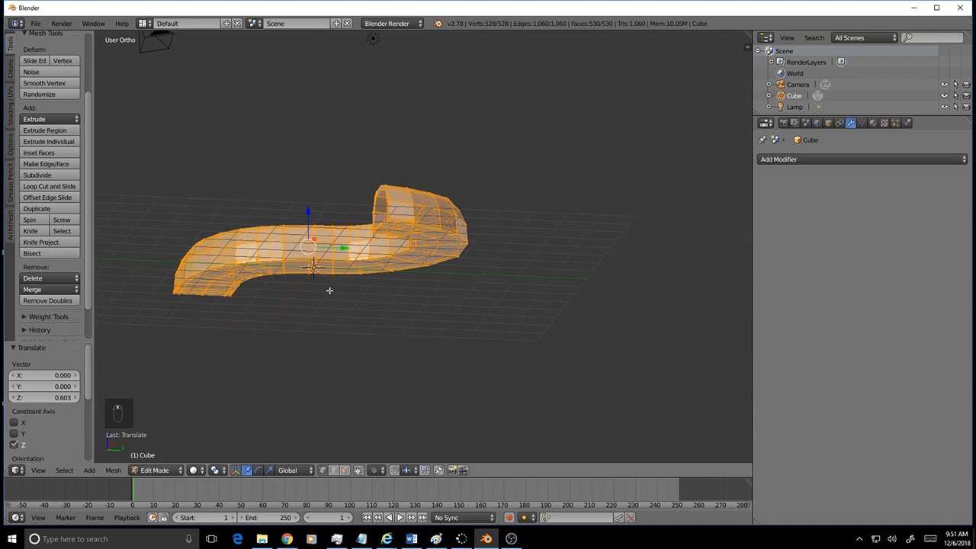
{"action": "middle_click_drag", "start_coordinate": [329, 290], "coordinate": [329, 332]}
{"action": "middle_click_drag", "start_coordinate": [534, 245], "coordinate": [487, 254]}
{"action": "key", "text": "a"}
{"action": "scroll", "coordinate": [462, 304], "scroll_direction": "down", "scroll_amount": 3}
{"action": "scroll", "coordinate": [488, 254], "scroll_direction": "up", "scroll_amount": 5}
{"action": "scroll", "coordinate": [488, 254], "scroll_direction": "down", "scroll_amount": 2}
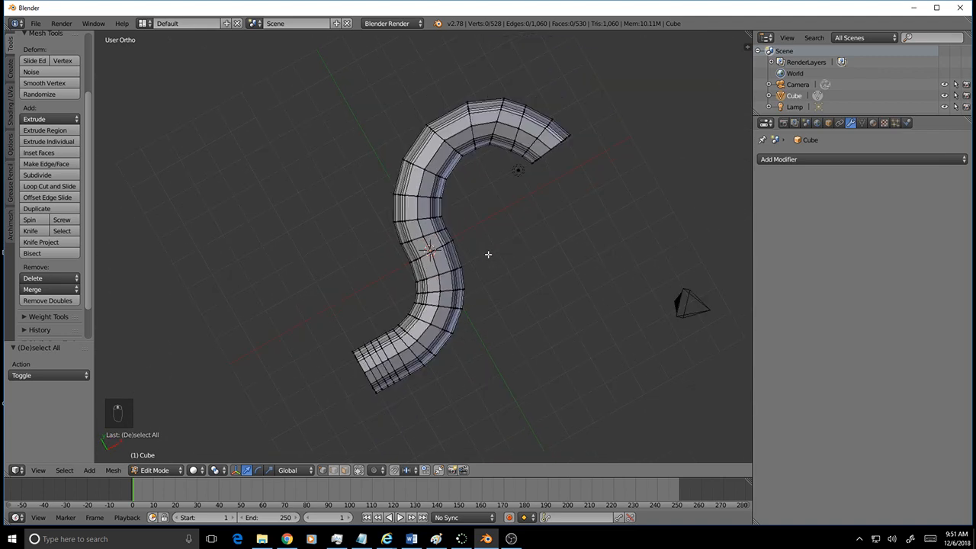
{"action": "key", "text": "a"}
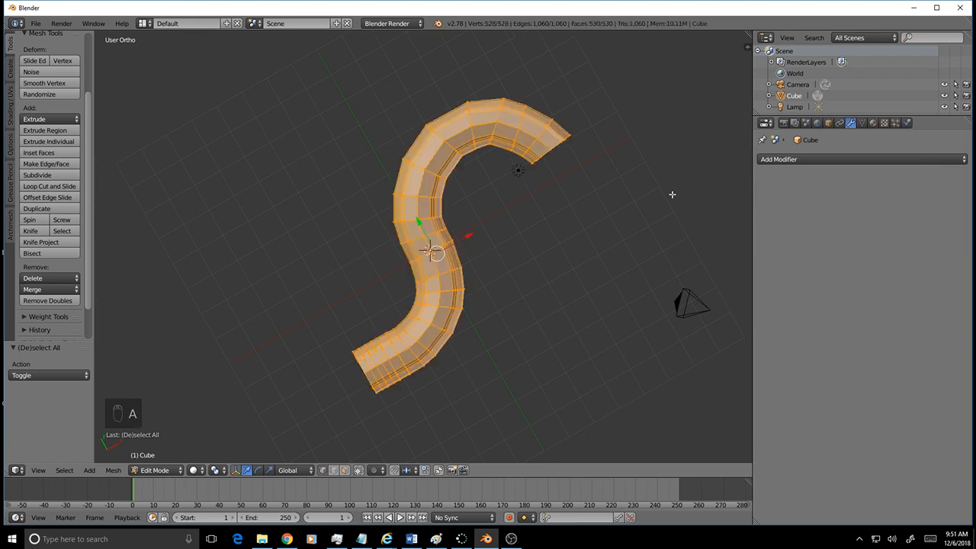
{"action": "key", "text": "w"}
{"action": "left_click", "coordinate": [566, 169]}
{"action": "key", "text": "w"}
{"action": "left_click", "coordinate": [593, 156]}
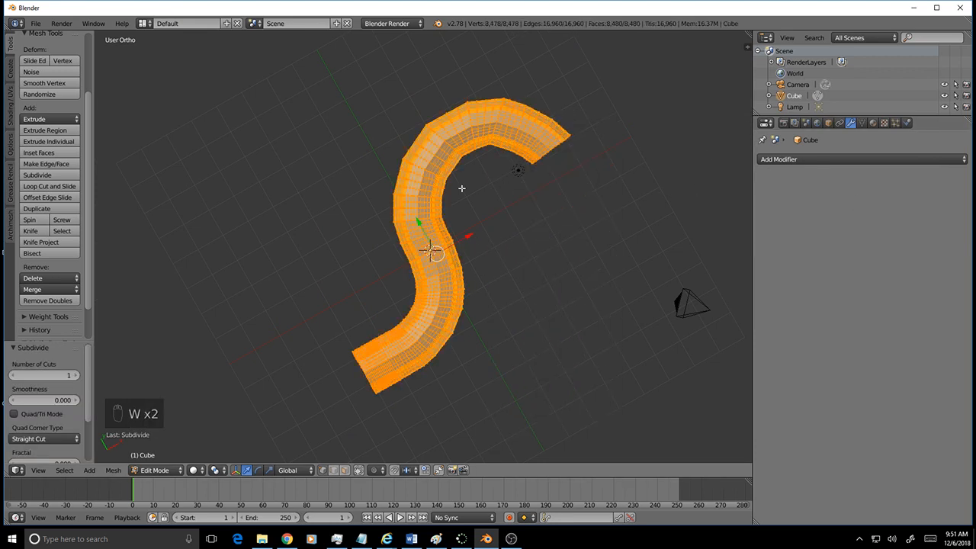
- Randomize the tunnel's vertices by 0.1 and switch to Object Mode to inspect the rocky surface
{"action": "left_click", "coordinate": [57, 93]}
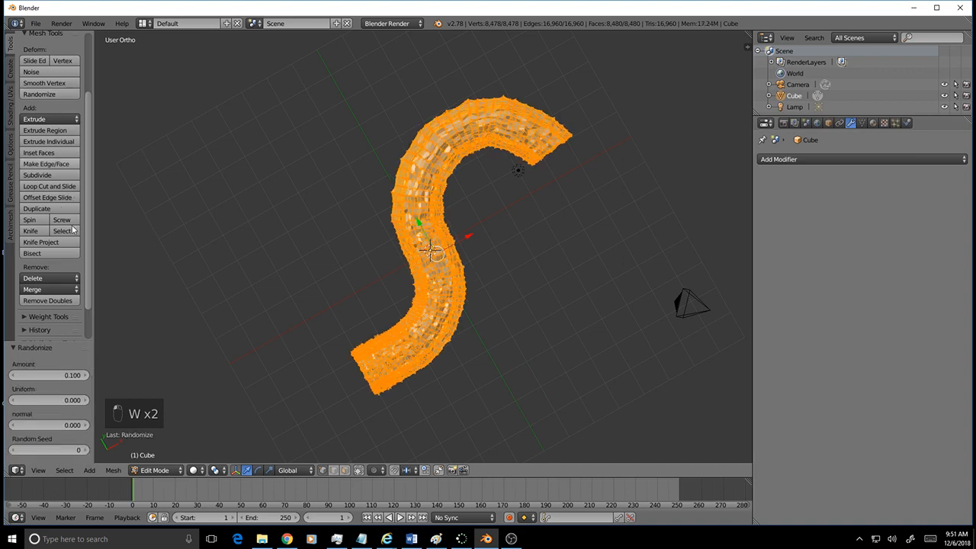
{"action": "middle_click_drag", "start_coordinate": [538, 200], "coordinate": [494, 209]}
{"action": "scroll", "coordinate": [495, 209], "scroll_direction": "up", "scroll_amount": 3}
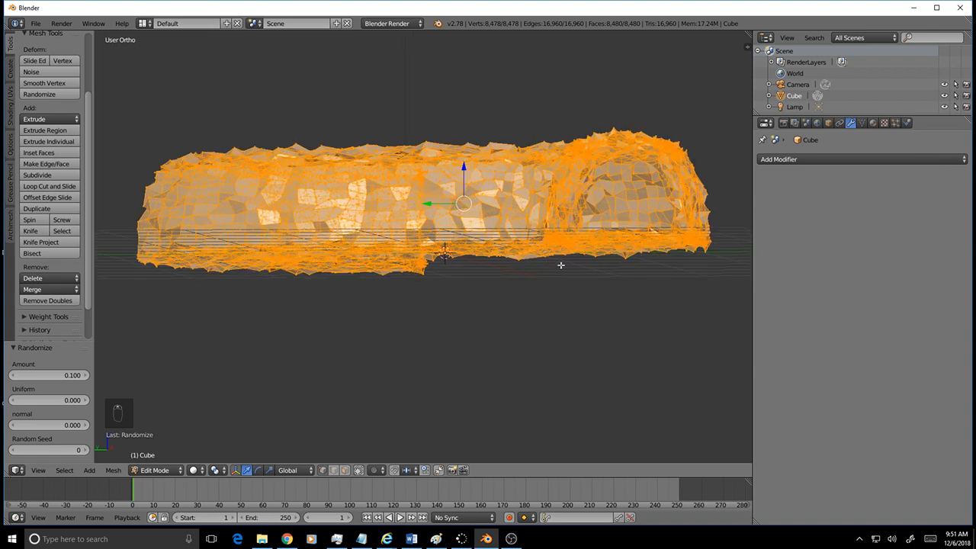
{"action": "key", "text": "Tab"}
{"action": "middle_click_drag", "start_coordinate": [615, 264], "coordinate": [738, 226]}
{"action": "scroll", "coordinate": [657, 215], "scroll_direction": "up", "scroll_amount": 4}
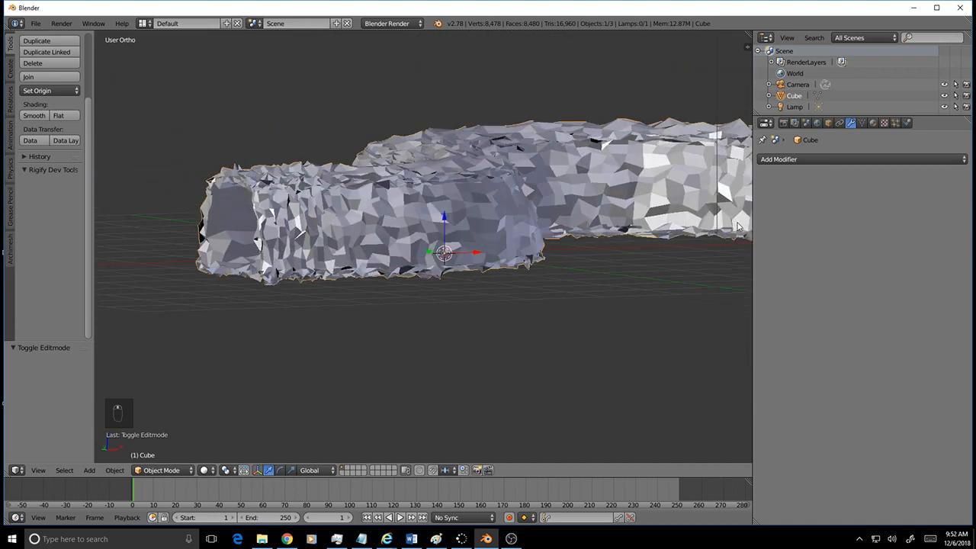
- Undo the tunnel edits back to the short arch segment and check its mesh in Edit Mode
{"action": "key", "text": "ctrl+z"}
{"action": "middle_click_drag", "start_coordinate": [596, 224], "coordinate": [503, 265]}
{"action": "key", "text": "Tab"}
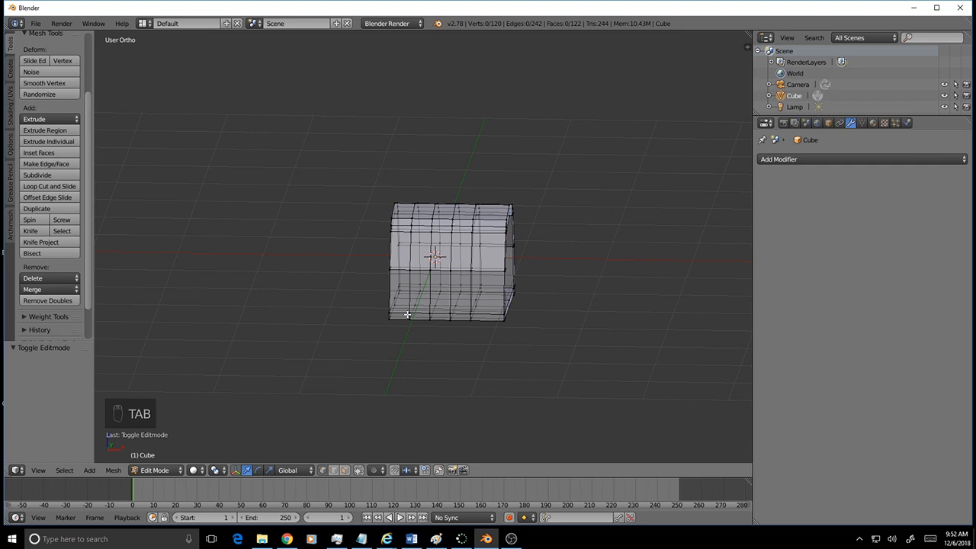
{"action": "key", "text": "ctrl+z"}
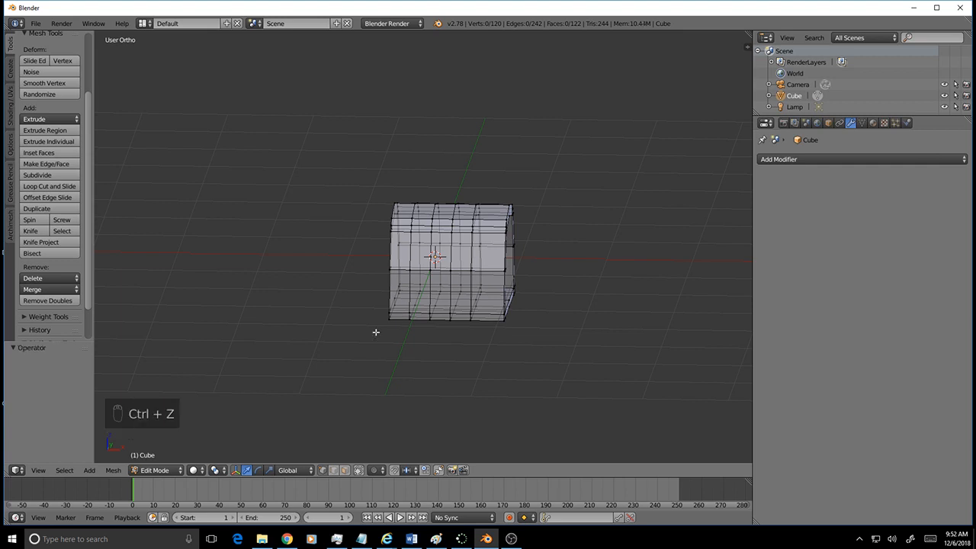
{"action": "key", "text": "ctrl+z"}
- Return the arch to Object Mode and undo its mirror and shaping back to the plain cube
{"action": "left_click", "coordinate": [156, 469]}
{"action": "left_click", "coordinate": [172, 458]}
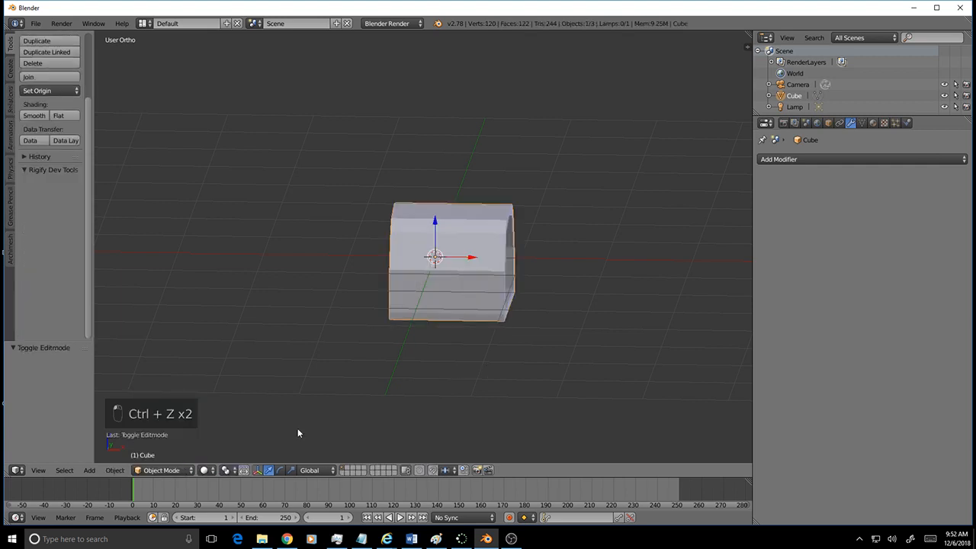
{"action": "left_click", "coordinate": [185, 471]}
{"action": "left_click", "coordinate": [177, 457]}
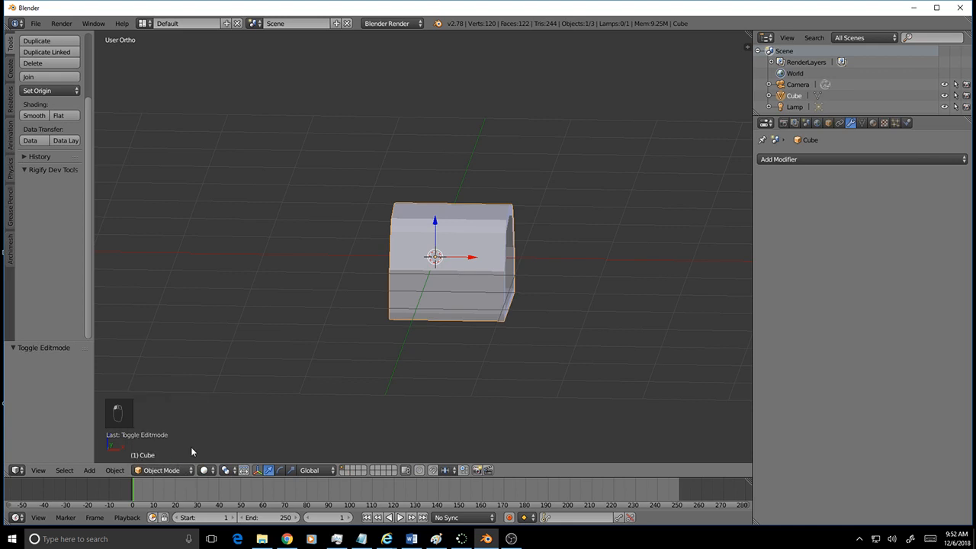
{"action": "key", "text": "ctrl+z"}
{"action": "key", "text": "ctrl+z"}
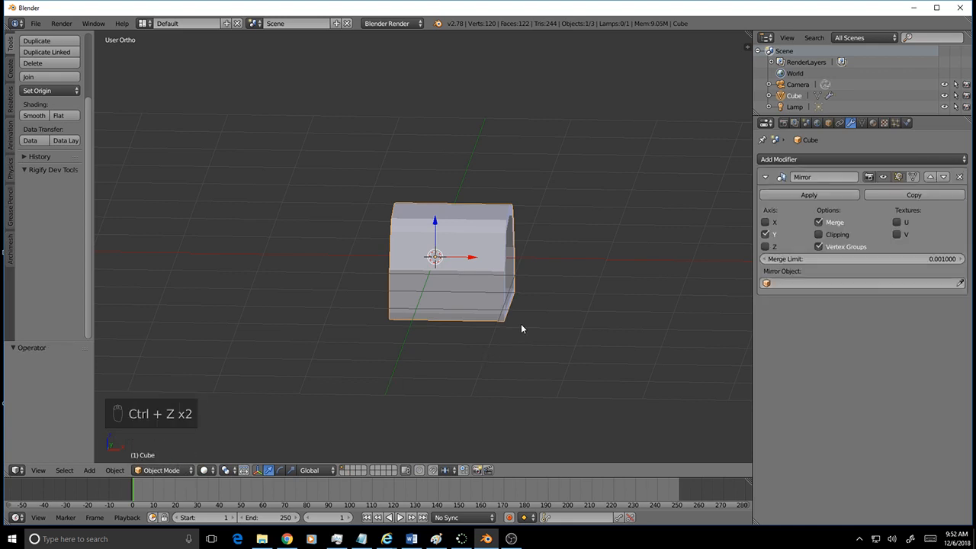
{"action": "key", "text": "ctrl+z"}
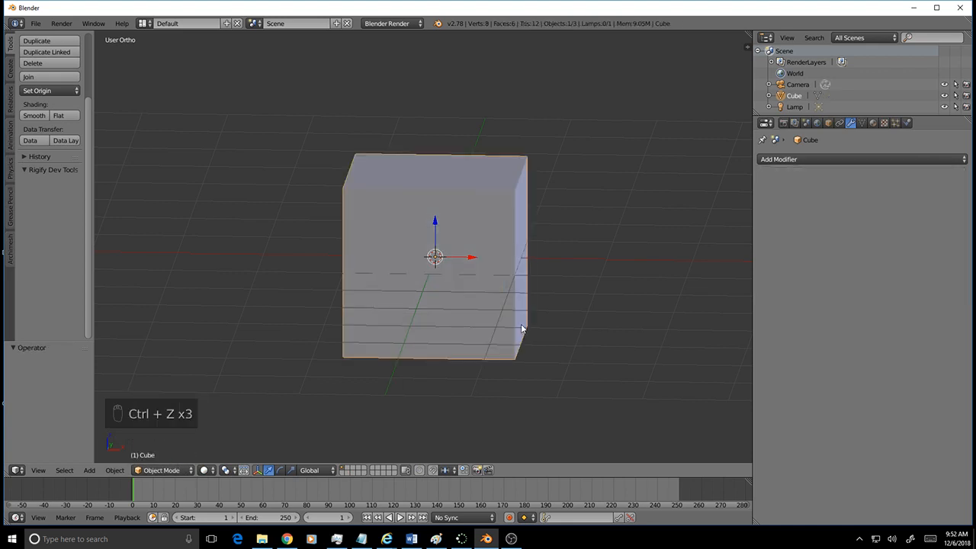
{"action": "middle_click_drag", "start_coordinate": [584, 311], "coordinate": [537, 307]}
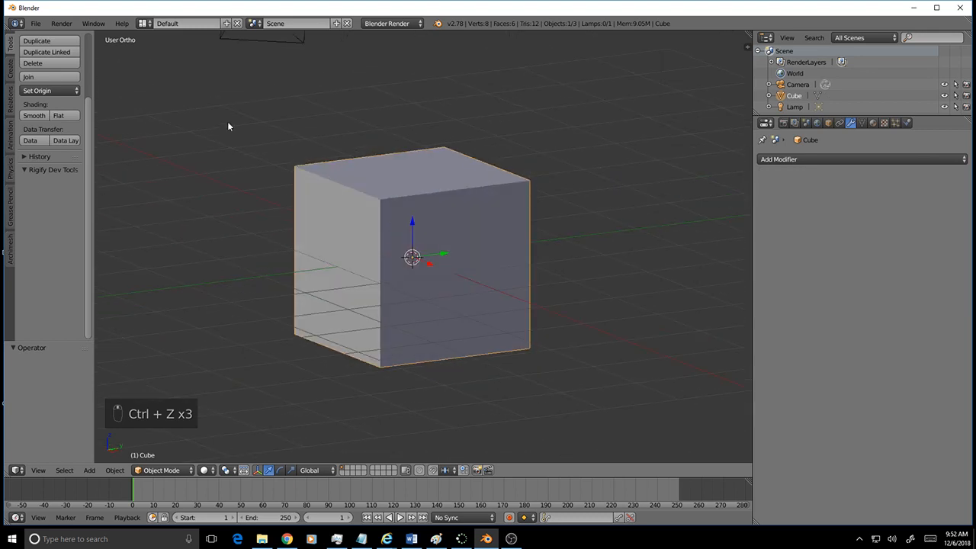
{"action": "left_click", "coordinate": [35, 24]}
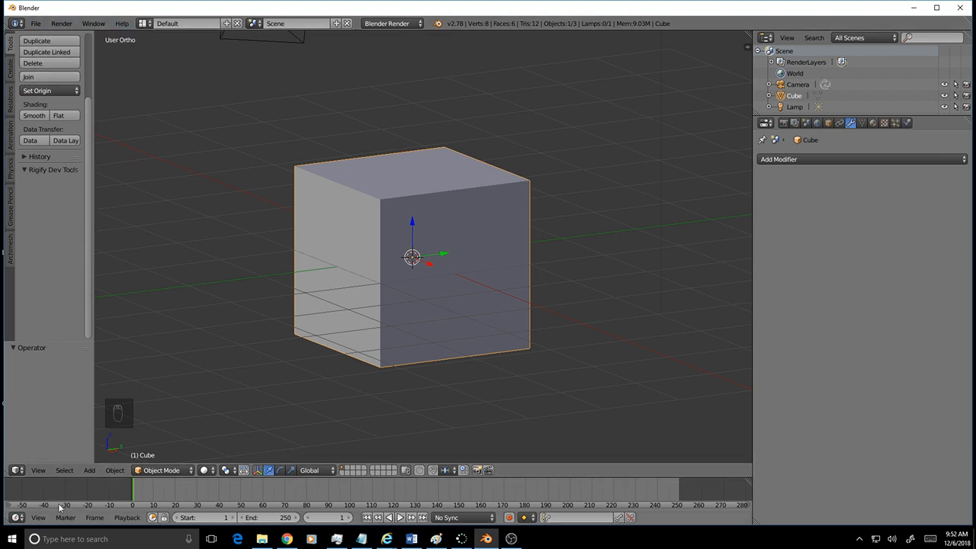
{"action": "left_click", "coordinate": [16, 23]}
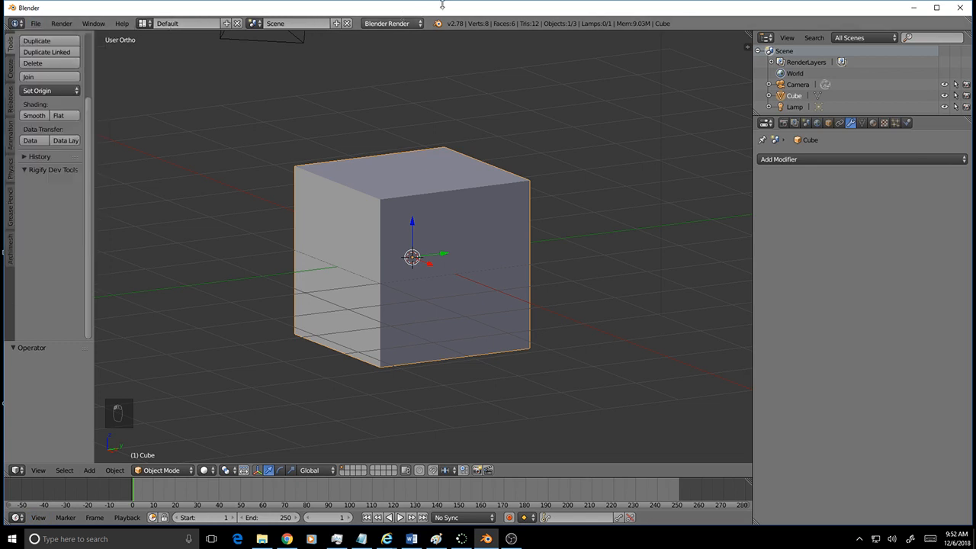
{"action": "middle_click_drag", "start_coordinate": [433, 217], "coordinate": [731, 230]}
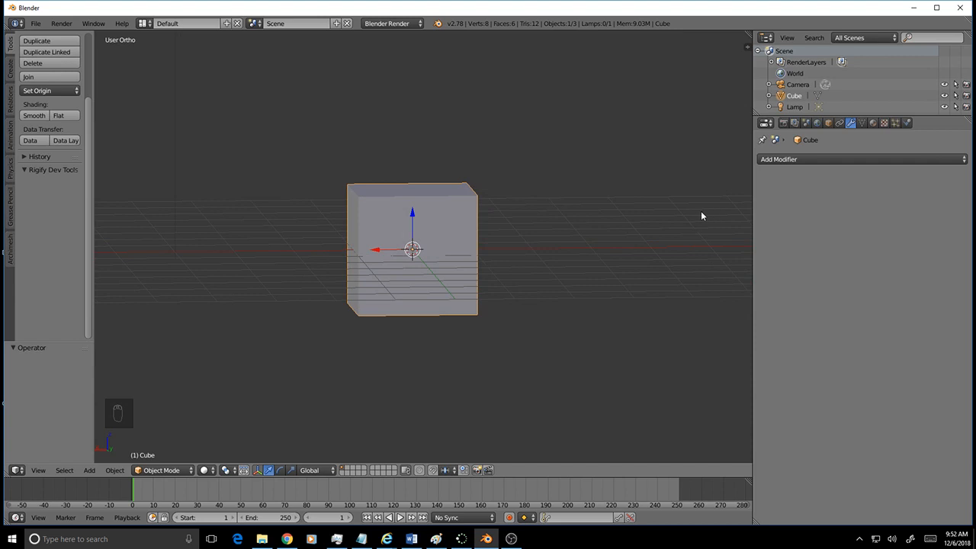
- Enter Edit Mode on the cube and subdivide the whole mesh twice
{"action": "key", "text": "Tab"}
{"action": "scroll", "coordinate": [465, 268], "scroll_direction": "up", "scroll_amount": 5}
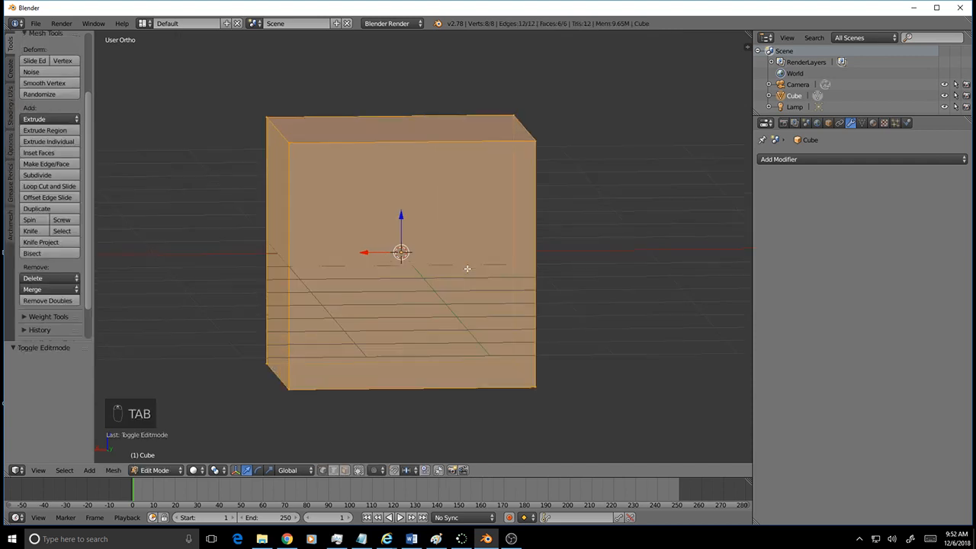
{"action": "scroll", "coordinate": [490, 268], "scroll_direction": "down", "scroll_amount": 2}
{"action": "mouse_move", "coordinate": [532, 301]}
{"action": "middle_mouse_down"}
{"action": "mouse_move", "coordinate": [525, 290]}
{"action": "mouse_move", "coordinate": [529, 298]}
{"action": "mouse_move", "coordinate": [577, 297]}
{"action": "mouse_move", "coordinate": [526, 295]}
{"action": "middle_mouse_up"}
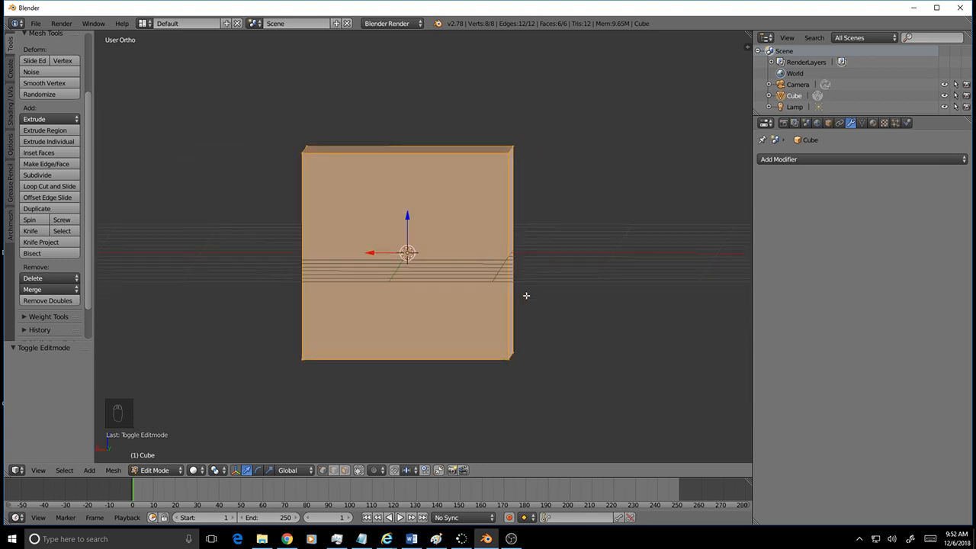
{"action": "key", "text": "w"}
{"action": "left_click", "coordinate": [534, 257]}
{"action": "key", "text": "w"}
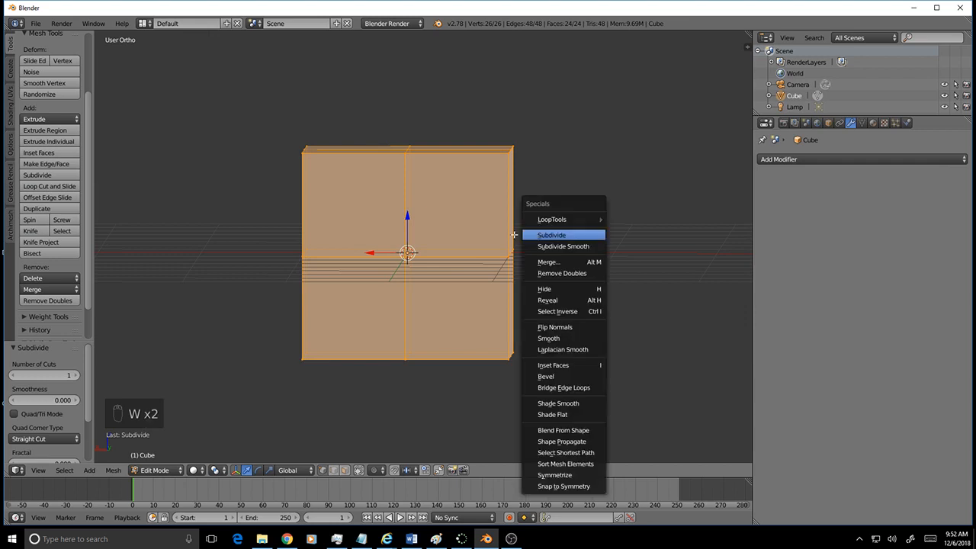
{"action": "left_click", "coordinate": [568, 233]}
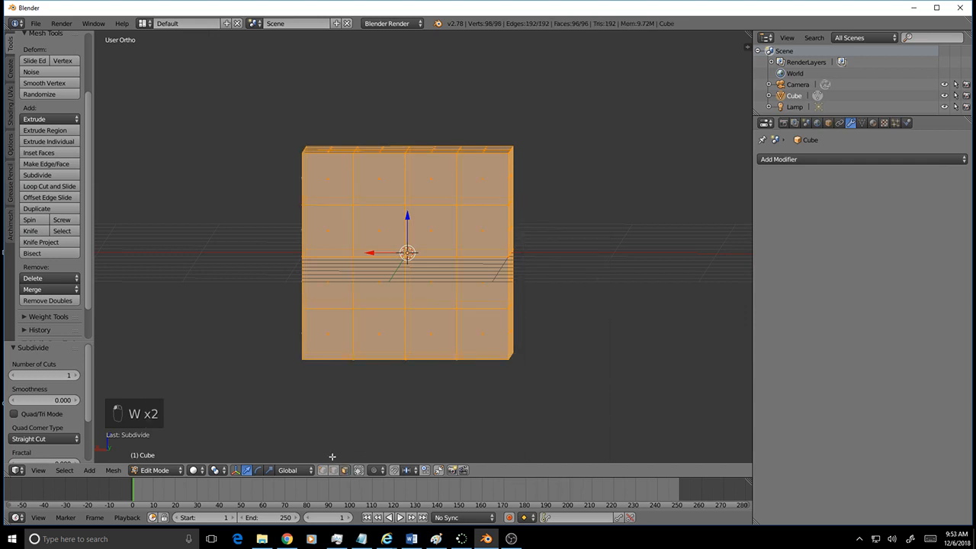
- Select the edges meeting at the centre of the cube's front face and delete them as edges to open a square hole
{"action": "right_click", "coordinate": [391, 254]}
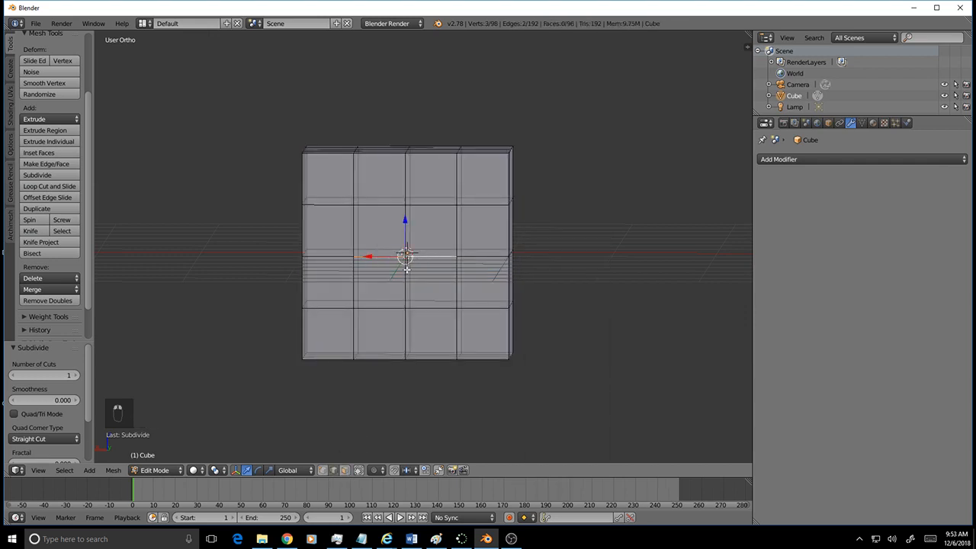
{"action": "right_click", "coordinate": [404, 297], "text": "shift"}
{"action": "key", "text": "Delete"}
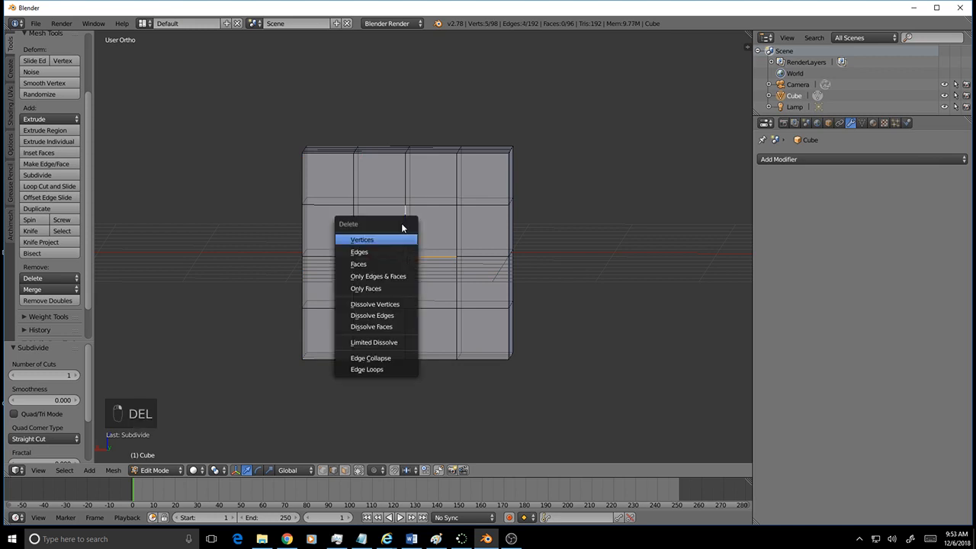
{"action": "left_click", "coordinate": [383, 251]}
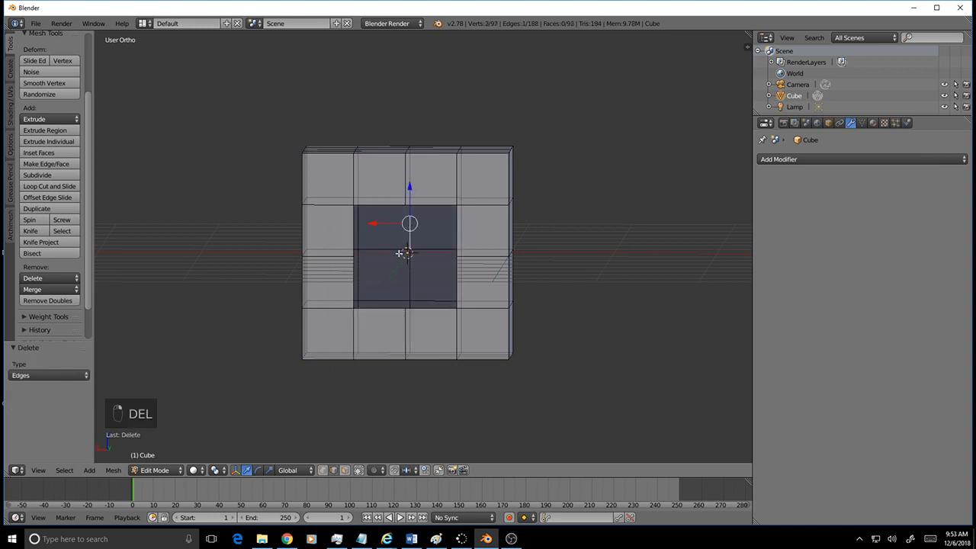
- Delete the central edges of the cube's far face so the opening runs all the way through
{"action": "right_click", "coordinate": [425, 253], "text": "shift"}
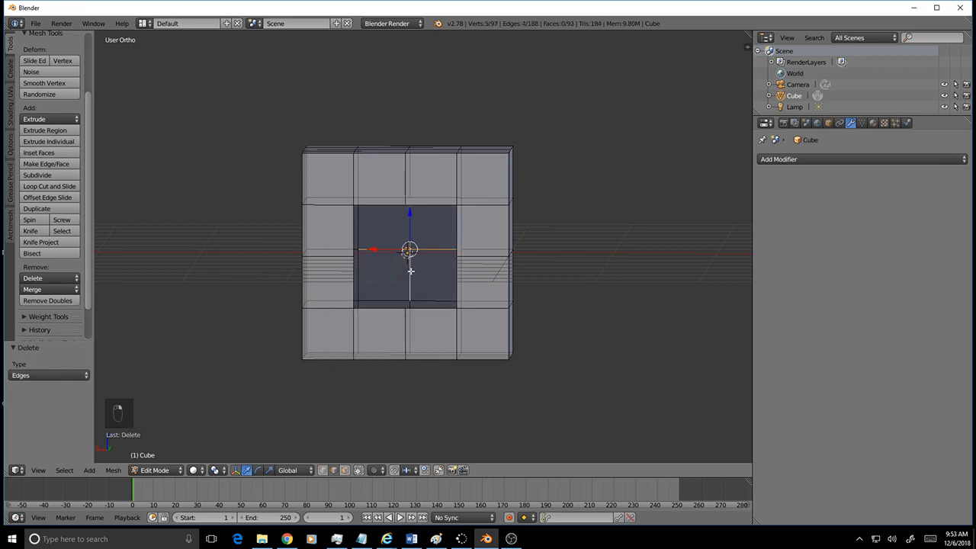
{"action": "key", "text": "Delete"}
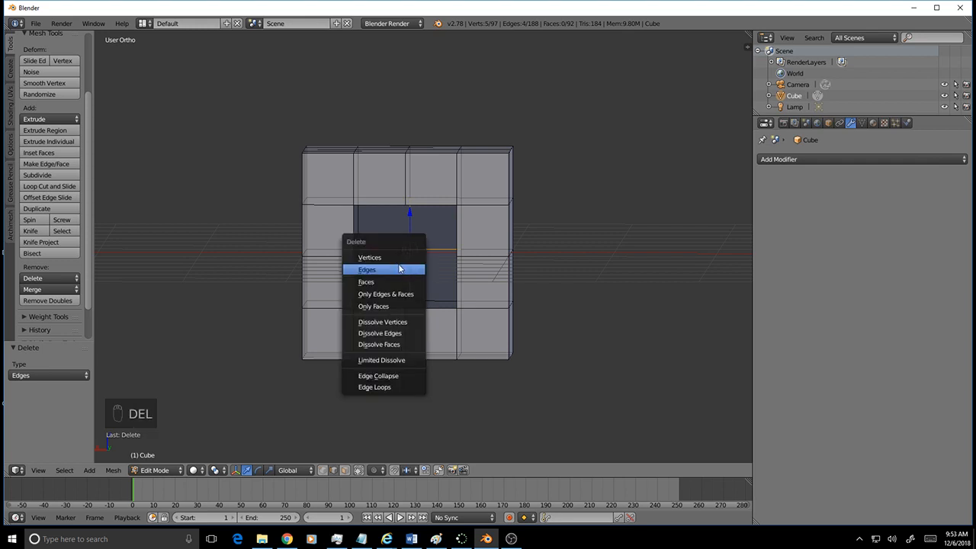
{"action": "left_click", "coordinate": [399, 269]}
{"action": "key", "text": "s"}
{"action": "key", "text": "v"}
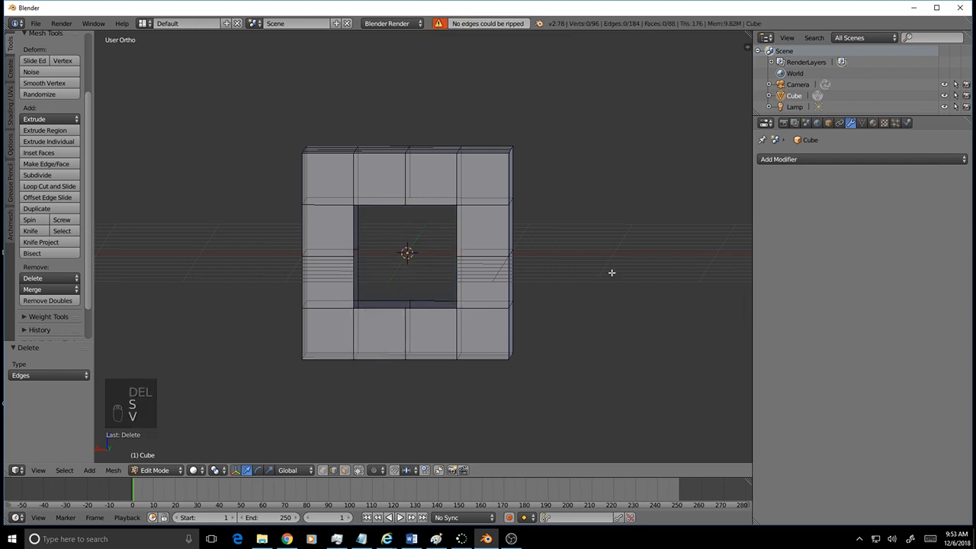
- In front orthographic view, circle-select the vertices around the opening's lower edge, move them 0.005 along Z and deselect everything
{"action": "key", "text": "KP_3"}
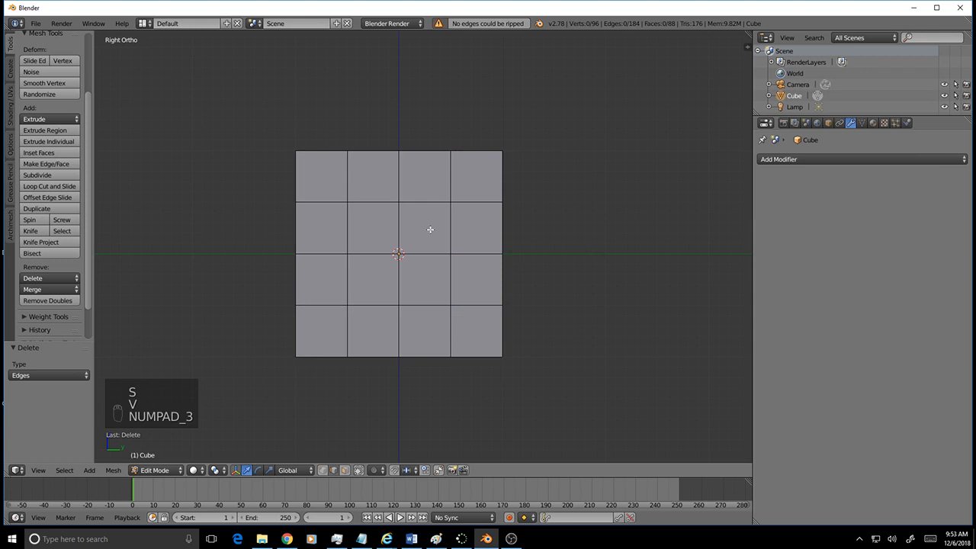
{"action": "key", "text": "KP_1"}
{"action": "key", "text": "a"}
{"action": "key", "text": "a"}
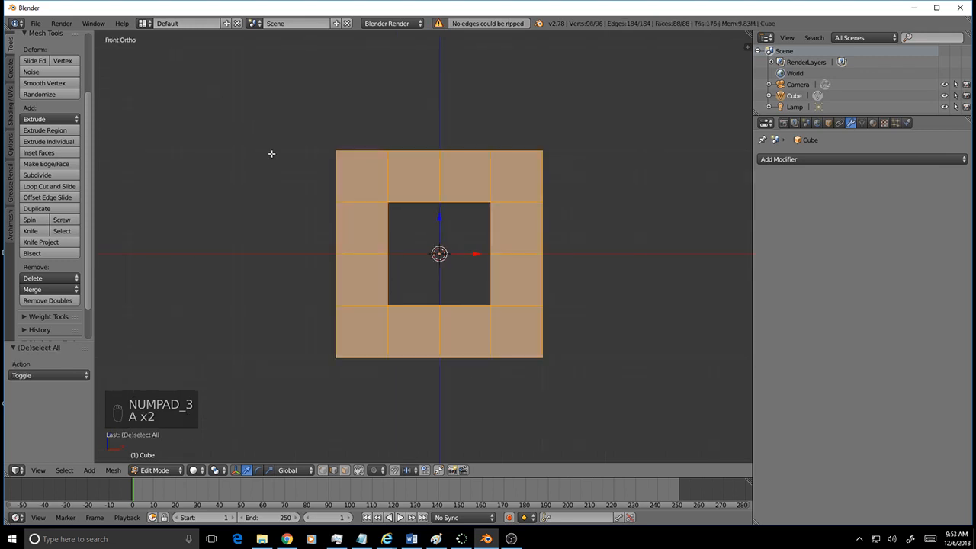
{"action": "key", "text": "a"}
{"action": "key", "text": "c"}
{"action": "scroll", "coordinate": [424, 328], "scroll_direction": "up", "scroll_amount": 10}
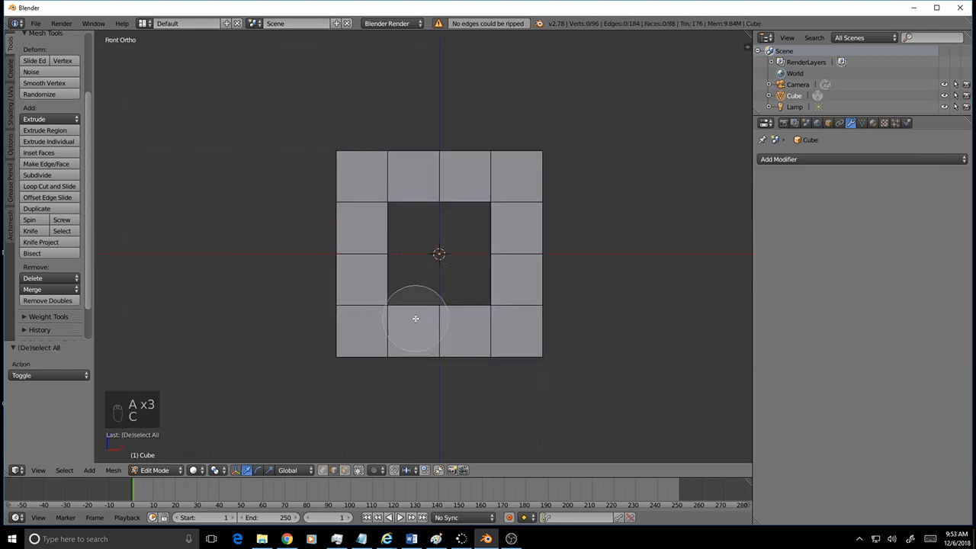
{"action": "right_click", "coordinate": [421, 303]}
{"action": "key", "text": "c"}
{"action": "scroll", "coordinate": [404, 313], "scroll_direction": "up", "scroll_amount": 8}
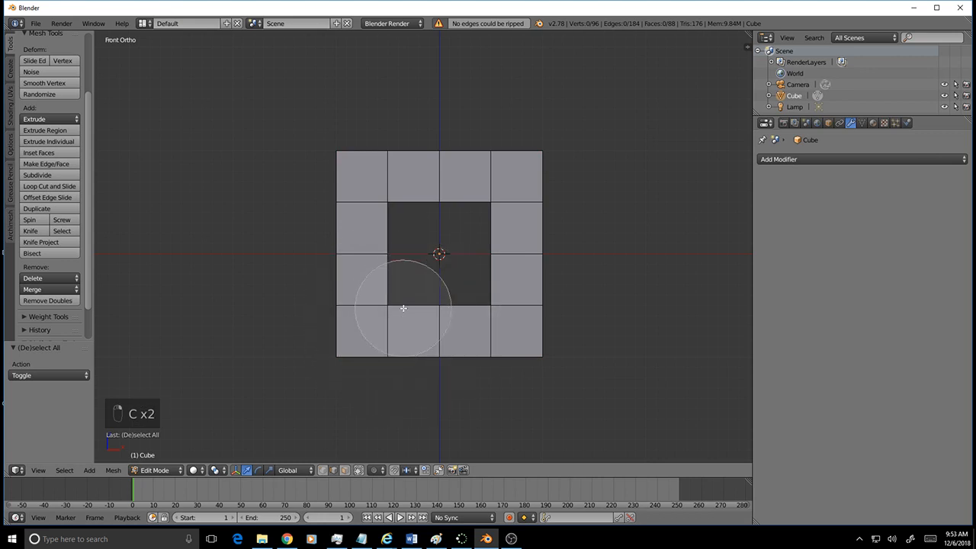
{"action": "left_click_drag", "start_coordinate": [405, 318], "coordinate": [503, 310]}
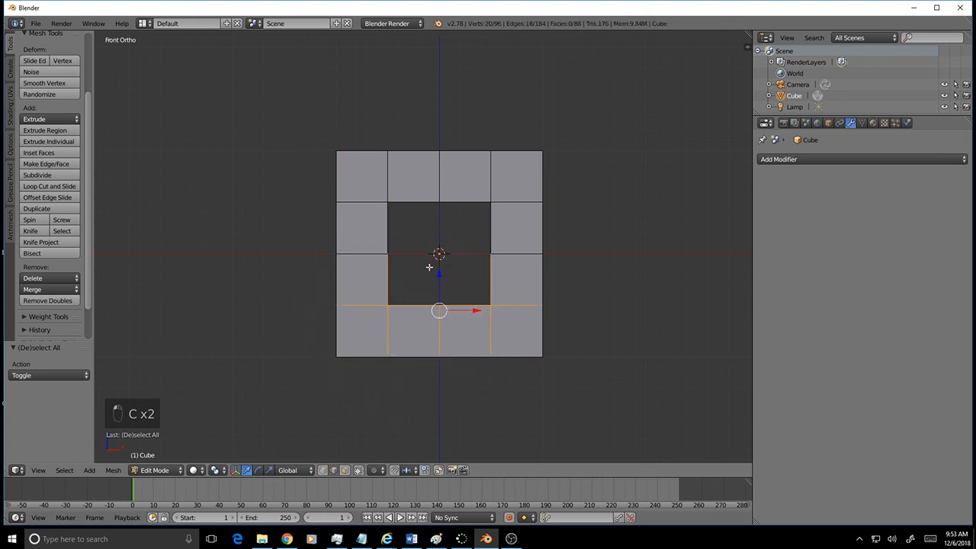
{"action": "key", "text": "g"}
{"action": "key", "text": "z"}
{"action": "left_click", "coordinate": [483, 289]}
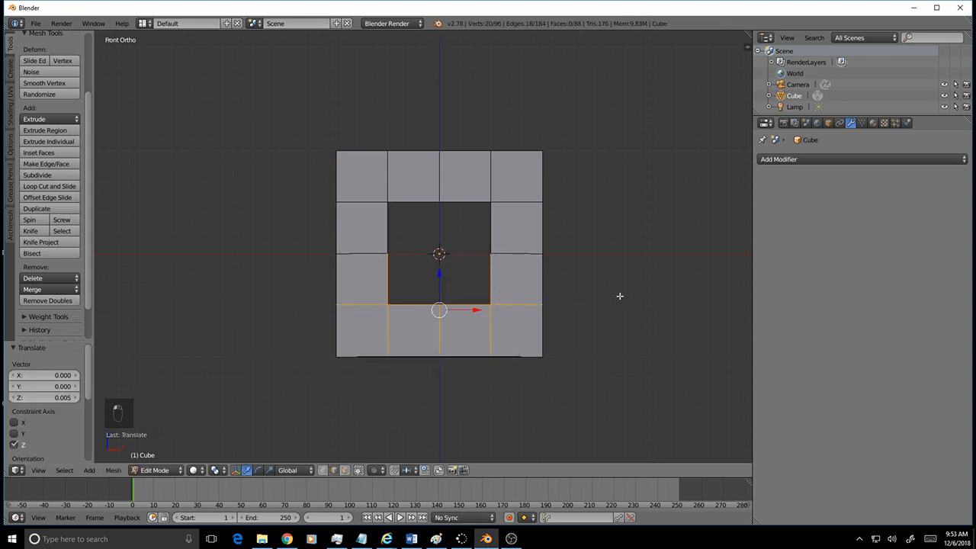
{"action": "key", "text": "a"}
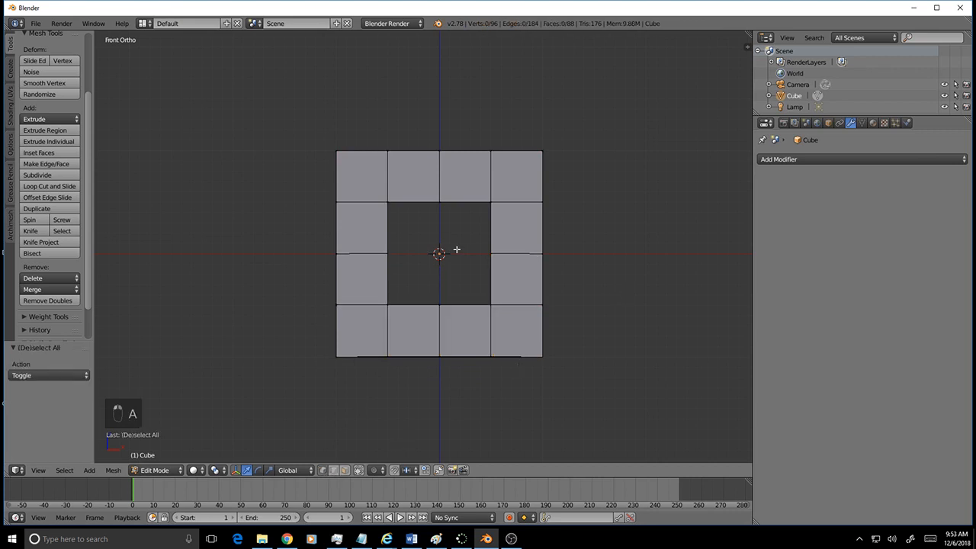
- Circle-select only the vertices on the opening's lower edge and move them down along Z to thin the floor
{"action": "key", "text": "c"}
{"action": "left_click_drag", "start_coordinate": [387, 316], "coordinate": [481, 314]}
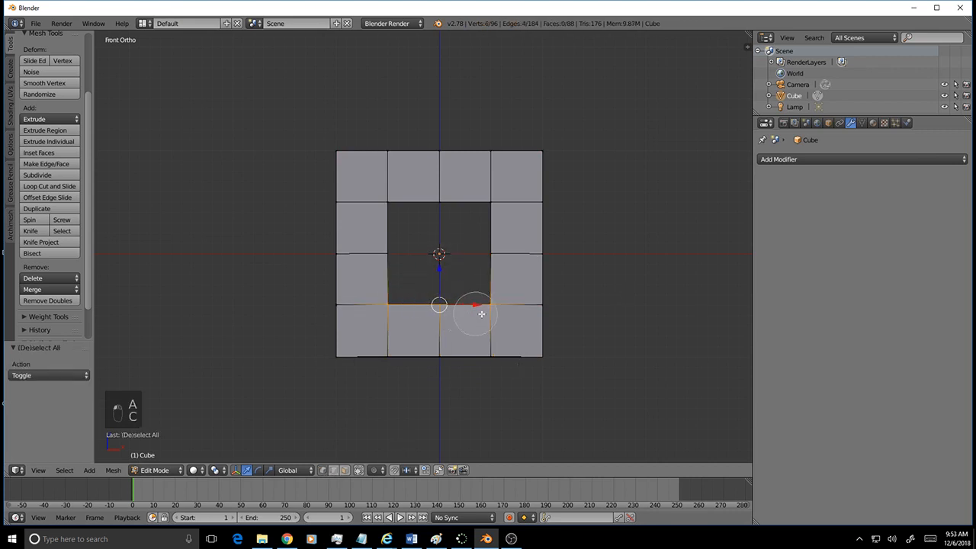
{"action": "key", "text": "g"}
{"action": "key", "text": "z"}
{"action": "left_click", "coordinate": [442, 301]}
{"action": "key", "text": "a"}
- Lower the outer vertices on both sides of the frame along Z to line up with the opening's lower edge
{"action": "key", "text": "c"}
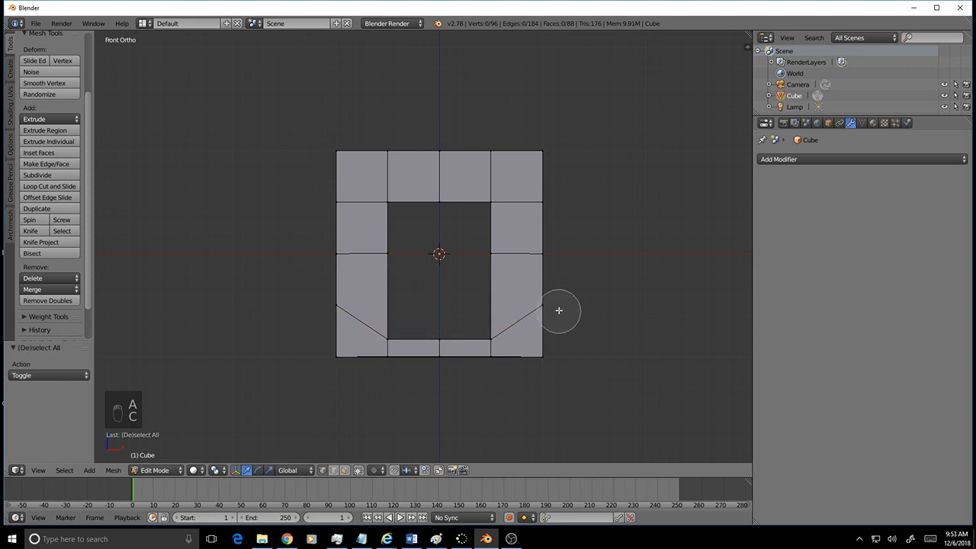
{"action": "left_click", "coordinate": [559, 311]}
{"action": "right_click", "coordinate": [558, 310]}
{"action": "left_click_drag", "start_coordinate": [543, 270], "coordinate": [547, 307]}
{"action": "key", "text": "a"}
{"action": "key", "text": "c"}
{"action": "left_click", "coordinate": [327, 304]}
{"action": "right_click", "coordinate": [327, 305]}
{"action": "left_click_drag", "start_coordinate": [336, 272], "coordinate": [340, 303]}
{"action": "key", "text": "a"}
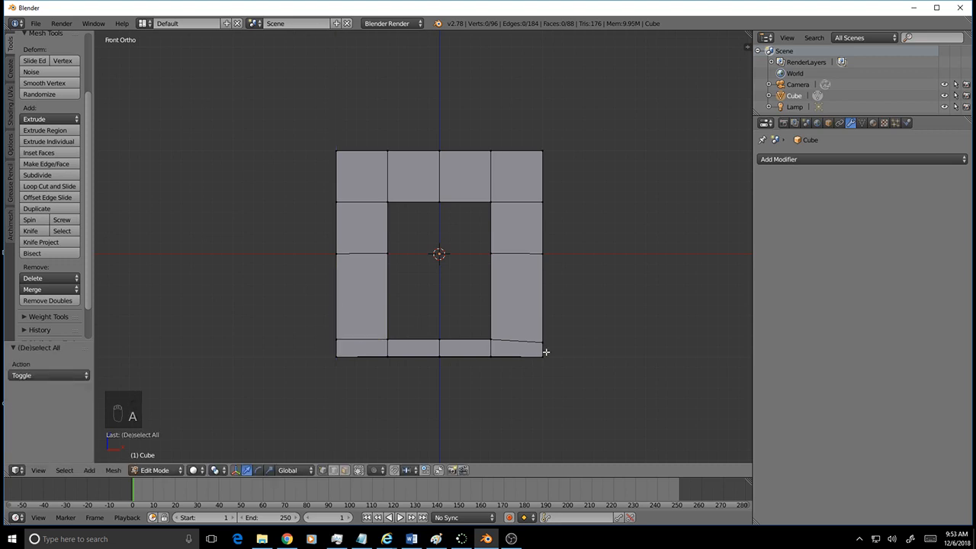
- Nudge the lowered vertex on the frame's right outer side up about 0.02 along Z toward the floor line
{"action": "key", "text": "c"}
{"action": "left_click", "coordinate": [552, 334]}
{"action": "right_click", "coordinate": [552, 327]}
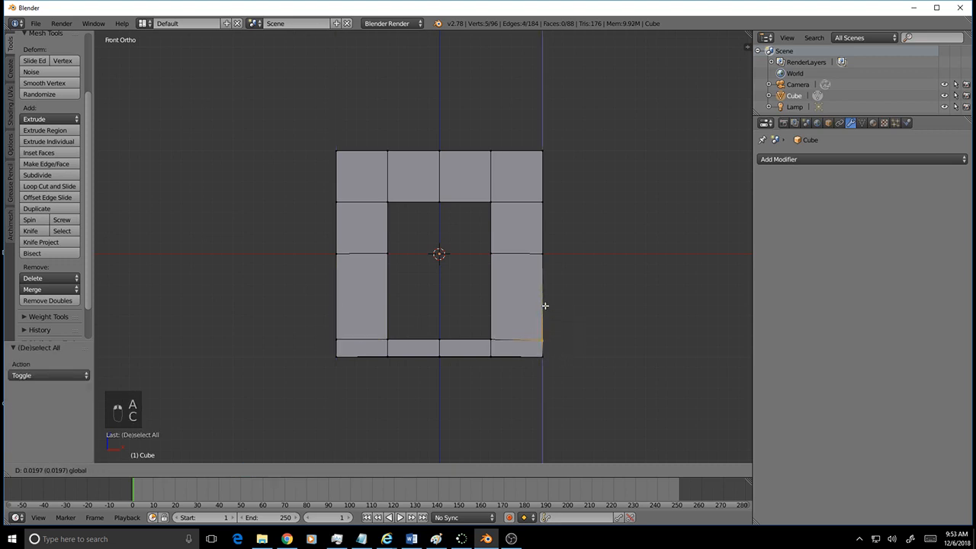
- Select the frame's entire right outer column of vertices and move it inward about 0.3 along X to thin that wall
{"action": "key", "text": "c"}
{"action": "left_click_drag", "start_coordinate": [552, 141], "coordinate": [554, 385]}
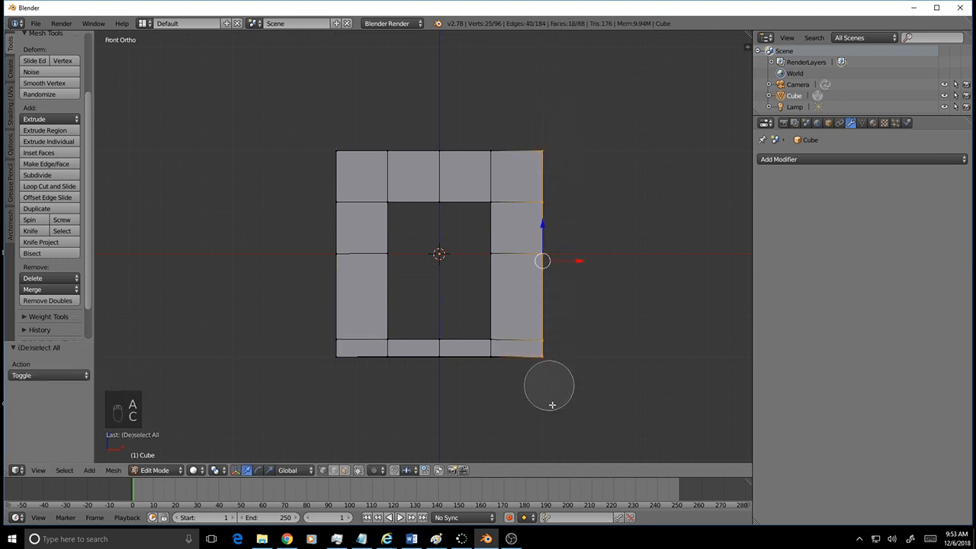
{"action": "right_click", "coordinate": [583, 276]}
{"action": "key", "text": "g"}
{"action": "key", "text": "x"}
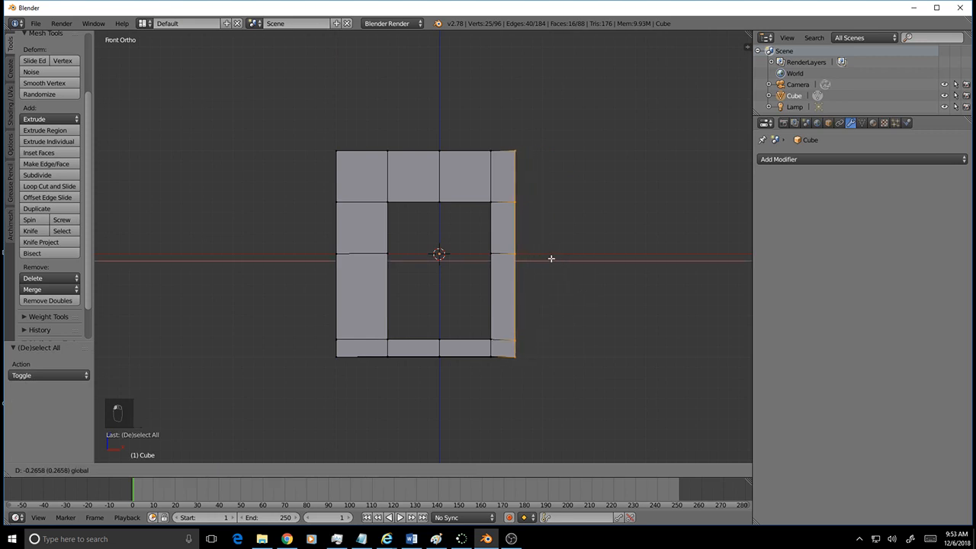
{"action": "left_click", "coordinate": [549, 257]}
{"action": "key", "text": "a"}
- Select the frame's topmost row of vertices and lower it along Z to thin the ceiling
{"action": "key", "text": "c"}
{"action": "left_click_drag", "start_coordinate": [521, 150], "coordinate": [317, 142]}
{"action": "right_click", "coordinate": [317, 141]}
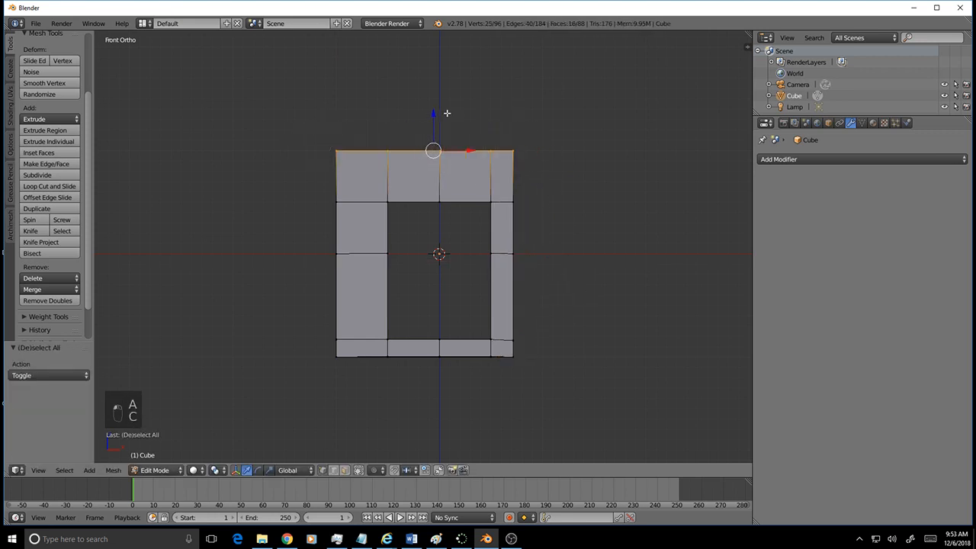
{"action": "left_click_drag", "start_coordinate": [434, 116], "coordinate": [435, 149]}
{"action": "key", "text": "a"}
- Move the vertices around the frame's upper-right outer corner inward 0.059 along X, and lower them along Z
{"action": "key", "text": "c"}
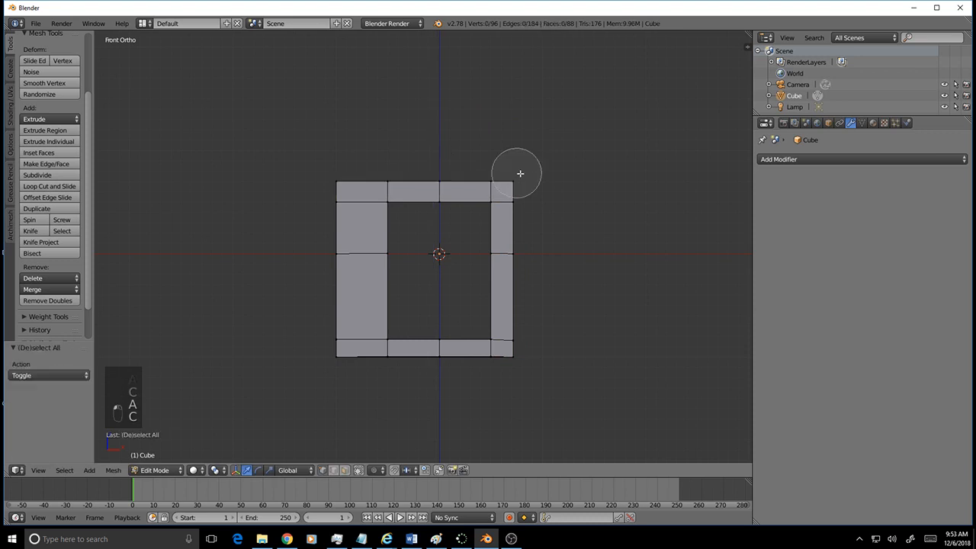
{"action": "left_click", "coordinate": [518, 174]}
{"action": "right_click", "coordinate": [521, 174]}
{"action": "key", "text": "c"}
{"action": "mouse_move", "coordinate": [500, 165]}
{"action": "left_mouse_down"}
{"action": "mouse_move", "coordinate": [510, 163]}
{"action": "mouse_move", "coordinate": [533, 199]}
{"action": "mouse_move", "coordinate": [528, 187]}
{"action": "left_mouse_up"}
{"action": "right_click", "coordinate": [533, 197]}
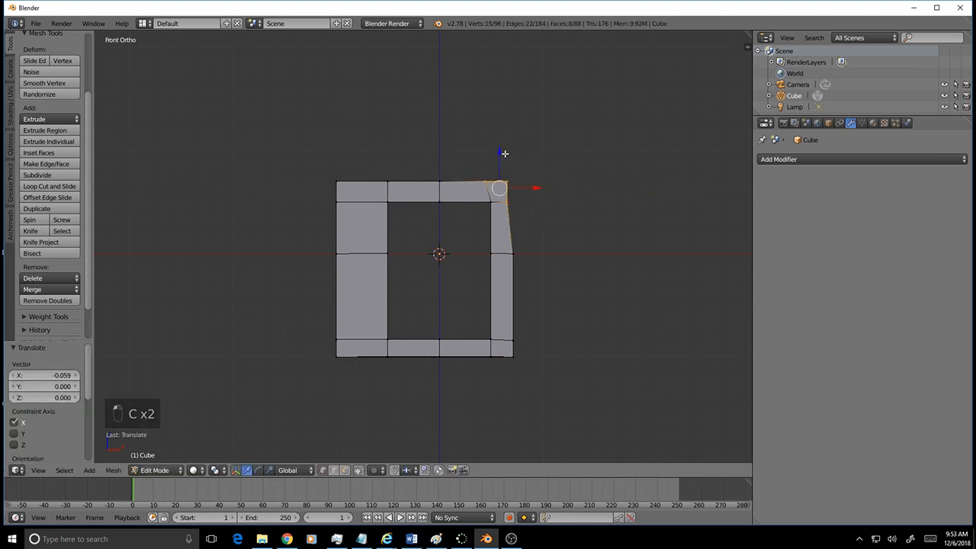
{"action": "left_click_drag", "start_coordinate": [503, 154], "coordinate": [535, 198]}
{"action": "key", "text": "a"}
- Move the outermost vertex of the upper-right corner inward and down to round the corner
{"action": "key", "text": "c"}
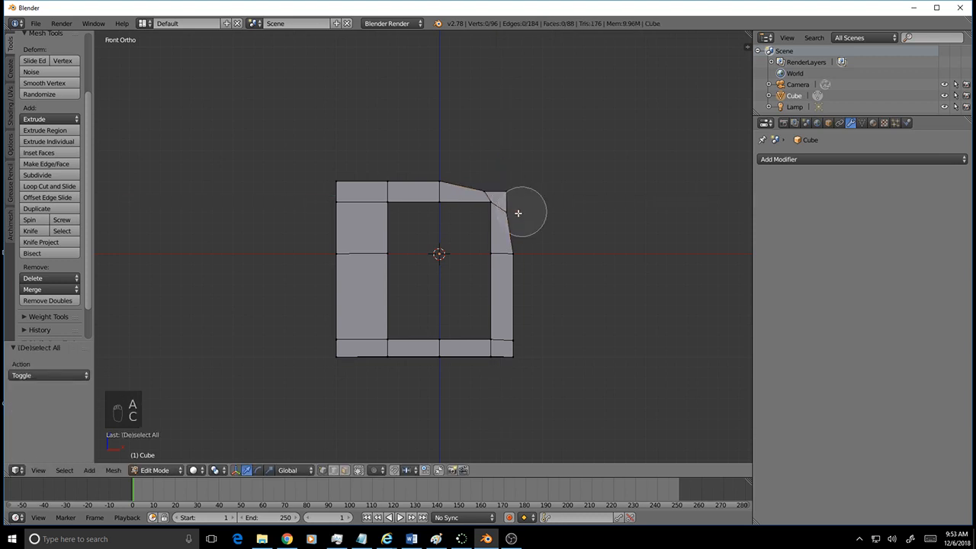
{"action": "left_click", "coordinate": [523, 178]}
{"action": "right_click", "coordinate": [524, 177]}
{"action": "key", "text": "g"}
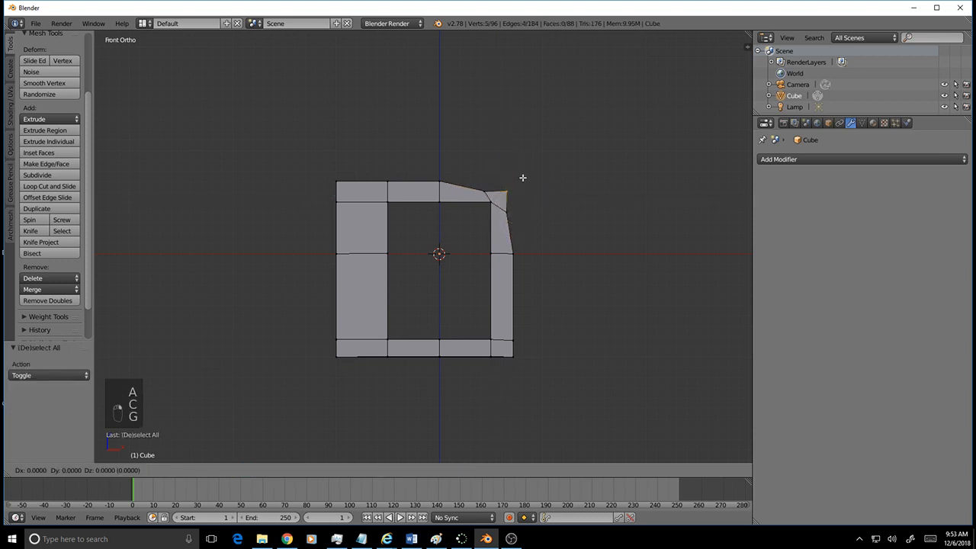
{"action": "left_click", "coordinate": [515, 183]}
{"action": "key", "text": "a"}
- Move the opening's upper-right inner corner vertices by -0.049 along X and -0.064 along Z to follow the rounded corner
{"action": "key", "text": "c"}
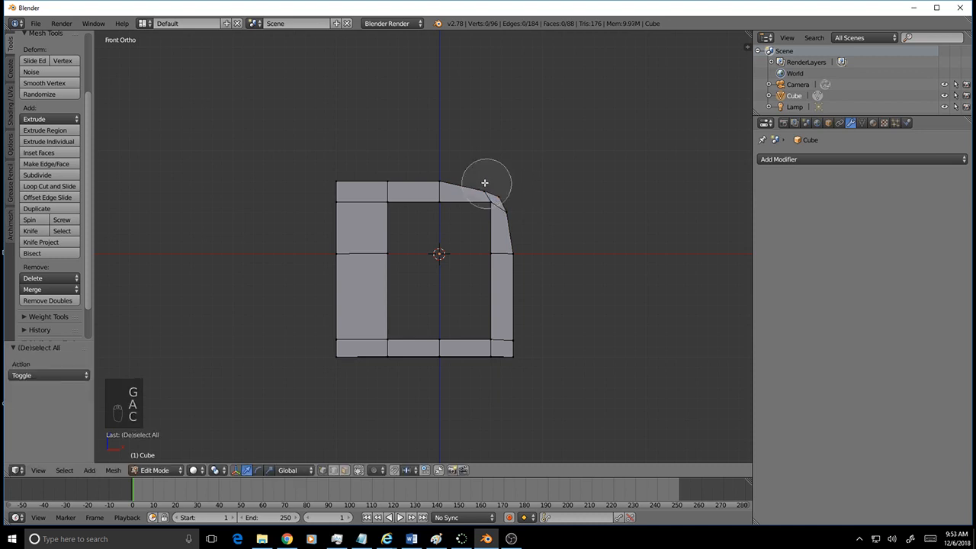
{"action": "left_click", "coordinate": [481, 173]}
{"action": "right_click", "coordinate": [479, 172]}
{"action": "key", "text": "a"}
{"action": "key", "text": "c"}
{"action": "left_click", "coordinate": [479, 220]}
{"action": "right_click", "coordinate": [479, 220]}
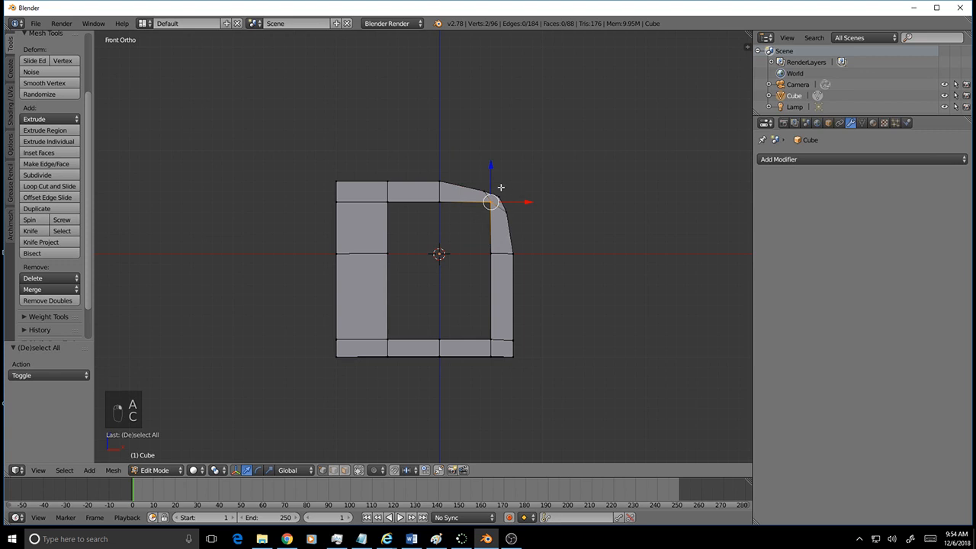
{"action": "key", "text": "g"}
{"action": "left_click", "coordinate": [496, 192]}
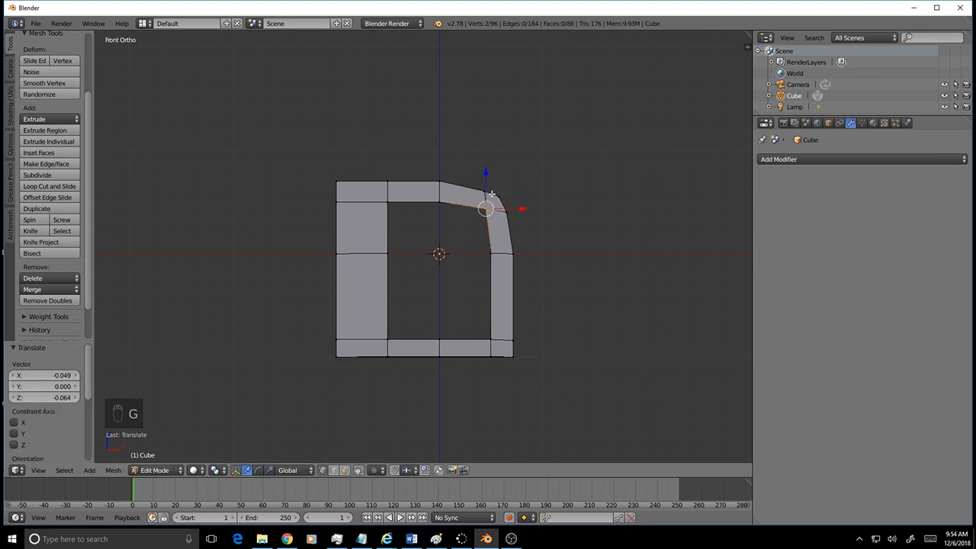
- Select the frame's left half with circle select and delete its vertices, leaving only the half right of the centre line
{"action": "key", "text": "a"}
{"action": "key", "text": "c"}
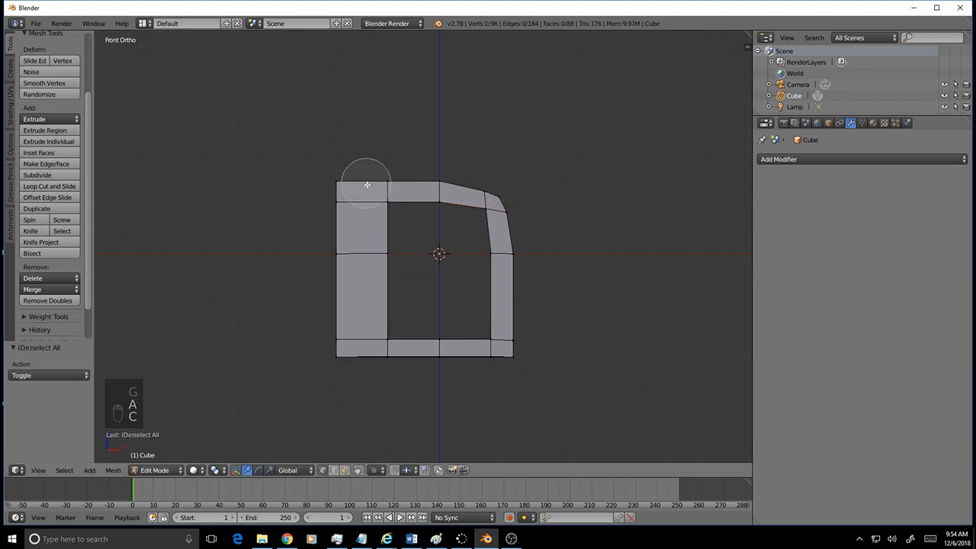
{"action": "mouse_move", "coordinate": [355, 200]}
{"action": "left_mouse_down"}
{"action": "mouse_move", "coordinate": [323, 220]}
{"action": "mouse_move", "coordinate": [394, 338]}
{"action": "mouse_move", "coordinate": [341, 346]}
{"action": "mouse_move", "coordinate": [363, 359]}
{"action": "left_mouse_up"}
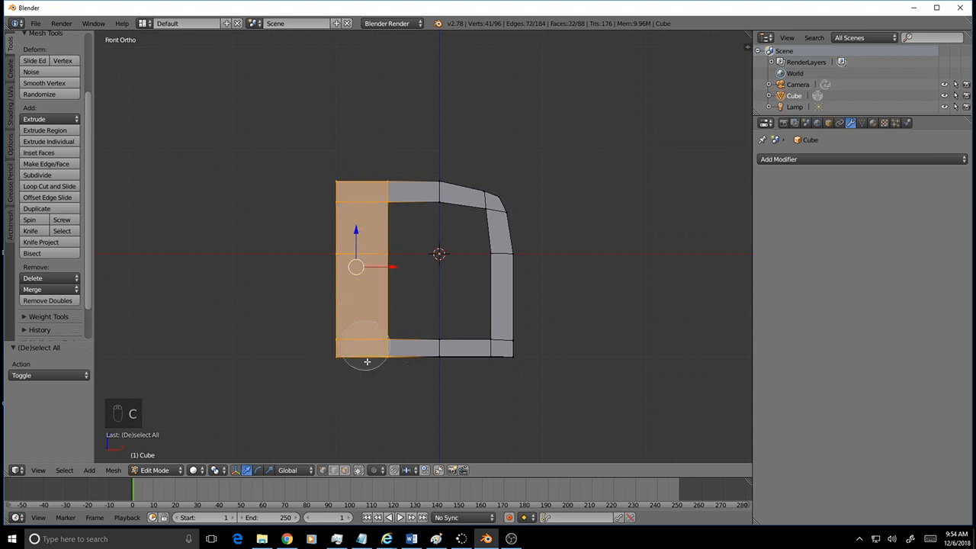
{"action": "right_click", "coordinate": [312, 363]}
{"action": "key", "text": "Delete"}
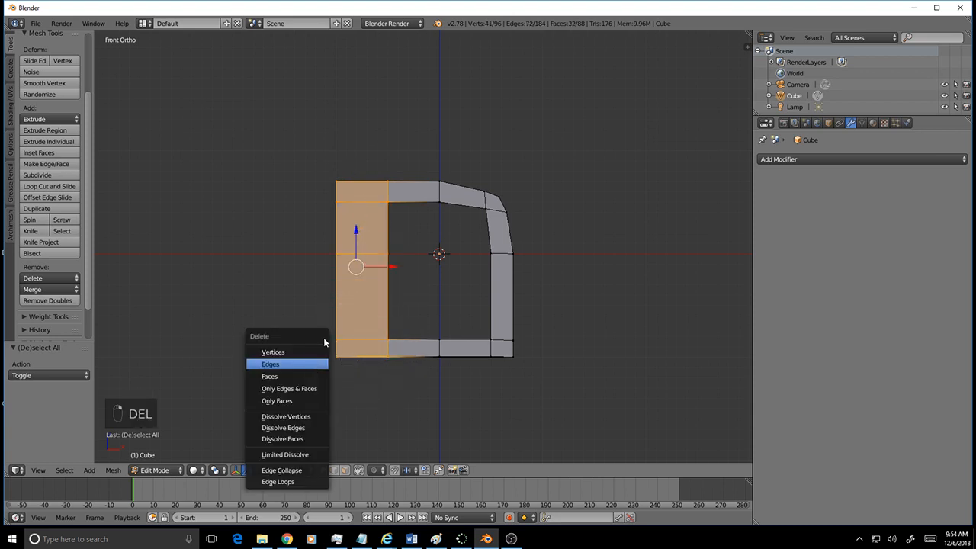
{"action": "left_click", "coordinate": [293, 351]}
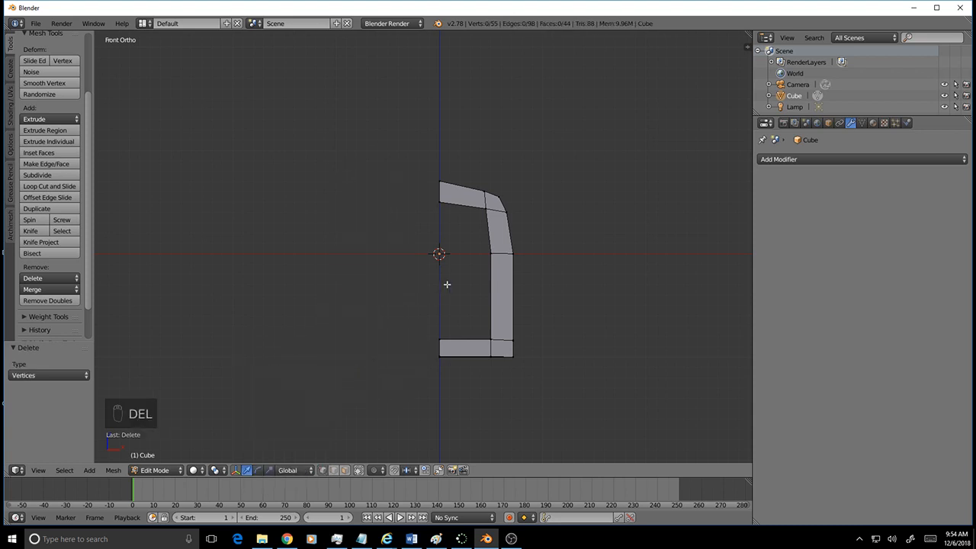
- Select the four corner vertices of the opening's ceiling and fill them with a single face
{"action": "middle_click_drag", "start_coordinate": [446, 284], "coordinate": [551, 217]}
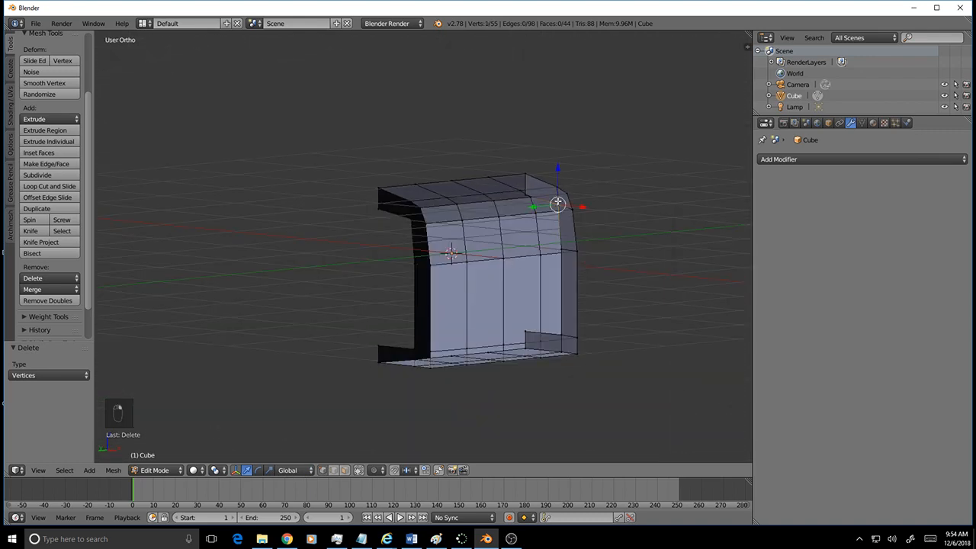
{"action": "mouse_move", "coordinate": [405, 218]}
{"action": "middle_mouse_down"}
{"action": "mouse_move", "coordinate": [412, 245]}
{"action": "mouse_move", "coordinate": [395, 234]}
{"action": "mouse_move", "coordinate": [421, 226]}
{"action": "middle_mouse_up"}
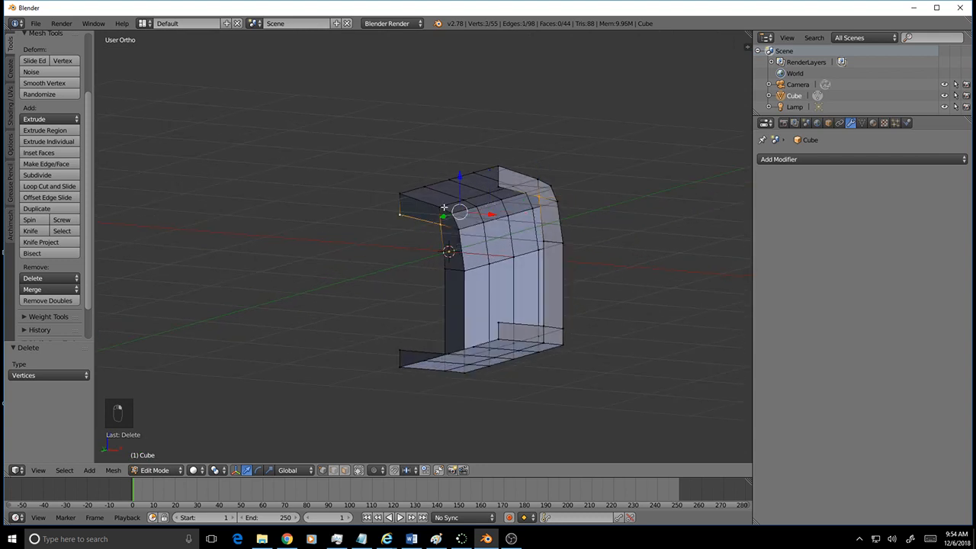
{"action": "right_click", "coordinate": [497, 187], "text": "shift"}
{"action": "middle_click_drag", "start_coordinate": [499, 190], "coordinate": [532, 193]}
{"action": "key", "text": "f"}
{"action": "middle_click_drag", "start_coordinate": [572, 218], "coordinate": [567, 234]}
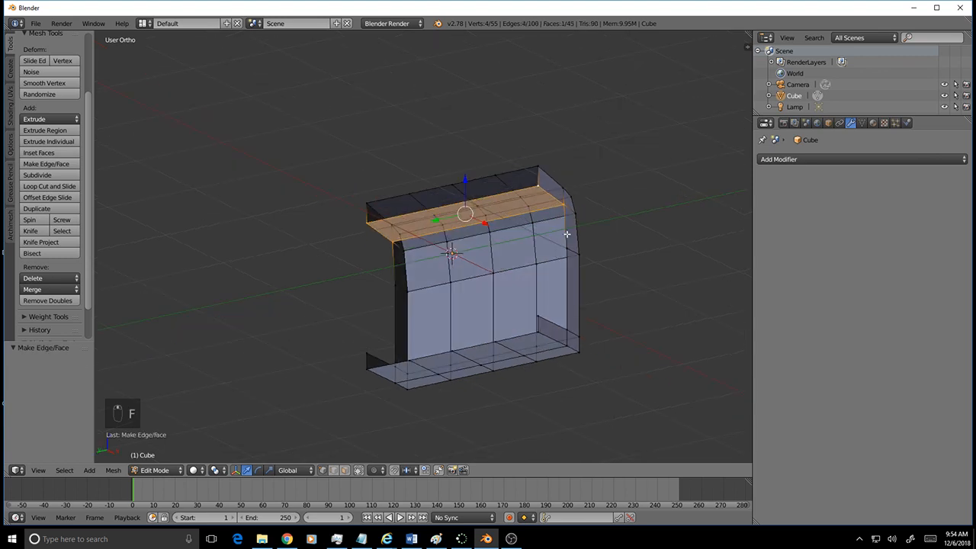
- Fill the upper part of the inner side wall with a face between its four corner vertices
{"action": "right_click", "coordinate": [566, 247]}
{"action": "right_click", "coordinate": [564, 205], "text": "shift"}
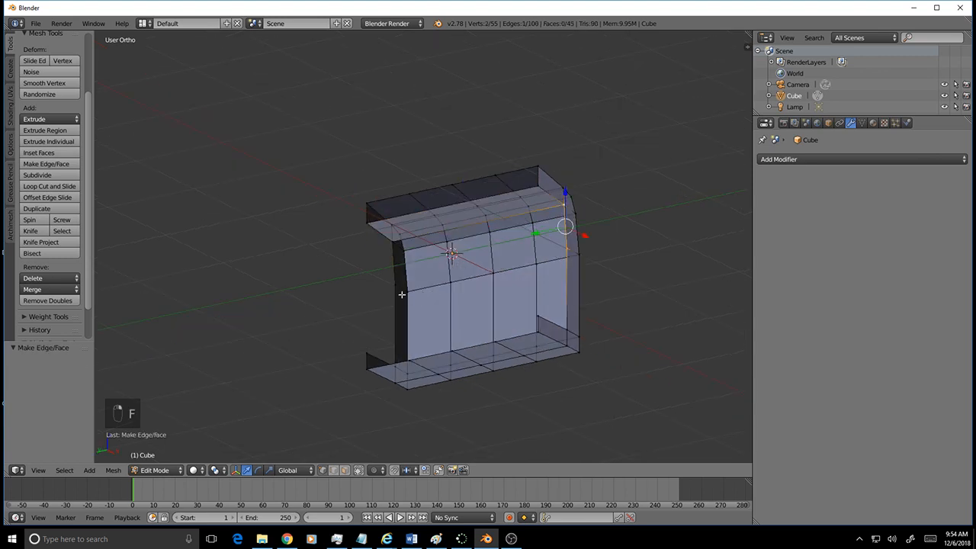
{"action": "mouse_move", "coordinate": [402, 294]}
{"action": "middle_mouse_down"}
{"action": "mouse_move", "coordinate": [381, 297]}
{"action": "mouse_move", "coordinate": [413, 281]}
{"action": "middle_mouse_up"}
{"action": "right_click", "coordinate": [427, 270], "text": "shift"}
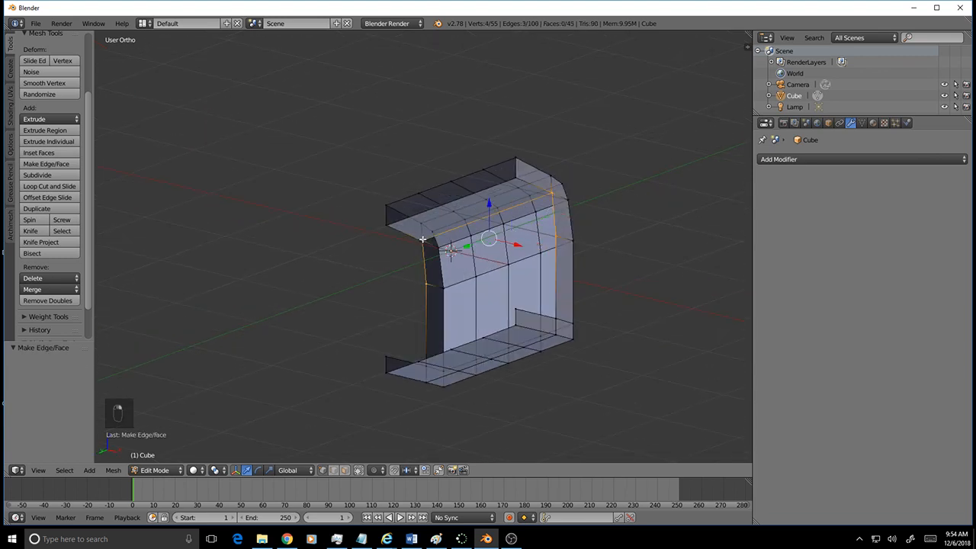
{"action": "key", "text": "f"}
- Fill the lower part of the inner side wall with a face between its four corner vertices
{"action": "middle_click_drag", "start_coordinate": [564, 308], "coordinate": [563, 342]}
{"action": "right_click", "coordinate": [534, 264]}
{"action": "middle_click_drag", "start_coordinate": [558, 337], "coordinate": [512, 361]}
{"action": "right_click", "coordinate": [371, 251], "text": "shift"}
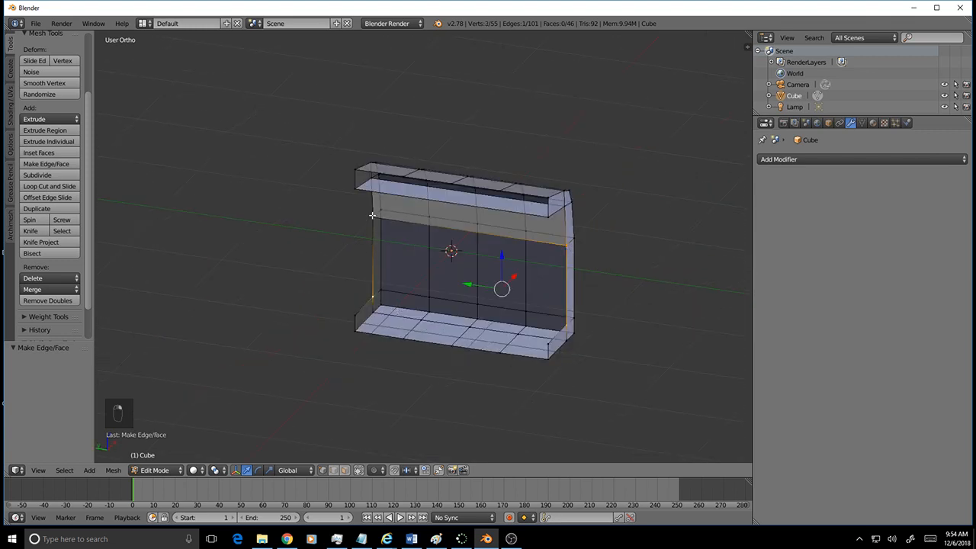
{"action": "right_click", "coordinate": [372, 216], "text": "shift"}
{"action": "key", "text": "f"}
- Select the four corner vertices of the opening's floor and fill them with a face
{"action": "middle_click_drag", "start_coordinate": [370, 242], "coordinate": [452, 291]}
{"action": "right_click", "coordinate": [492, 368]}
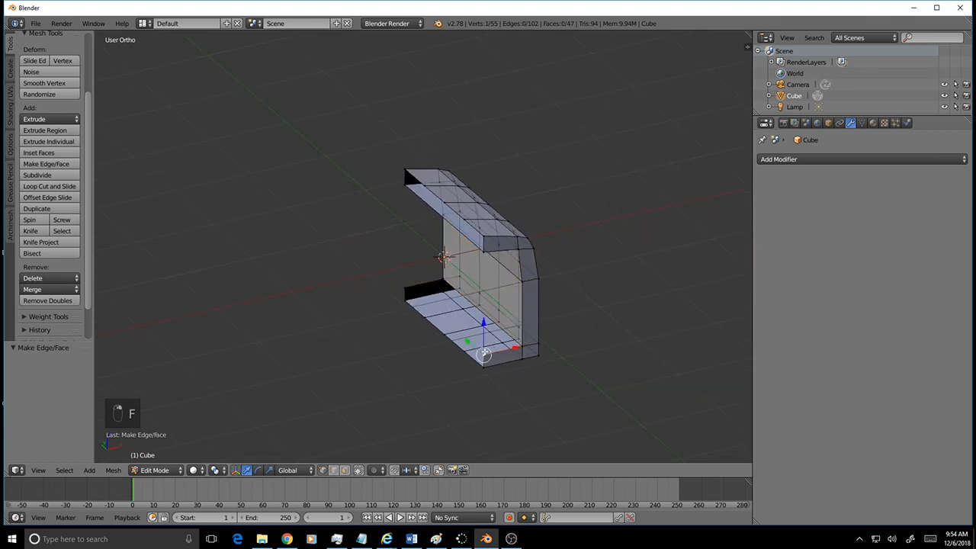
{"action": "scroll", "coordinate": [584, 387], "scroll_direction": "up", "scroll_amount": 1}
{"action": "right_click", "coordinate": [572, 390], "text": "shift"}
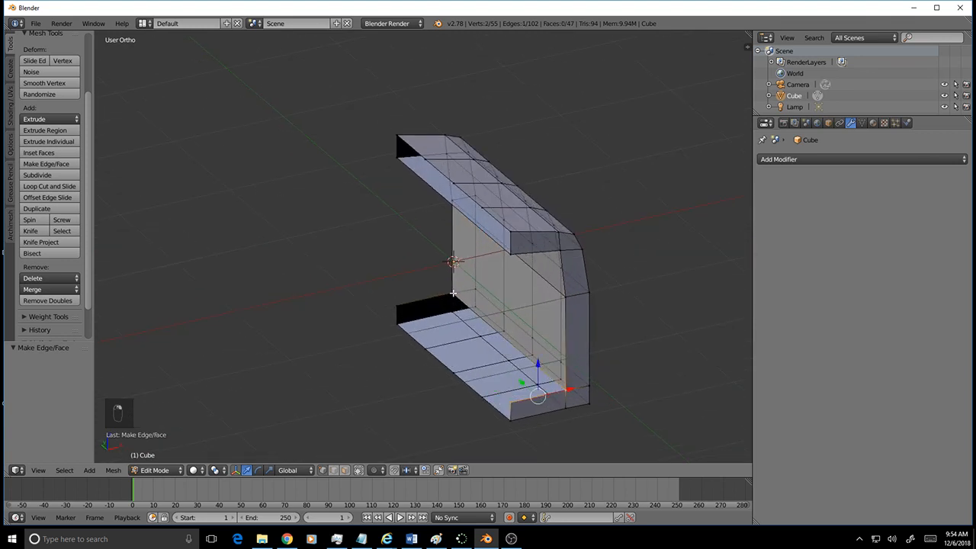
{"action": "right_click", "coordinate": [453, 293], "text": "shift"}
{"action": "right_click", "coordinate": [397, 308], "text": "shift"}
{"action": "key", "text": "f"}
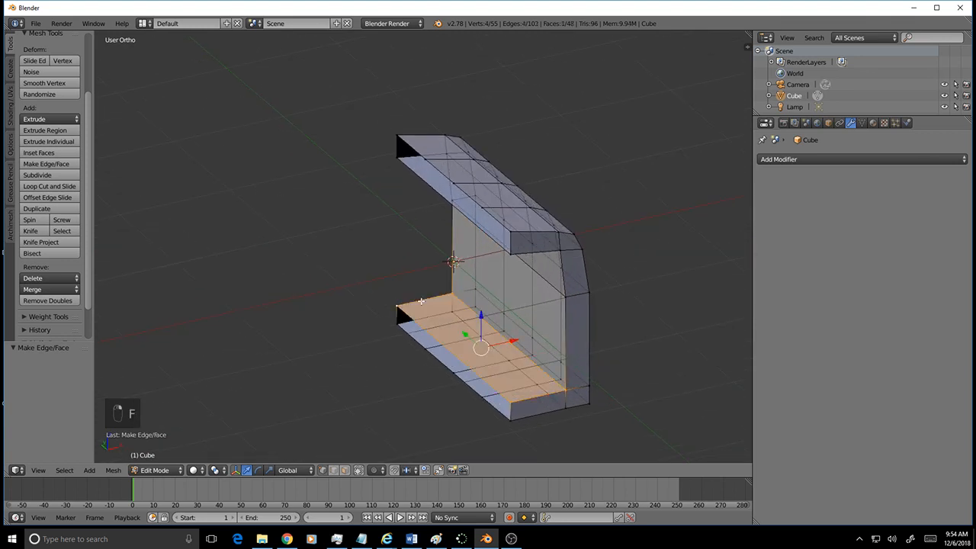
- Move the two vertices where floor meets inner wall up 0.058 along Z and by -0.044 along X
{"action": "middle_click_drag", "start_coordinate": [571, 351], "coordinate": [568, 366]}
{"action": "right_click", "coordinate": [571, 383]}
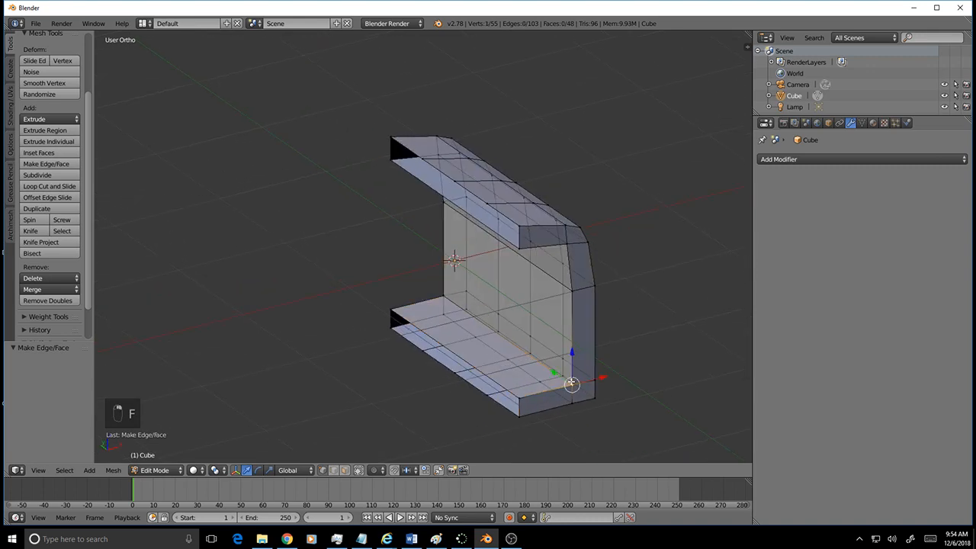
{"action": "right_click", "coordinate": [443, 293], "text": "shift"}
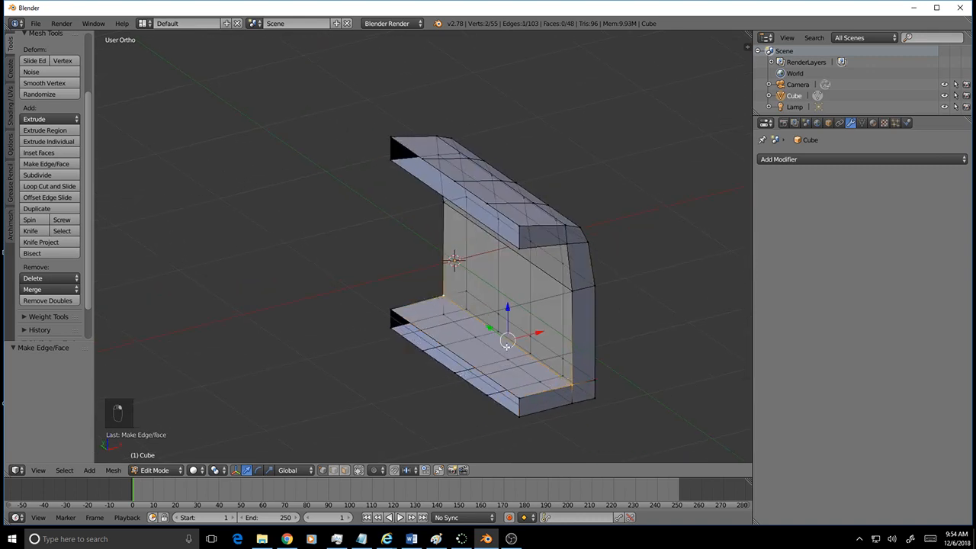
{"action": "middle_click_drag", "start_coordinate": [506, 345], "coordinate": [492, 318]}
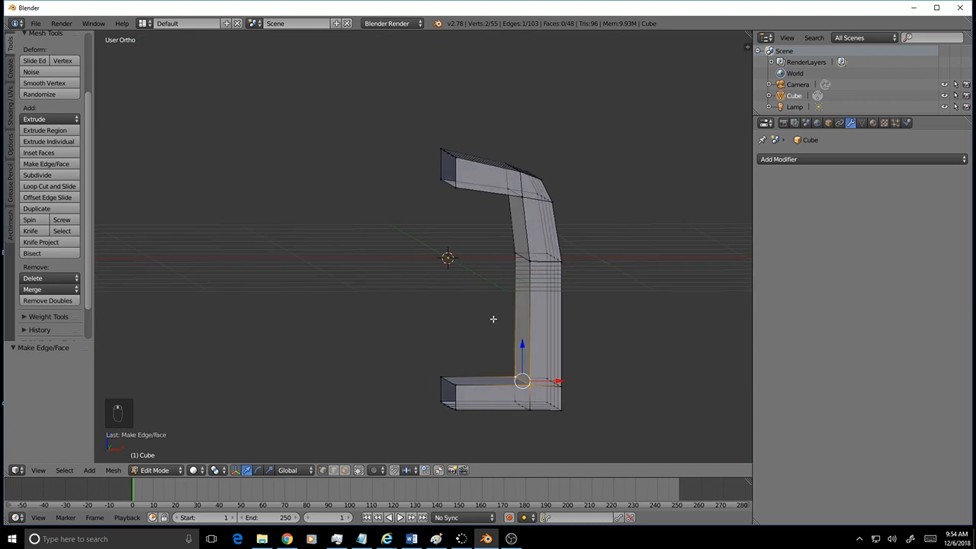
{"action": "left_click_drag", "start_coordinate": [523, 346], "coordinate": [523, 339]}
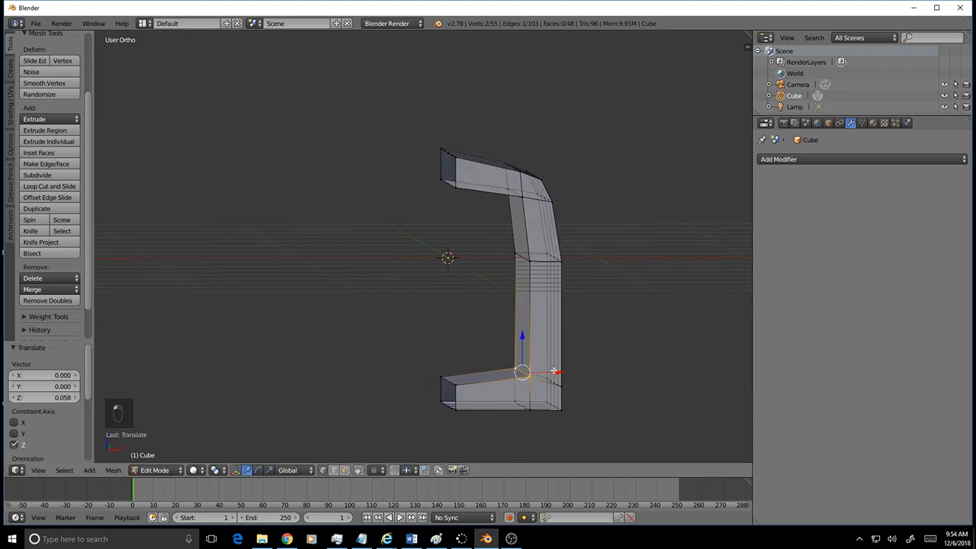
{"action": "left_click_drag", "start_coordinate": [560, 372], "coordinate": [550, 372]}
- Select the two floor vertices on the centre line and lower them by -0.038 along Z
{"action": "mouse_move", "coordinate": [582, 421]}
{"action": "middle_mouse_down"}
{"action": "mouse_move", "coordinate": [571, 406]}
{"action": "mouse_move", "coordinate": [555, 417]}
{"action": "mouse_move", "coordinate": [565, 418]}
{"action": "middle_mouse_up"}
{"action": "right_click", "coordinate": [458, 384]}
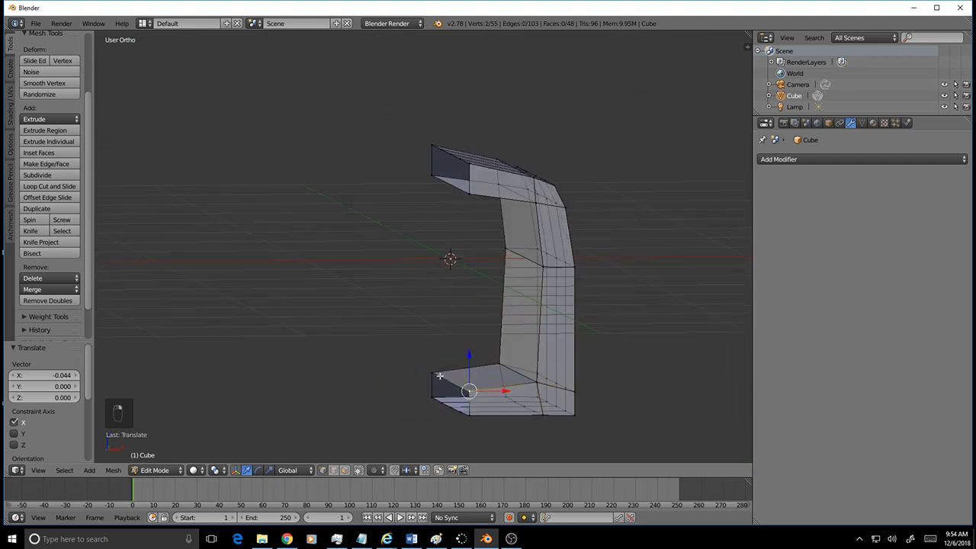
{"action": "left_click_drag", "start_coordinate": [449, 349], "coordinate": [450, 356]}
- Add a Mirror modifier across the X axis to complete the tunnel's missing half
{"action": "middle_click_drag", "start_coordinate": [551, 434], "coordinate": [602, 446]}
{"action": "left_click", "coordinate": [828, 159]}
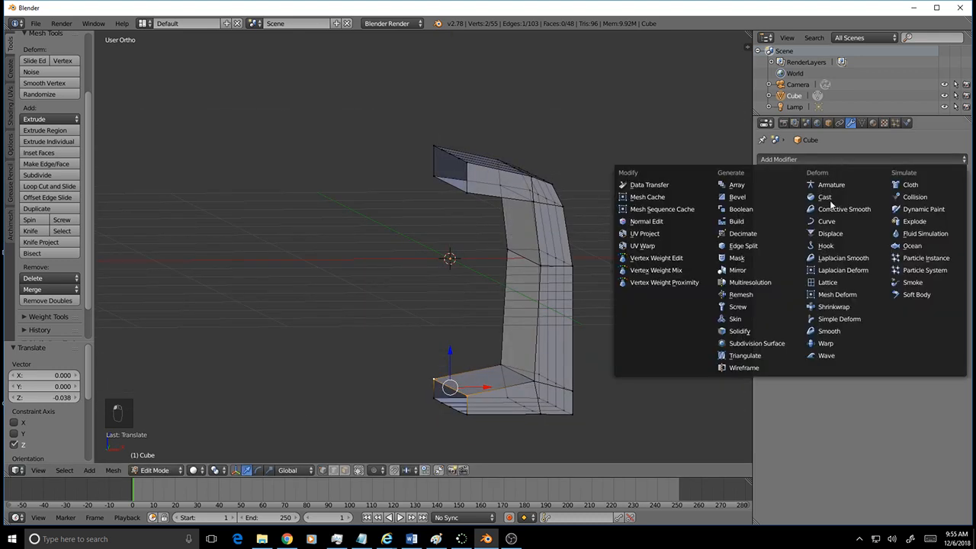
{"action": "left_click", "coordinate": [747, 270]}
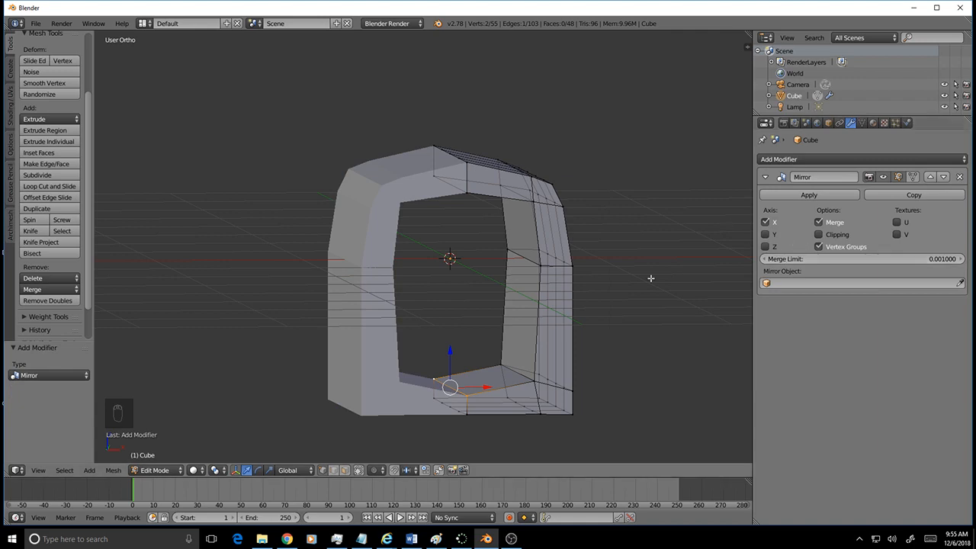
{"action": "middle_click_drag", "start_coordinate": [650, 279], "coordinate": [660, 297]}
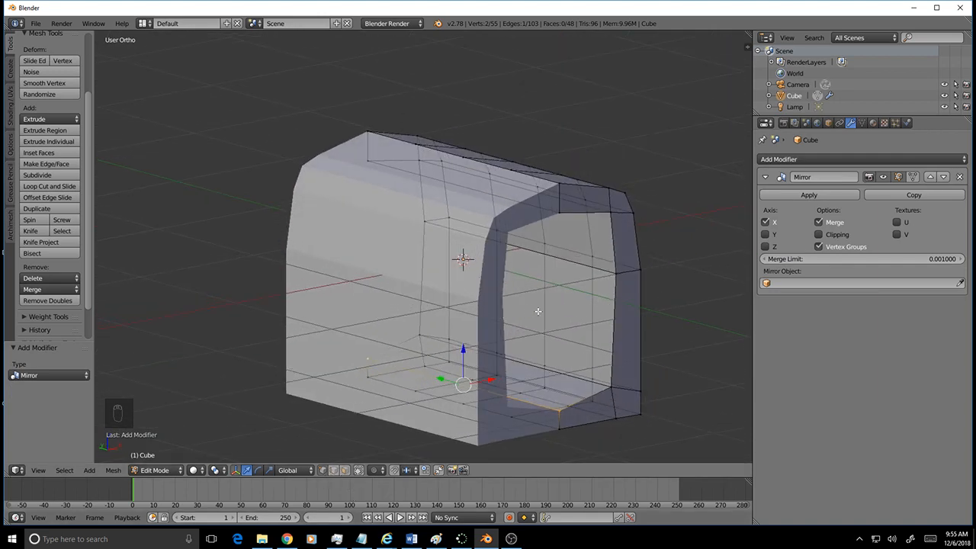
{"action": "mouse_move", "coordinate": [538, 311]}
{"action": "middle_mouse_down"}
{"action": "mouse_move", "coordinate": [507, 282]}
{"action": "mouse_move", "coordinate": [532, 287]}
{"action": "mouse_move", "coordinate": [527, 306]}
{"action": "middle_mouse_up"}
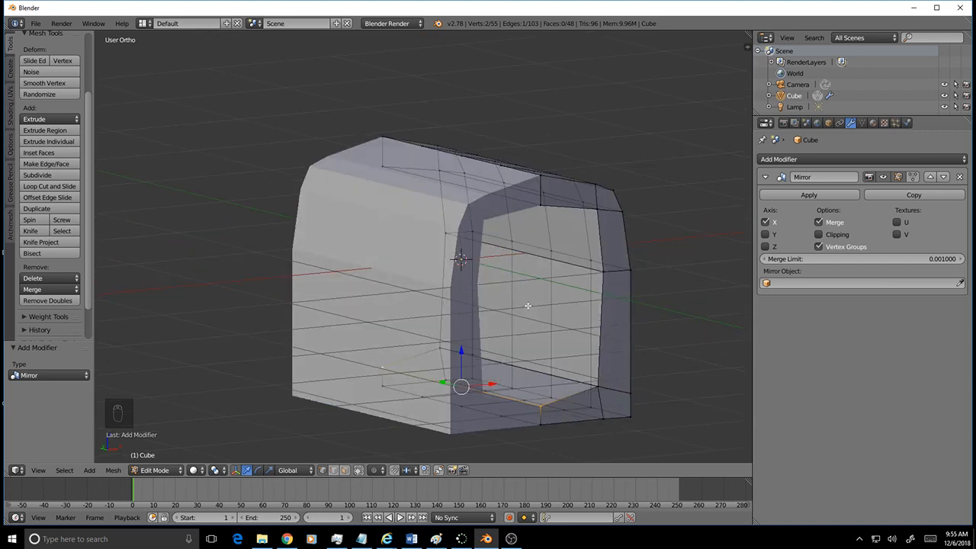
- Switch to face selection and subdivide the upper inner wall face with one cut
{"action": "left_click", "coordinate": [345, 472]}
{"action": "middle_click_drag", "start_coordinate": [619, 321], "coordinate": [617, 297]}
{"action": "right_click", "coordinate": [528, 219]}
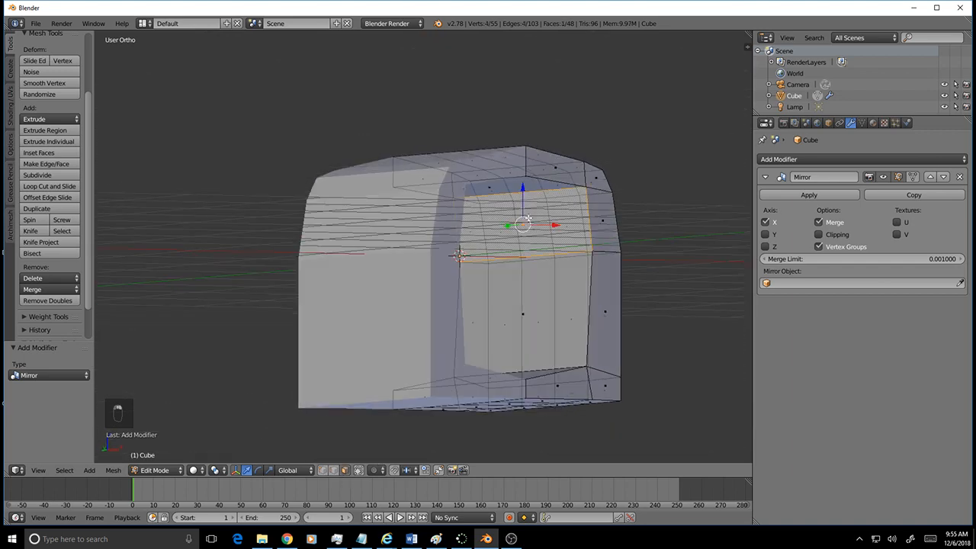
{"action": "key", "text": "w"}
{"action": "left_click", "coordinate": [623, 247]}
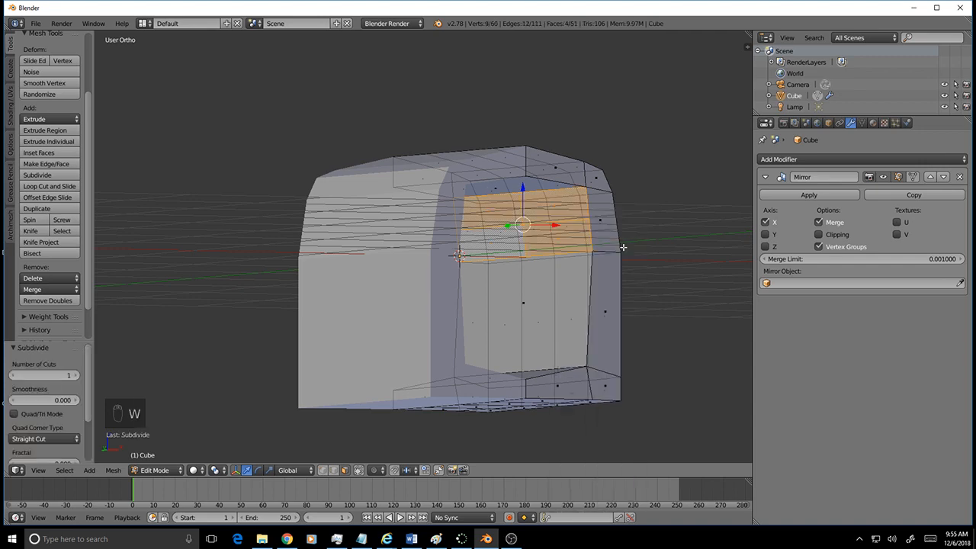
- Try subdividing the opening's ceiling face with one cut, and undo it
{"action": "middle_click_drag", "start_coordinate": [615, 251], "coordinate": [592, 220]}
{"action": "right_click", "coordinate": [502, 178]}
{"action": "key", "text": "w"}
{"action": "left_click", "coordinate": [503, 179]}
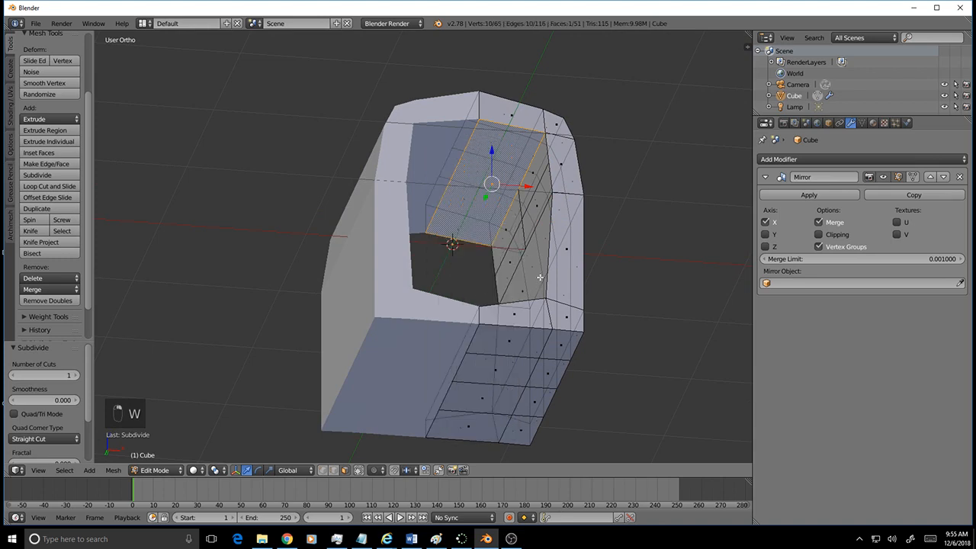
{"action": "mouse_move", "coordinate": [540, 278]}
{"action": "middle_mouse_down"}
{"action": "mouse_move", "coordinate": [552, 288]}
{"action": "mouse_move", "coordinate": [536, 294]}
{"action": "middle_mouse_up"}
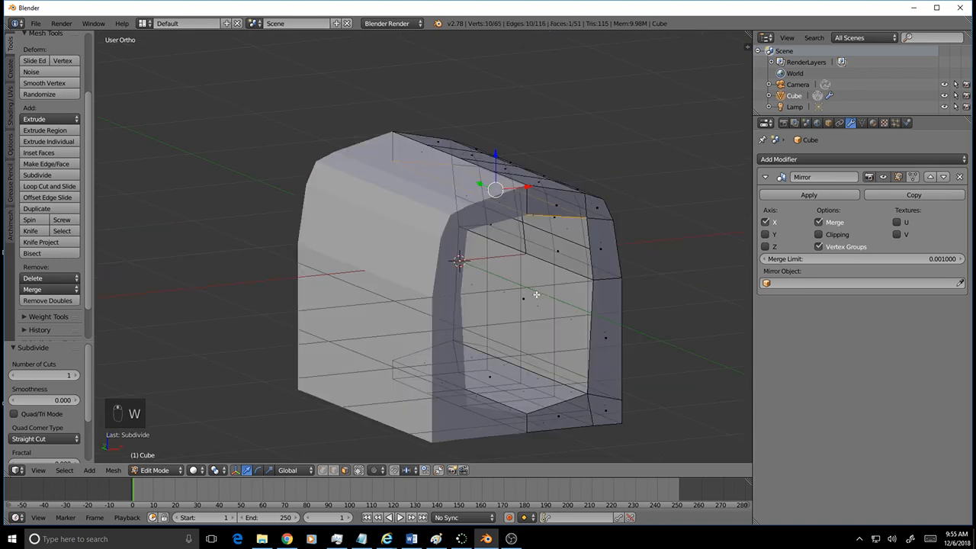
{"action": "key", "text": "ctrl+z"}
- Reselect the inner ceiling face, try the one-cut subdivision again, and undo it
{"action": "middle_click_drag", "start_coordinate": [593, 279], "coordinate": [493, 194]}
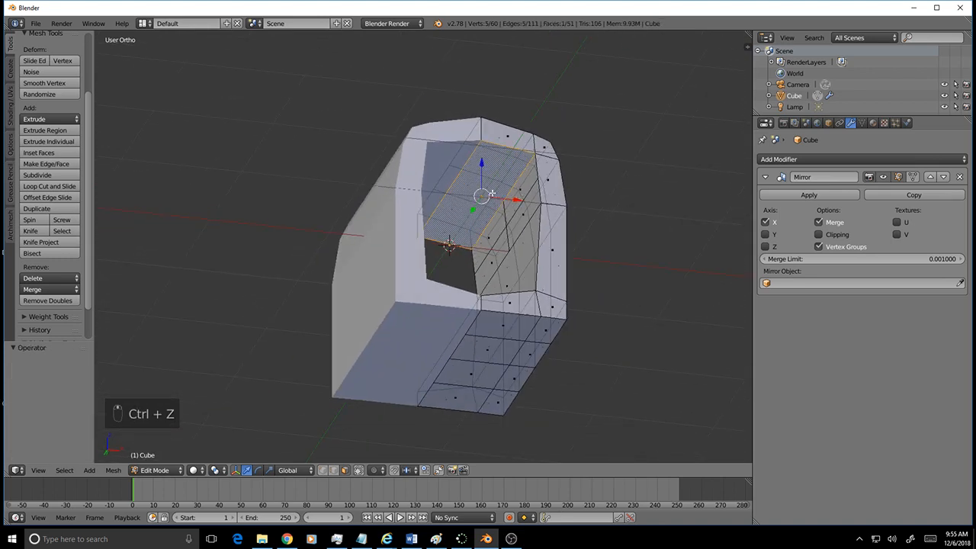
{"action": "right_click", "coordinate": [489, 217]}
{"action": "right_click", "coordinate": [476, 195]}
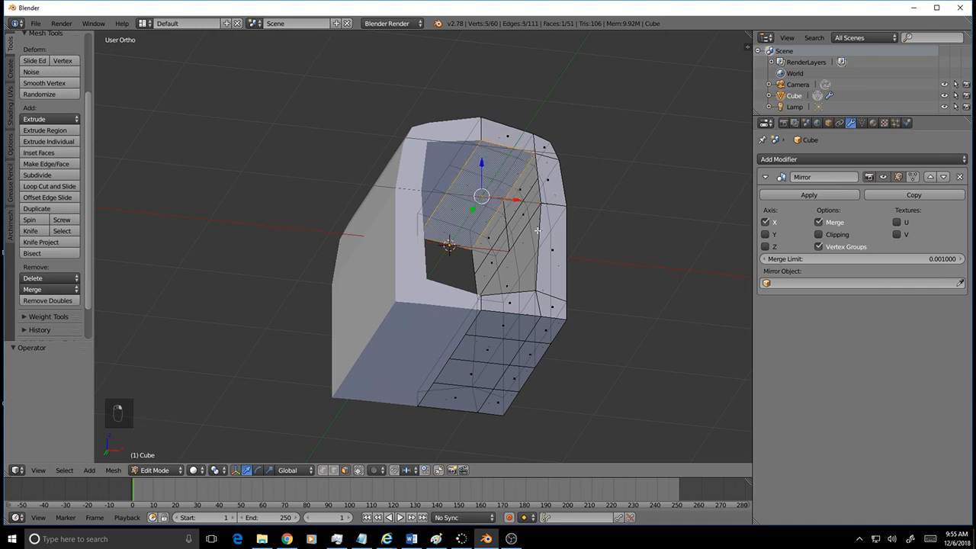
{"action": "mouse_move", "coordinate": [539, 238]}
{"action": "middle_mouse_down"}
{"action": "mouse_move", "coordinate": [526, 221]}
{"action": "mouse_move", "coordinate": [529, 231]}
{"action": "middle_mouse_up"}
{"action": "key", "text": "w"}
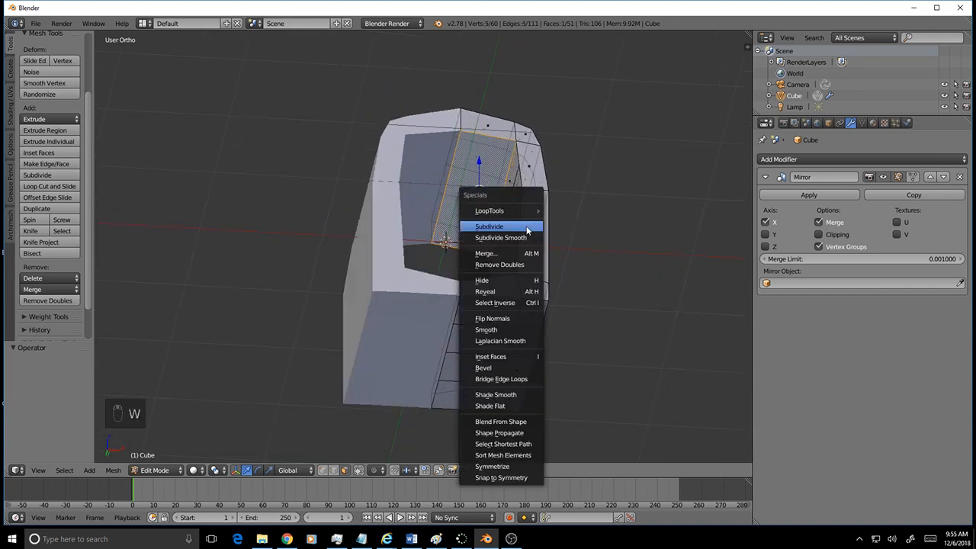
{"action": "key", "text": "w"}
{"action": "left_click", "coordinate": [659, 145]}
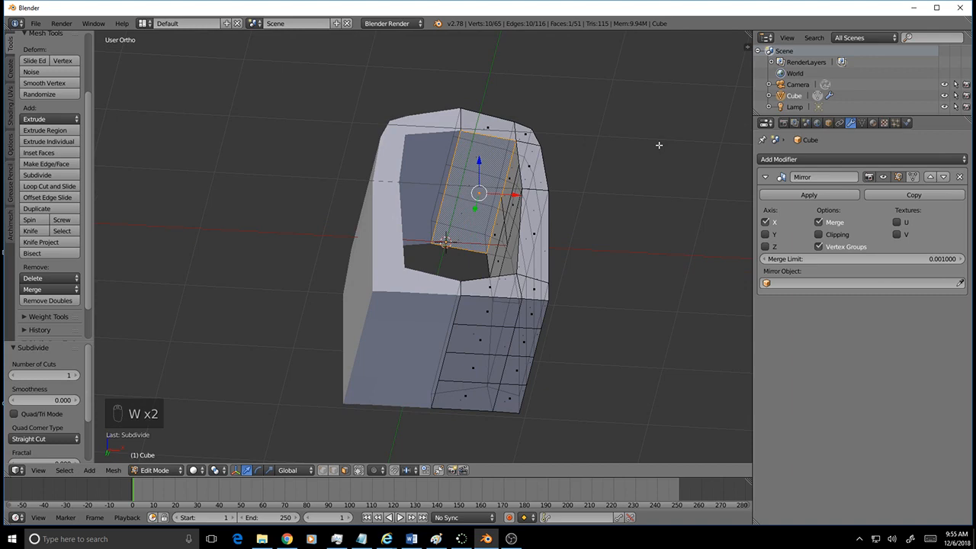
{"action": "key", "text": "ctrl+z"}
{"action": "key", "text": "ctrl+z"}
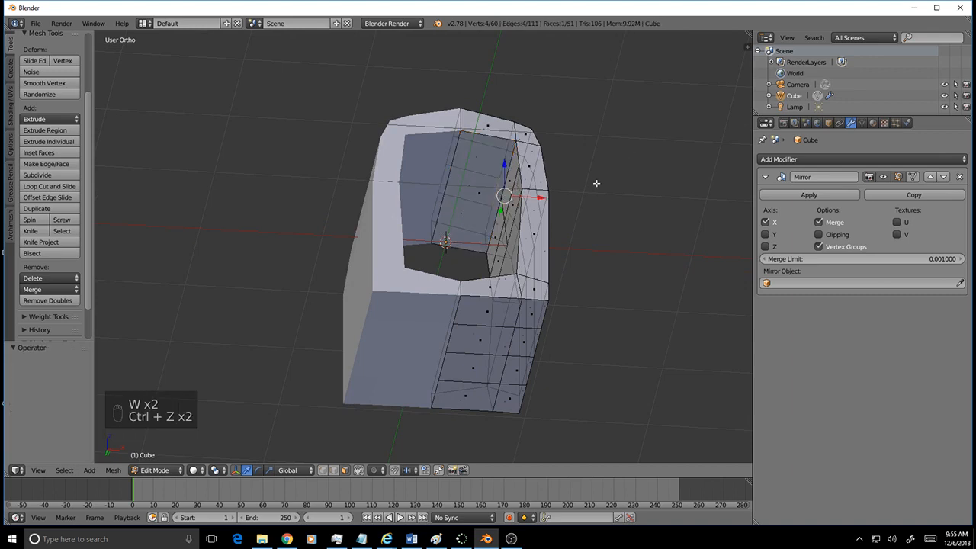
- Select the large lower inner wall face and delete it with Only Faces
{"action": "middle_click_drag", "start_coordinate": [596, 183], "coordinate": [608, 224]}
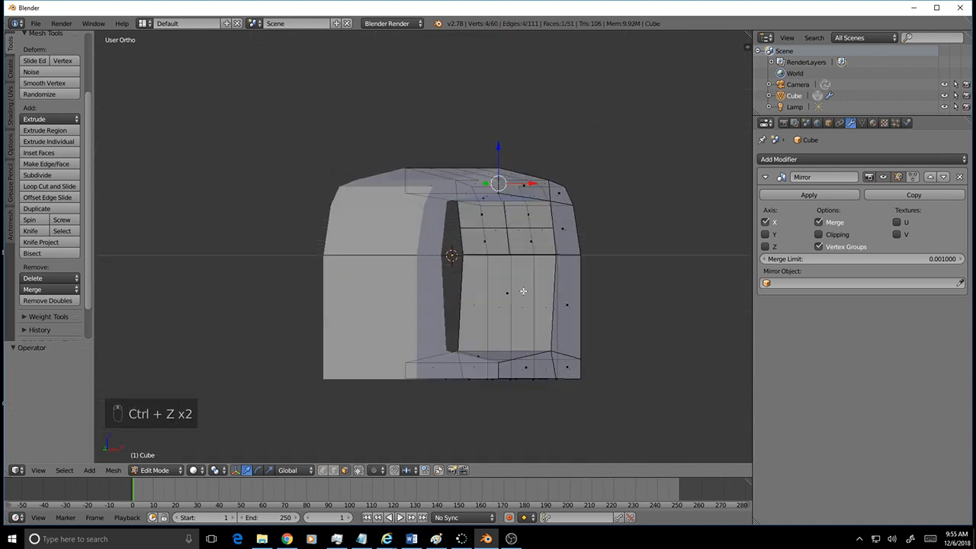
{"action": "right_click", "coordinate": [516, 291]}
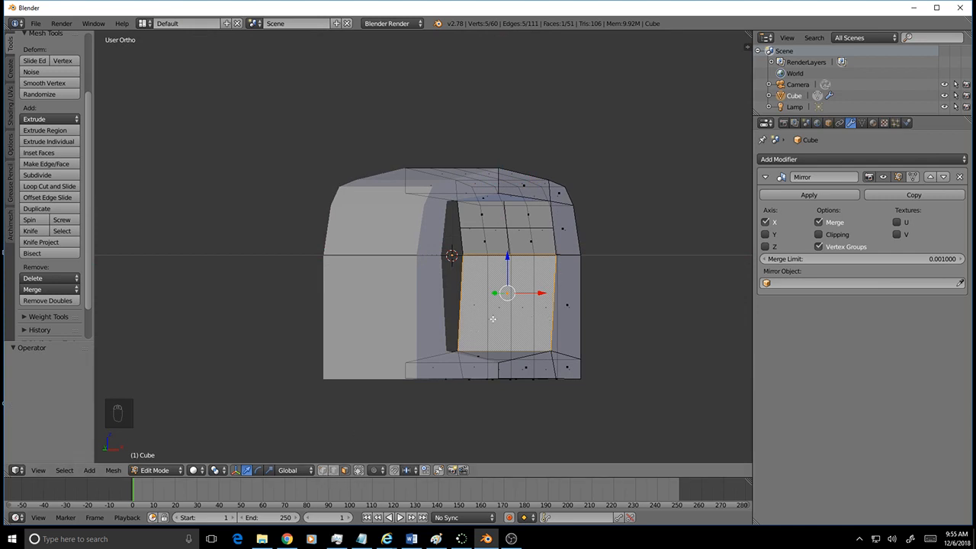
{"action": "key", "text": "Delete"}
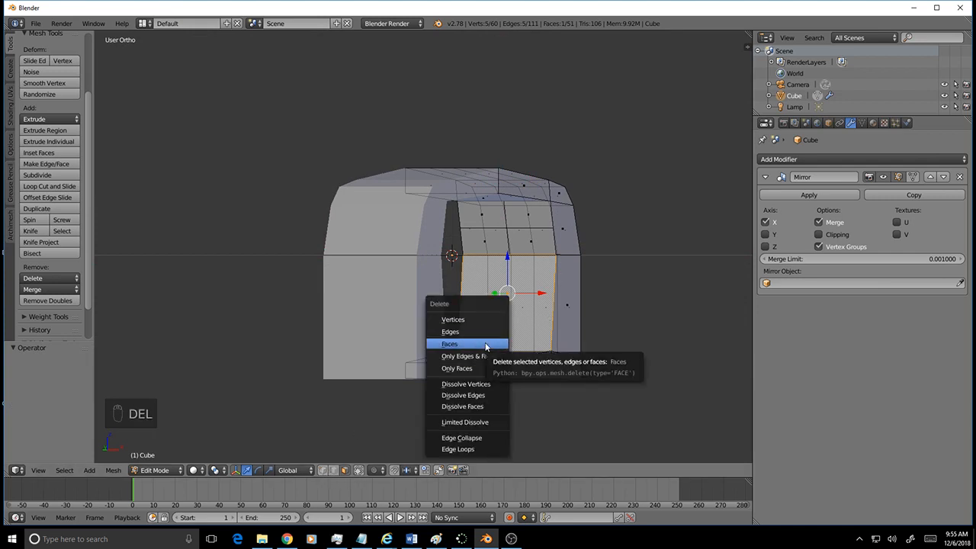
{"action": "left_click", "coordinate": [476, 367]}
{"action": "middle_click_drag", "start_coordinate": [526, 320], "coordinate": [536, 369]}
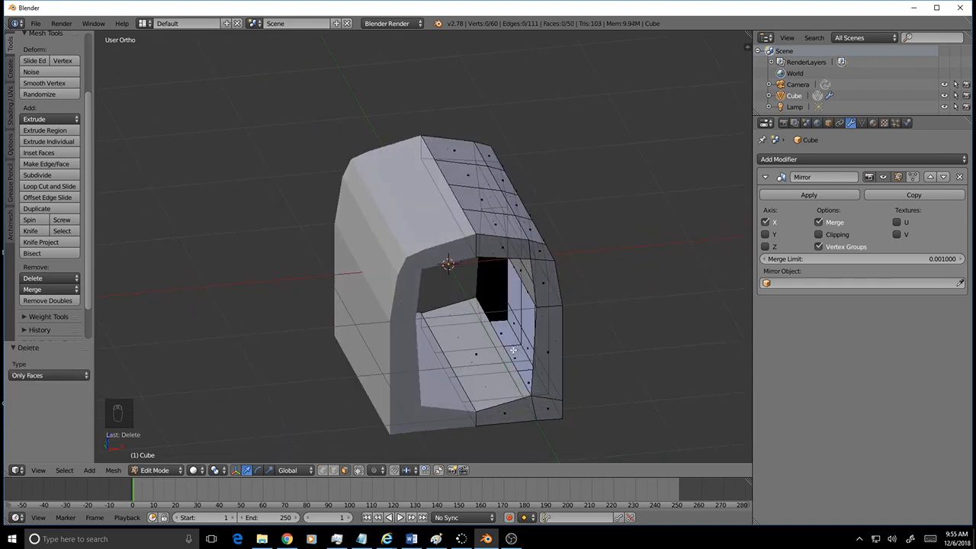
- Select the tunnel's inner floor face and subdivide it with one cut
{"action": "left_click", "coordinate": [333, 469]}
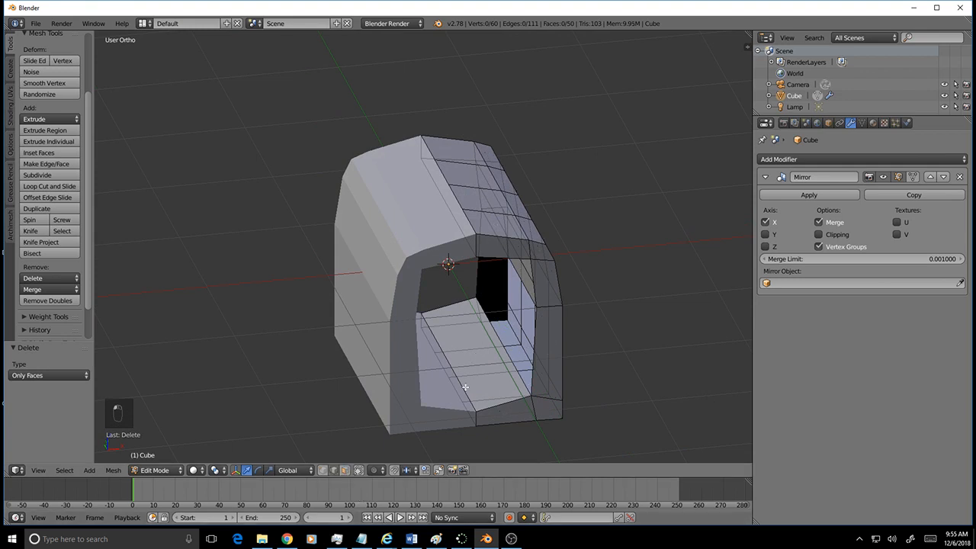
{"action": "left_click", "coordinate": [345, 470]}
{"action": "right_click", "coordinate": [477, 354]}
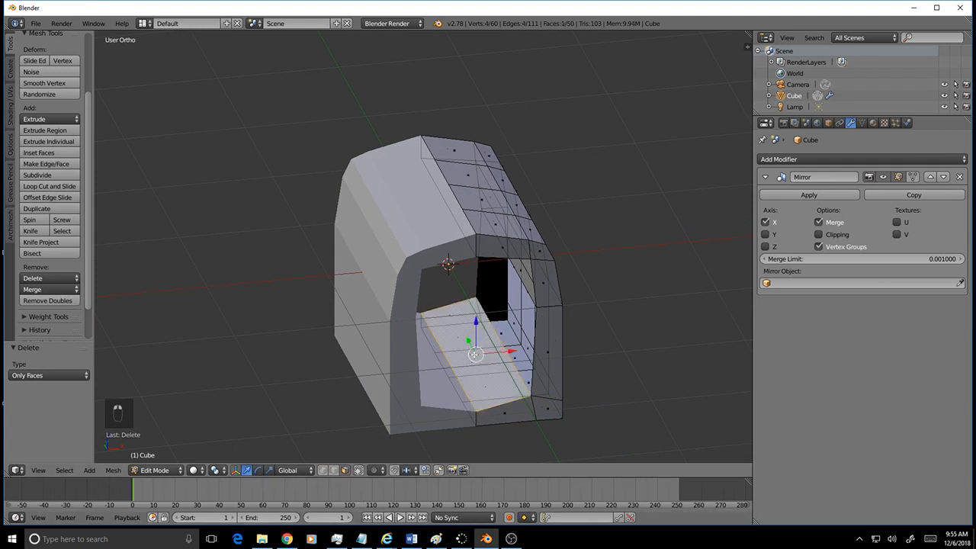
{"action": "key", "text": "w"}
{"action": "left_click", "coordinate": [474, 355]}
- Fill the rear half of the lower inner side wall with a face between its four corner vertices
{"action": "middle_click_drag", "start_coordinate": [582, 356], "coordinate": [584, 332]}
{"action": "left_click", "coordinate": [323, 470]}
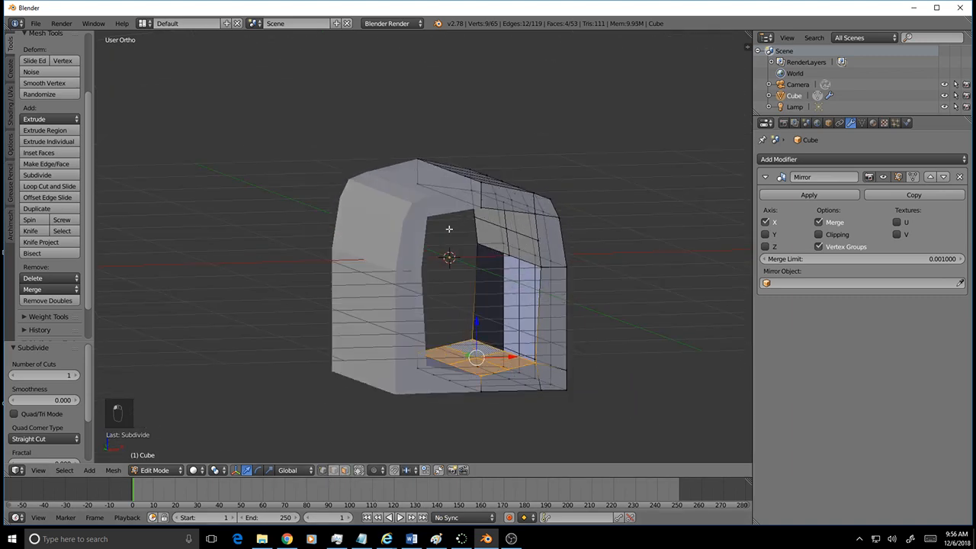
{"action": "right_click", "coordinate": [476, 242]}
{"action": "right_click", "coordinate": [489, 347], "text": "ctrl"}
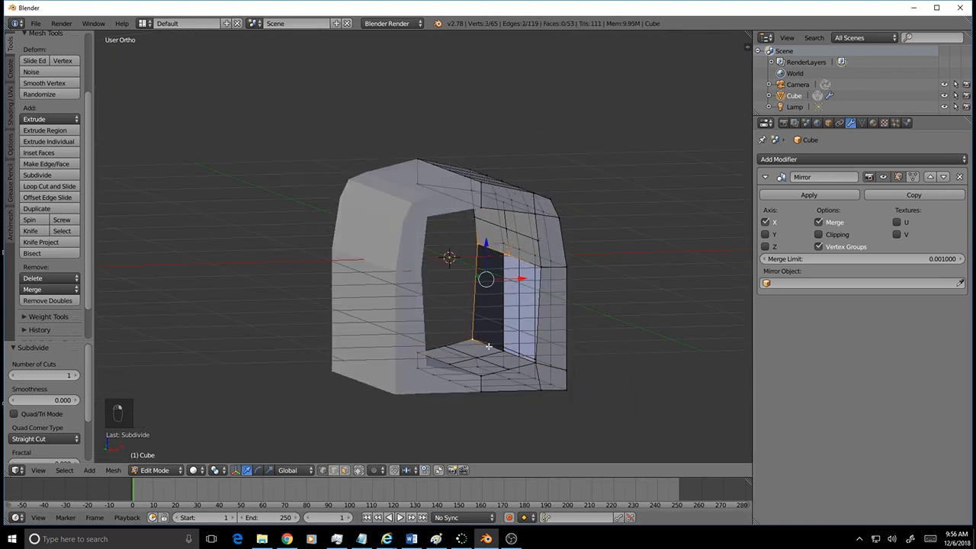
{"action": "right_click", "coordinate": [501, 352], "text": "shift"}
{"action": "key", "text": "f"}
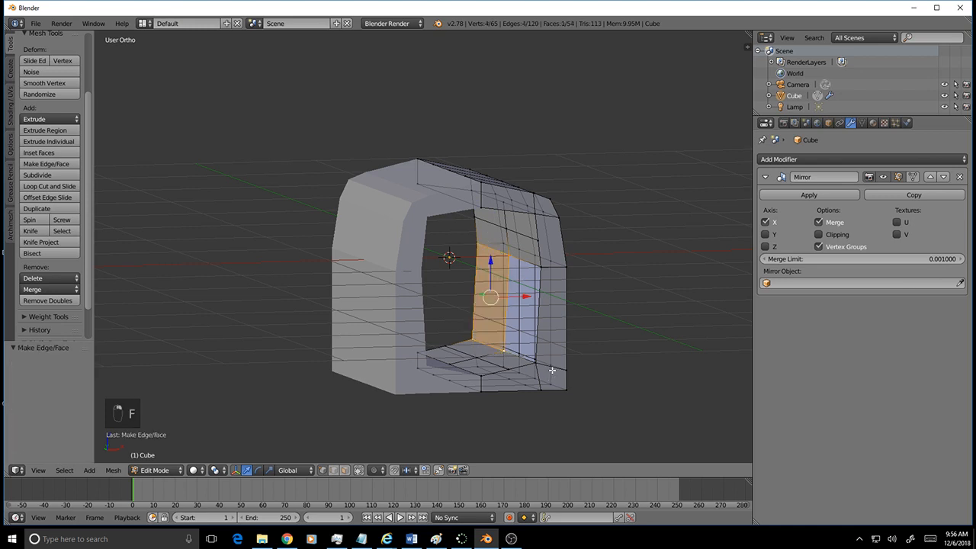
- Fill the front half of the lower inner side wall with a face between its four corner vertices
{"action": "middle_click_drag", "start_coordinate": [554, 370], "coordinate": [571, 365]}
{"action": "middle_click_drag", "start_coordinate": [549, 279], "coordinate": [551, 285]}
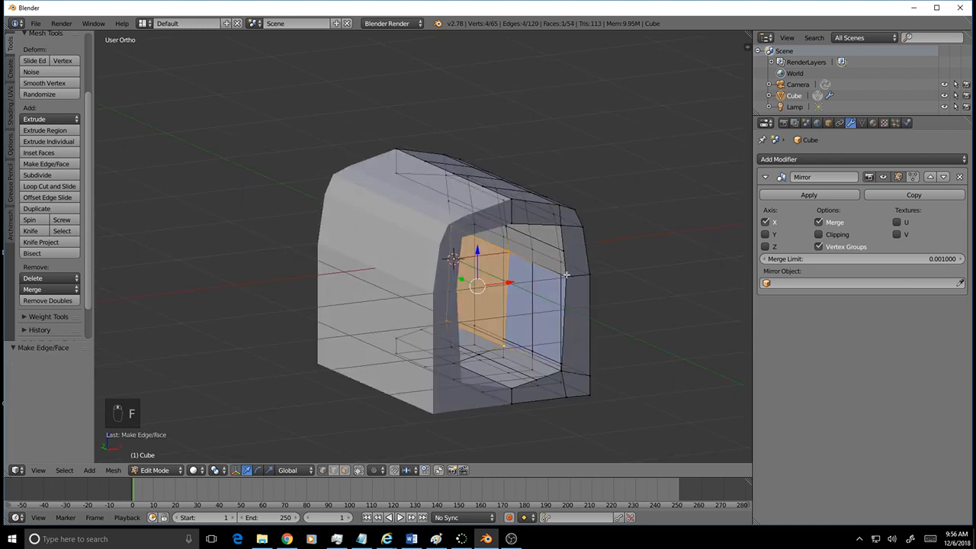
{"action": "right_click", "coordinate": [567, 275]}
{"action": "right_click", "coordinate": [510, 254], "text": "shift"}
{"action": "mouse_move", "coordinate": [507, 350]}
{"action": "middle_mouse_down"}
{"action": "mouse_move", "coordinate": [498, 360]}
{"action": "mouse_move", "coordinate": [501, 352]}
{"action": "middle_mouse_up"}
{"action": "right_click", "coordinate": [502, 344], "text": "shift"}
{"action": "right_click", "coordinate": [550, 387], "text": "shift"}
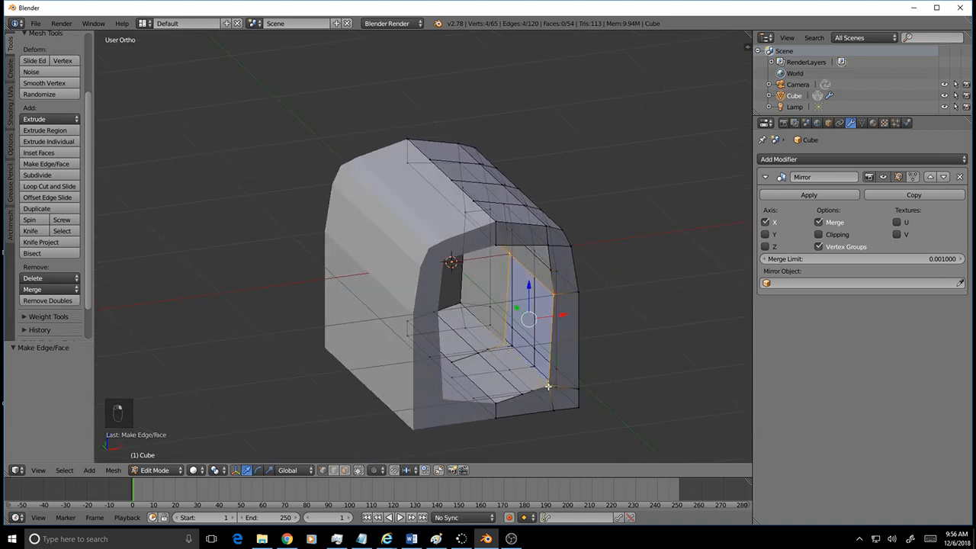
{"action": "key", "text": "f"}
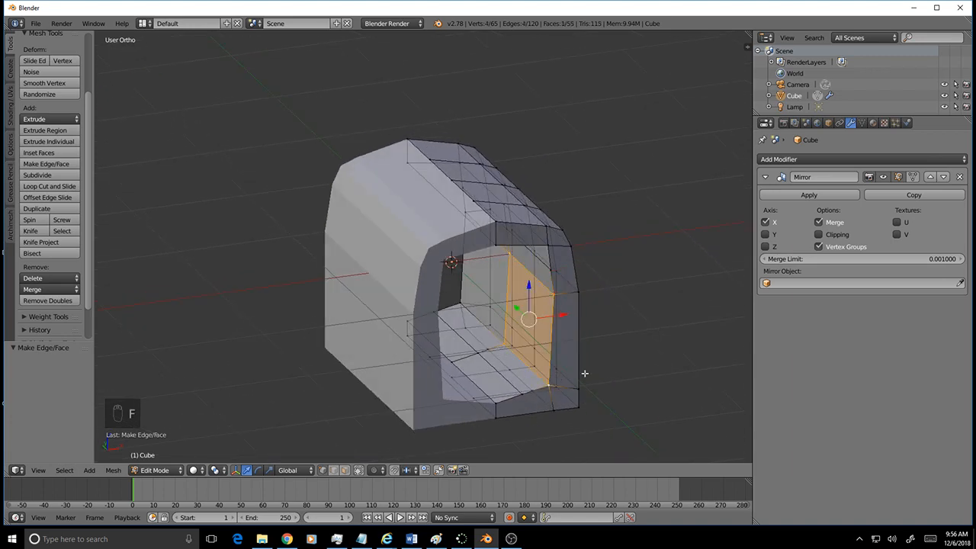
- Try a single loop cut through the front half of the inner side wall, and undo it
{"action": "middle_click_drag", "start_coordinate": [584, 373], "coordinate": [556, 299]}
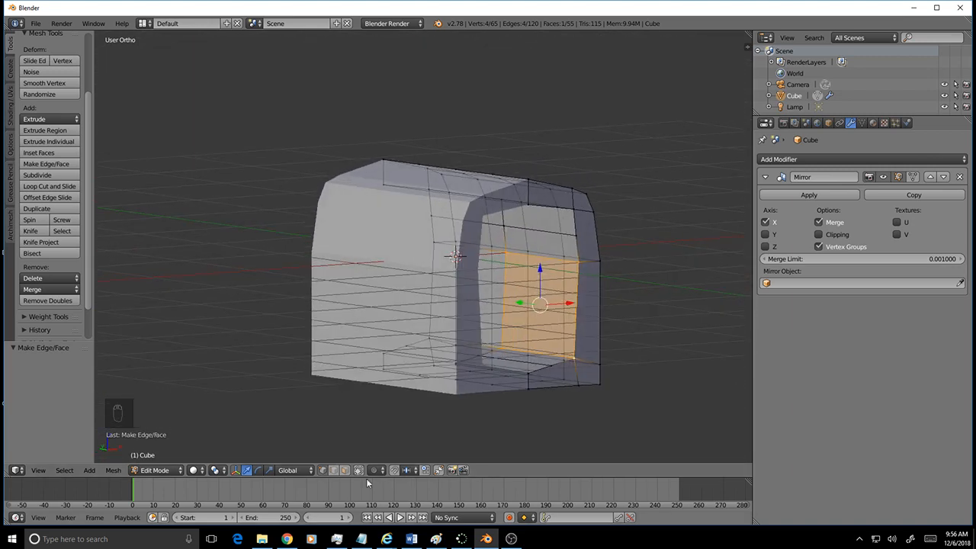
{"action": "right_click", "coordinate": [540, 258]}
{"action": "key", "text": "ctrl+r"}
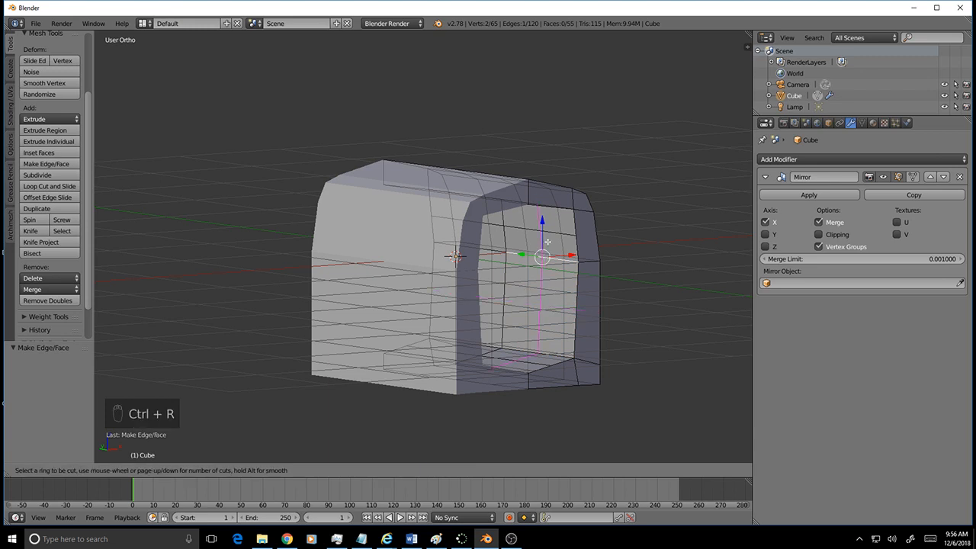
{"action": "left_click", "coordinate": [542, 256]}
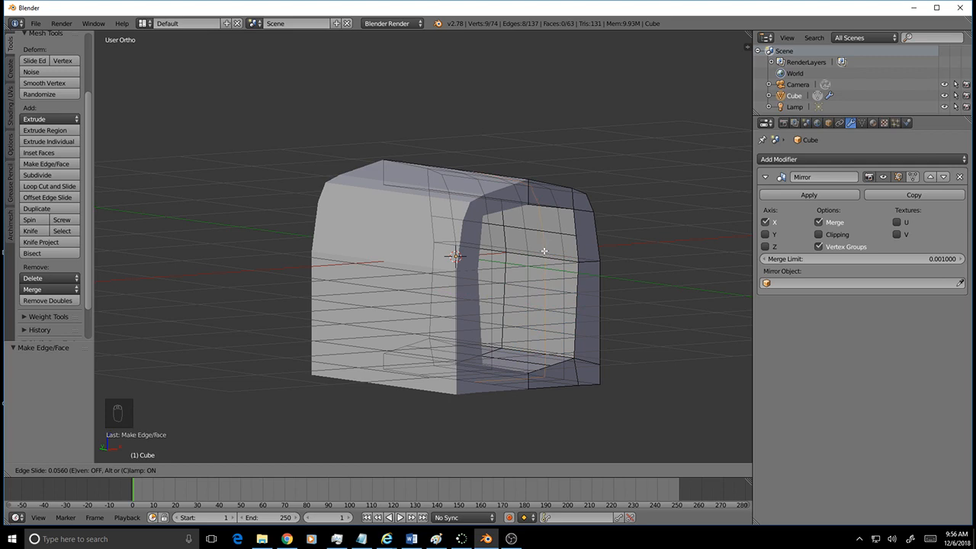
{"action": "left_click", "coordinate": [543, 251]}
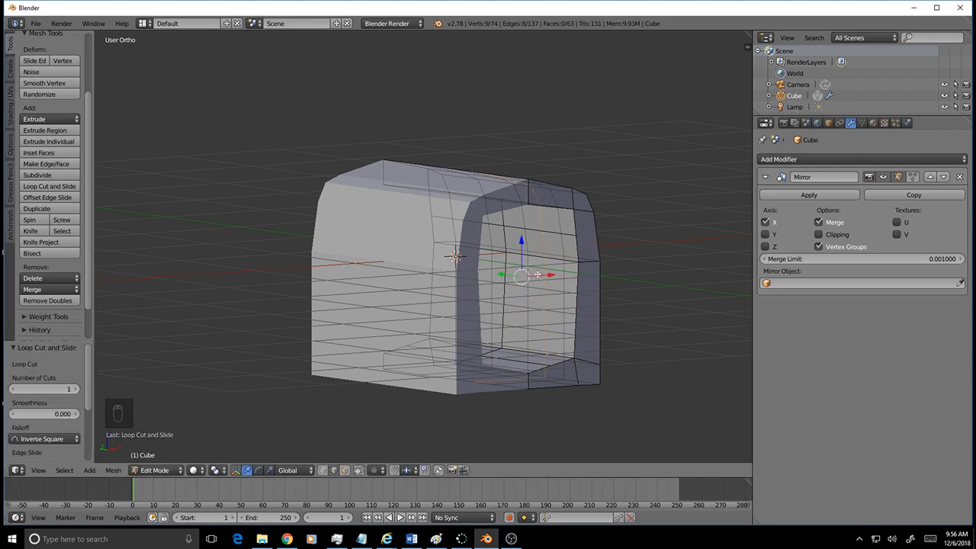
{"action": "mouse_move", "coordinate": [544, 251]}
{"action": "middle_mouse_down"}
{"action": "mouse_move", "coordinate": [543, 333]}
{"action": "mouse_move", "coordinate": [544, 251]}
{"action": "middle_mouse_up"}
{"action": "key", "text": "ctrl+z"}
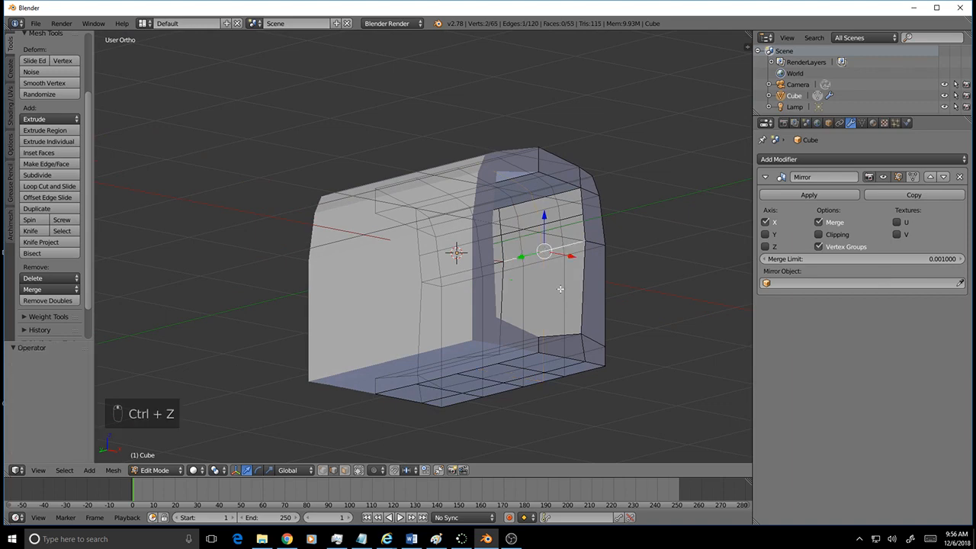
- Switch to edge selection and subdivide the inner ceiling's lengthwise centre edge with one cut
{"action": "middle_click_drag", "start_coordinate": [561, 289], "coordinate": [481, 196]}
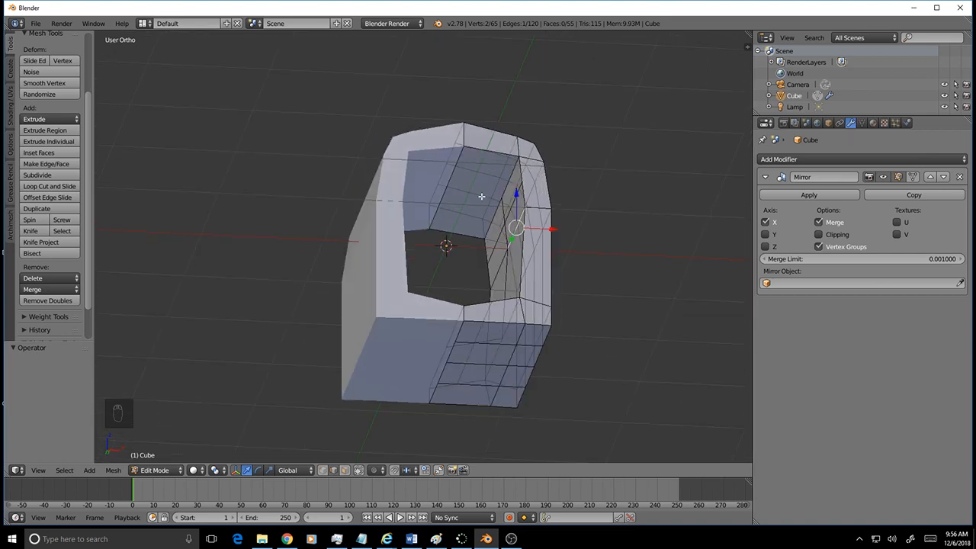
{"action": "left_click", "coordinate": [323, 470]}
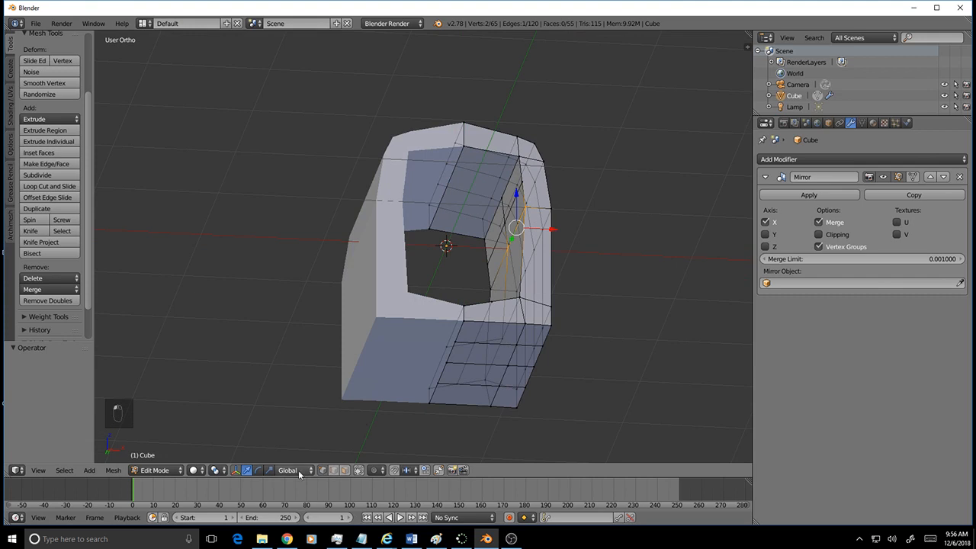
{"action": "left_click", "coordinate": [334, 471]}
{"action": "right_click", "coordinate": [442, 194]}
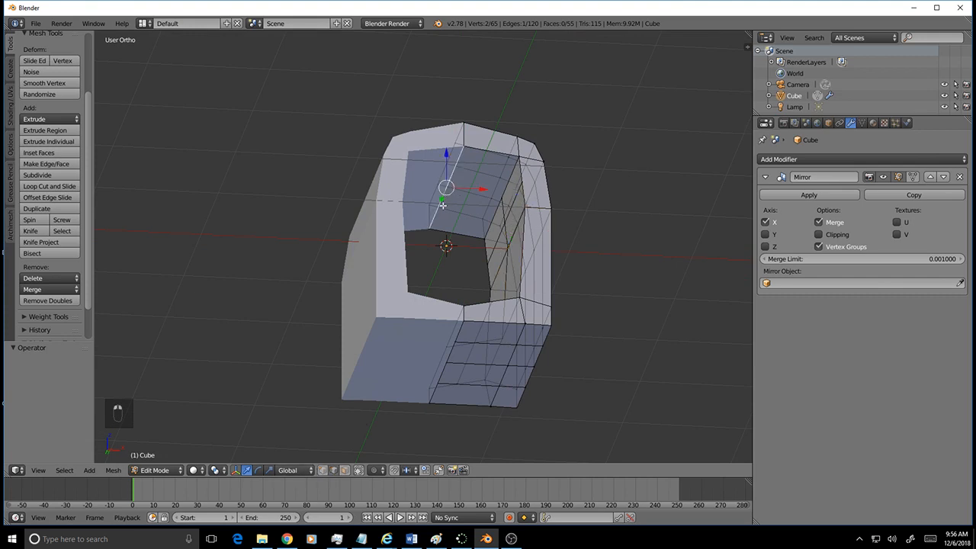
{"action": "key", "text": "w"}
{"action": "left_click", "coordinate": [442, 204]}
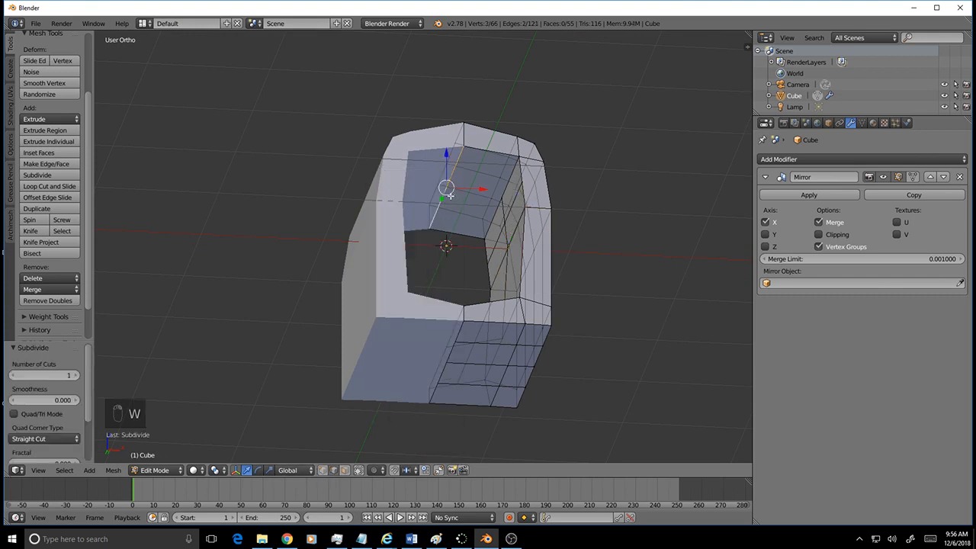
- Try filling the rear half of the inner ceiling with a face from four vertices, and undo it
{"action": "left_click", "coordinate": [324, 471]}
{"action": "right_click", "coordinate": [450, 189]}
{"action": "right_click", "coordinate": [503, 199], "text": "shift"}
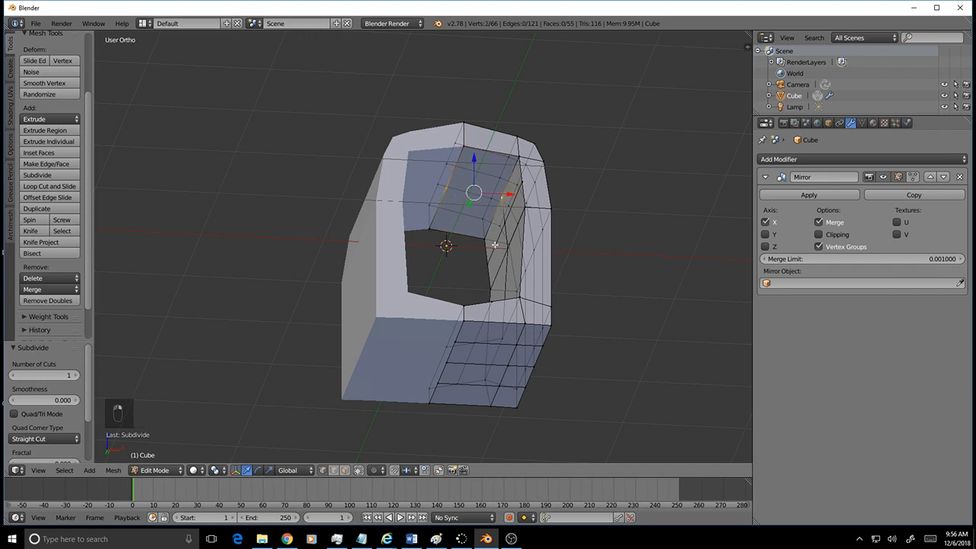
{"action": "right_click", "coordinate": [484, 240], "text": "shift"}
{"action": "right_click", "coordinate": [428, 227], "text": "shift"}
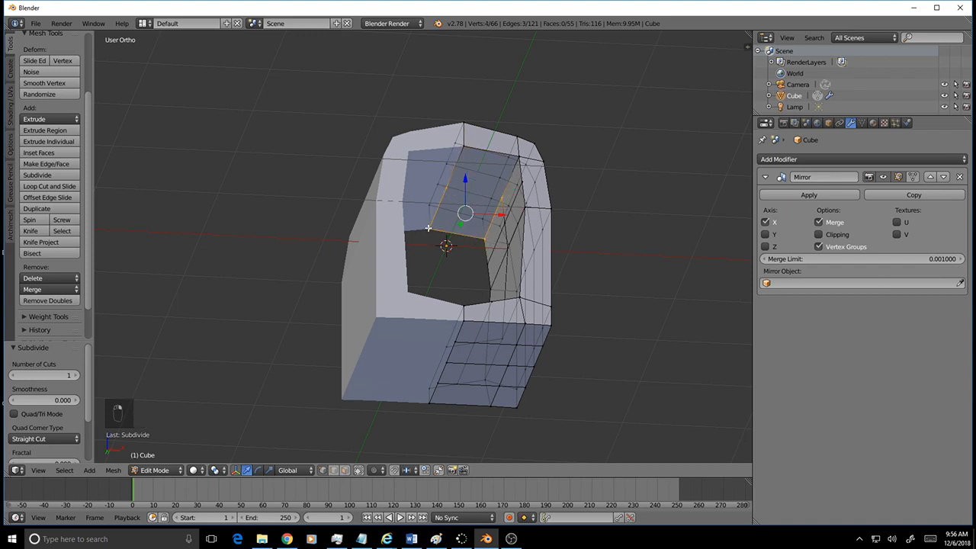
{"action": "key", "text": "f"}
{"action": "middle_click_drag", "start_coordinate": [428, 227], "coordinate": [474, 227]}
{"action": "key", "text": "ctrl+z"}
- Select the large inner ceiling face and delete it with Only Faces
{"action": "left_click", "coordinate": [344, 470]}
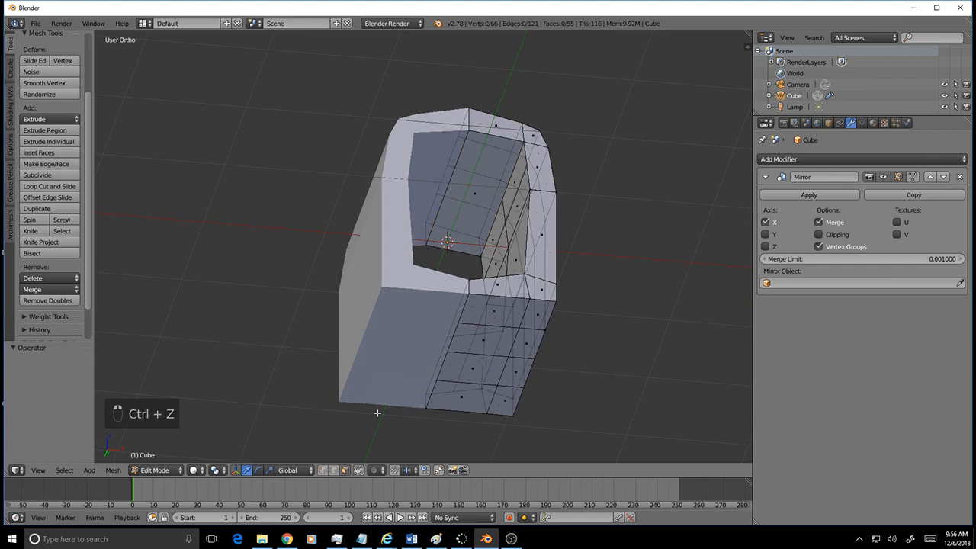
{"action": "right_click", "coordinate": [477, 195]}
{"action": "key", "text": "Delete"}
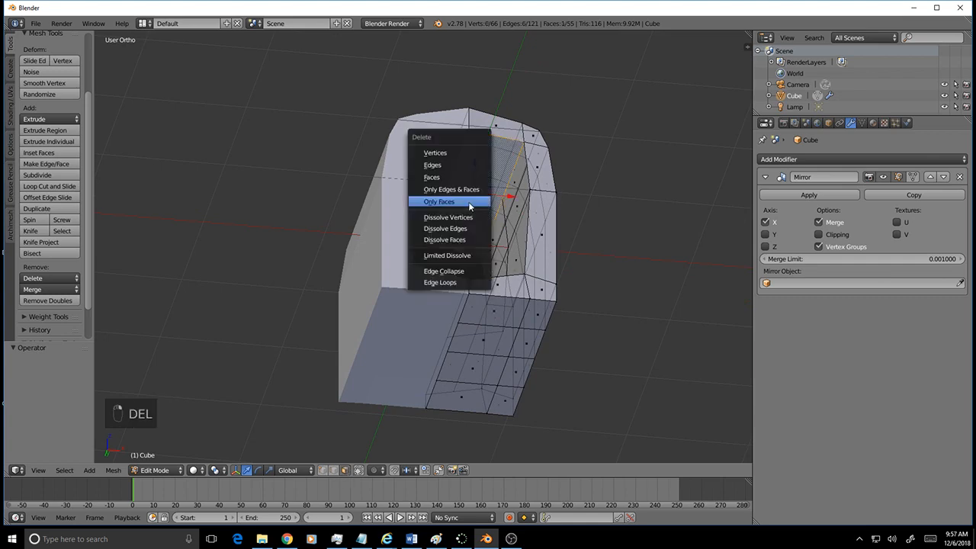
{"action": "left_click", "coordinate": [468, 203]}
{"action": "middle_click_drag", "start_coordinate": [469, 204], "coordinate": [440, 416]}
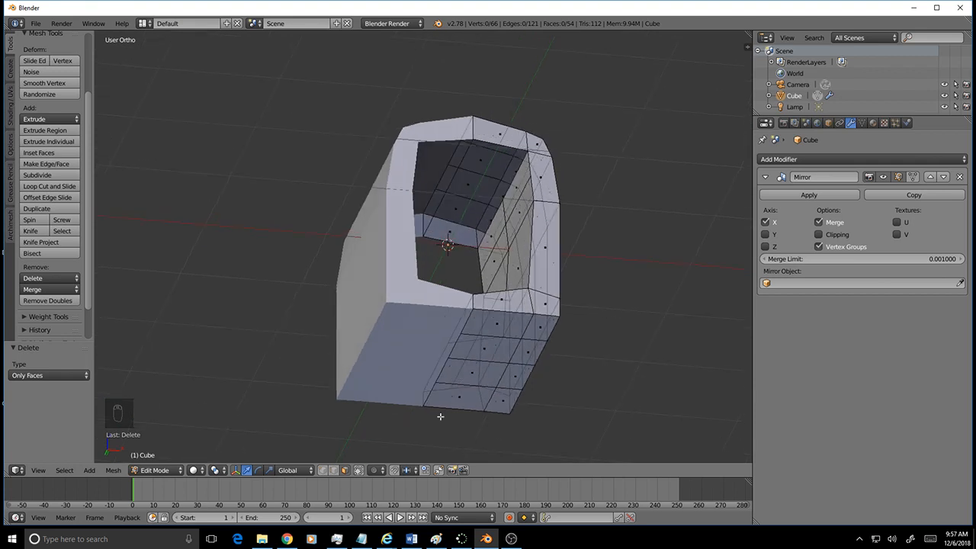
- Fill the rear half of the inner ceiling with a face between its four corner vertices
{"action": "left_click", "coordinate": [324, 470]}
{"action": "left_click", "coordinate": [418, 237], "text": "shift"}
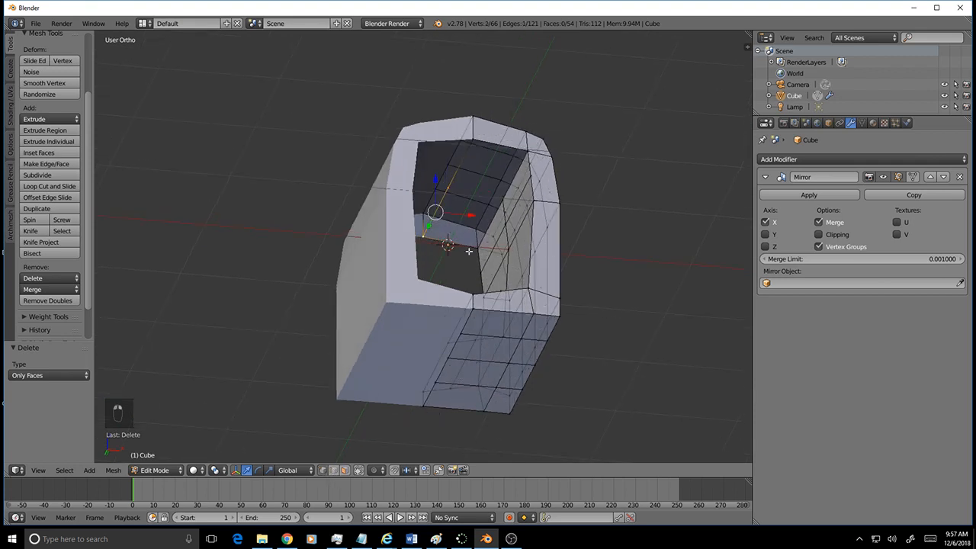
{"action": "left_click", "coordinate": [479, 240], "text": "shift"}
{"action": "mouse_move", "coordinate": [505, 203]}
{"action": "middle_mouse_down"}
{"action": "mouse_move", "coordinate": [506, 216]}
{"action": "mouse_move", "coordinate": [505, 204]}
{"action": "mouse_move", "coordinate": [464, 188]}
{"action": "mouse_move", "coordinate": [477, 219]}
{"action": "mouse_move", "coordinate": [501, 216]}
{"action": "middle_mouse_up"}
{"action": "left_click", "coordinate": [503, 200], "text": "shift"}
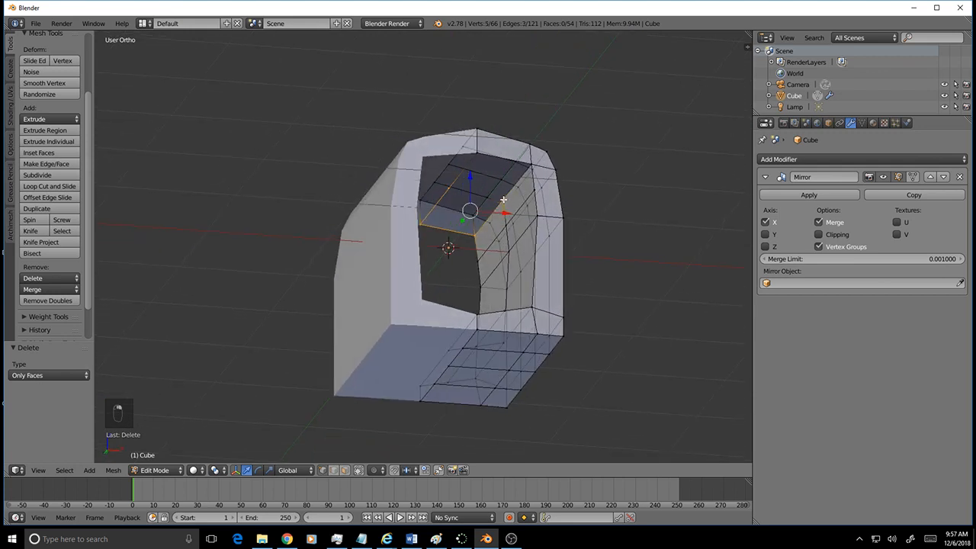
{"action": "left_click", "coordinate": [504, 203], "text": "shift"}
{"action": "mouse_move", "coordinate": [511, 227]}
{"action": "middle_mouse_down"}
{"action": "mouse_move", "coordinate": [507, 219]}
{"action": "mouse_move", "coordinate": [503, 229]}
{"action": "middle_mouse_up"}
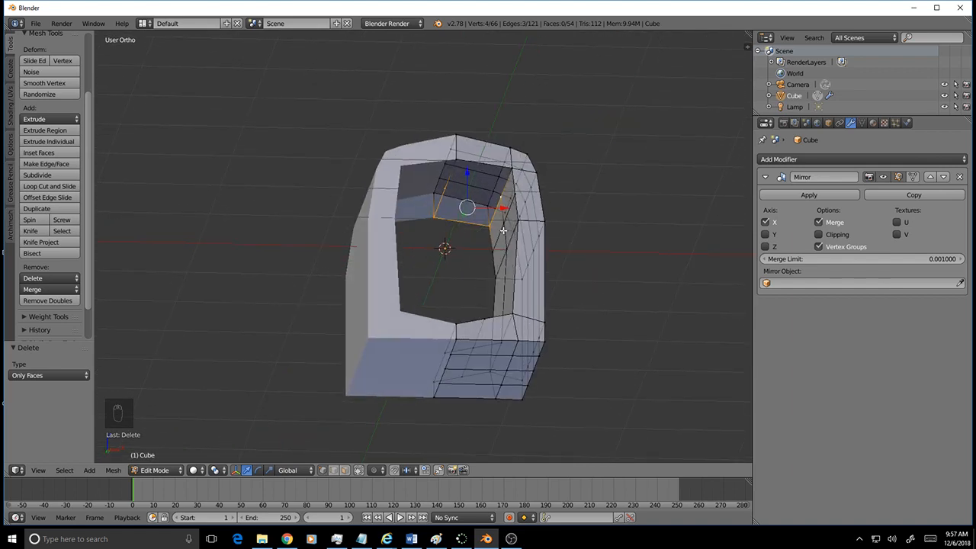
{"action": "key", "text": "f"}
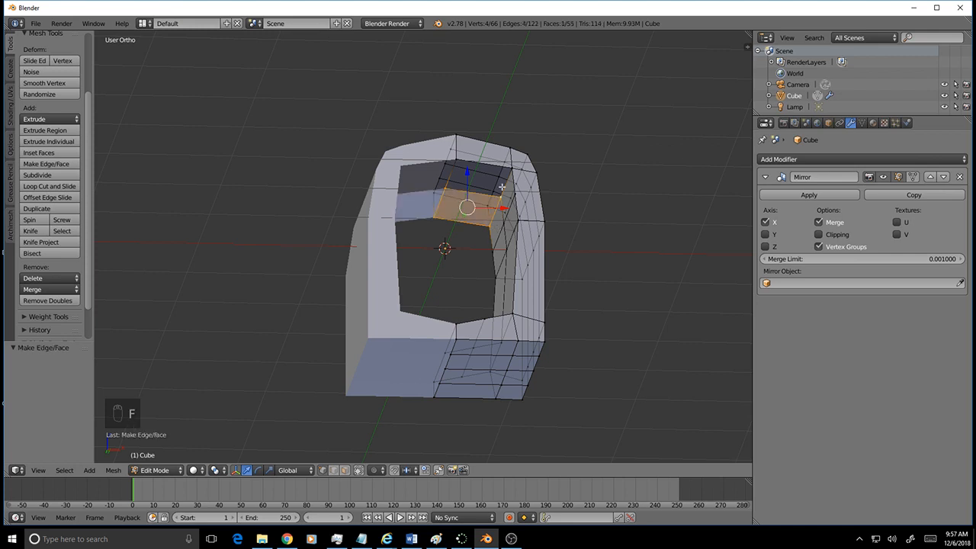
- Fill the front half of the inner ceiling with a face between its four corner vertices
{"action": "right_click", "coordinate": [457, 160]}
{"action": "right_click", "coordinate": [445, 190], "text": "shift"}
{"action": "middle_click_drag", "start_coordinate": [450, 206], "coordinate": [469, 203]}
{"action": "right_click", "coordinate": [479, 150], "text": "shift"}
{"action": "right_click", "coordinate": [536, 158], "text": "shift"}
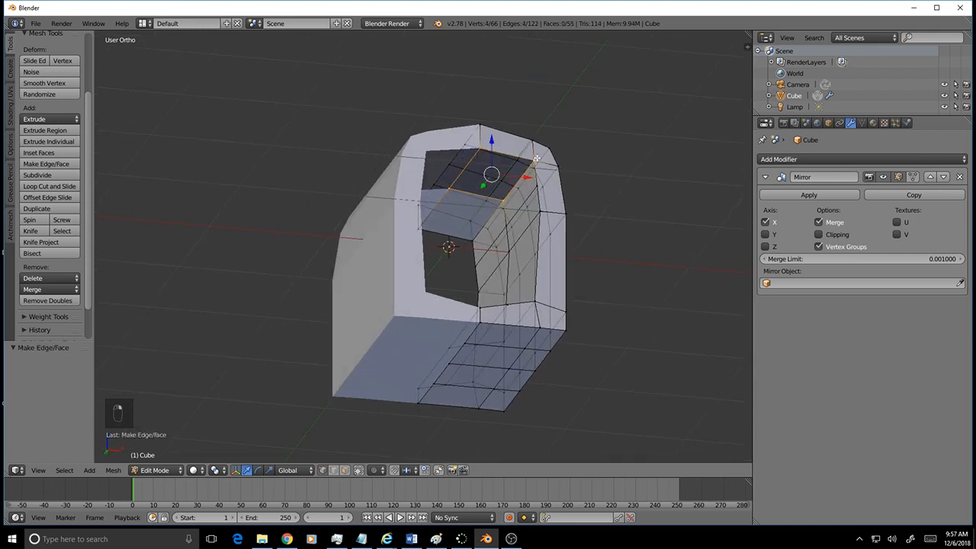
{"action": "key", "text": "f"}
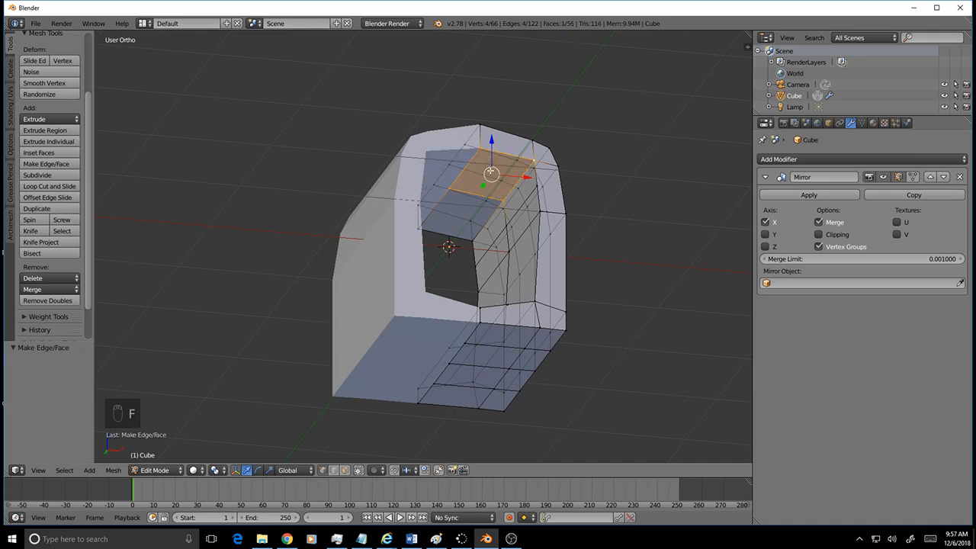
{"action": "middle_click_drag", "start_coordinate": [504, 198], "coordinate": [526, 188]}
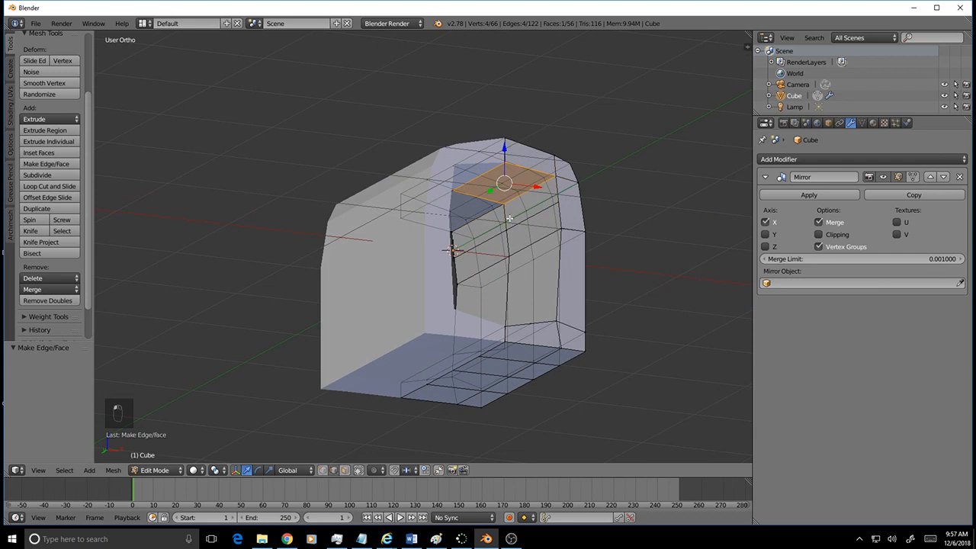
{"action": "right_click", "coordinate": [525, 192]}
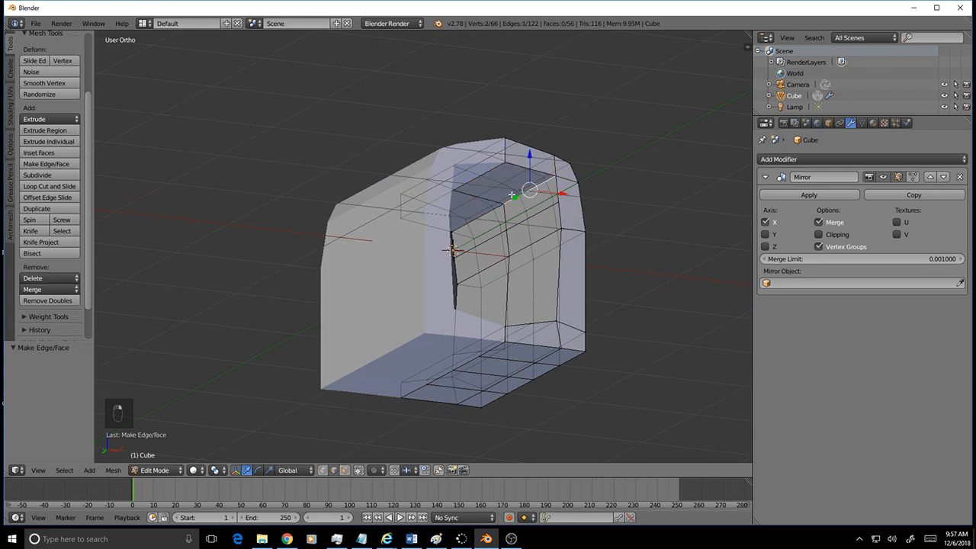
{"action": "key", "text": "c"}
{"action": "mouse_move", "coordinate": [577, 218]}
{"action": "left_mouse_down"}
{"action": "mouse_move", "coordinate": [429, 135]}
{"action": "mouse_move", "coordinate": [433, 329]}
{"action": "mouse_move", "coordinate": [477, 170]}
{"action": "left_mouse_up"}
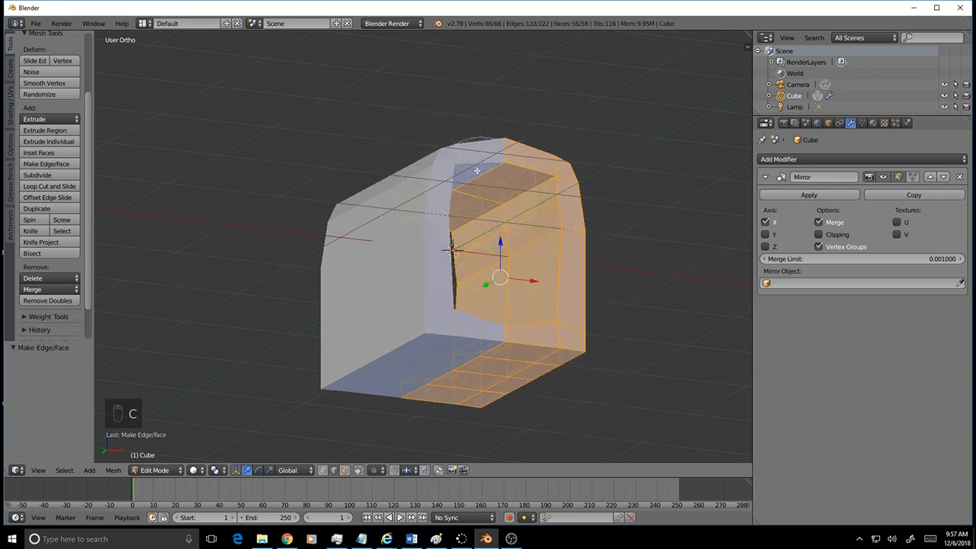
{"action": "right_click", "coordinate": [677, 253]}
{"action": "key", "text": "c"}
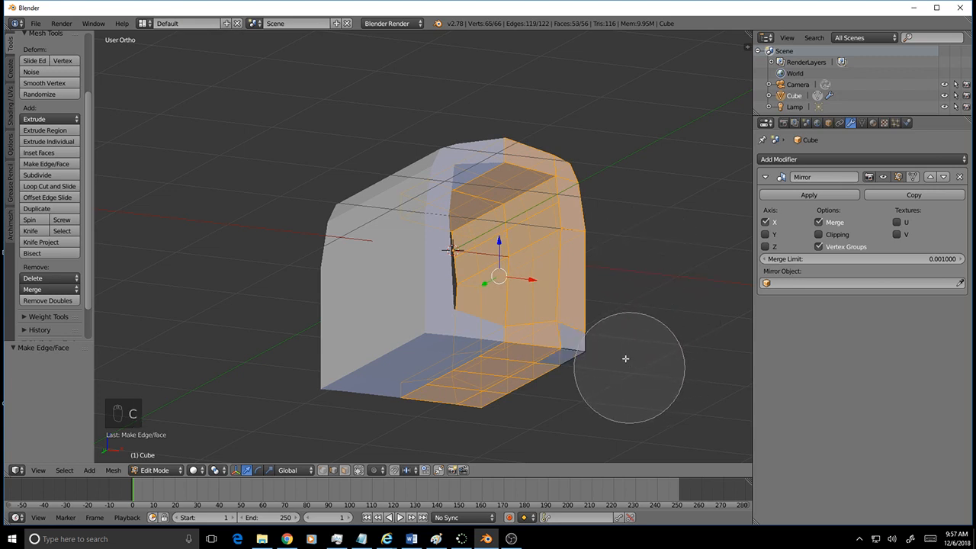
{"action": "mouse_move", "coordinate": [628, 356]}
{"action": "middle_mouse_down"}
{"action": "mouse_move", "coordinate": [543, 323]}
{"action": "mouse_move", "coordinate": [643, 301]}
{"action": "mouse_move", "coordinate": [320, 414]}
{"action": "mouse_move", "coordinate": [533, 245]}
{"action": "mouse_move", "coordinate": [270, 315]}
{"action": "mouse_move", "coordinate": [531, 126]}
{"action": "middle_mouse_up"}
{"action": "right_click", "coordinate": [636, 228]}
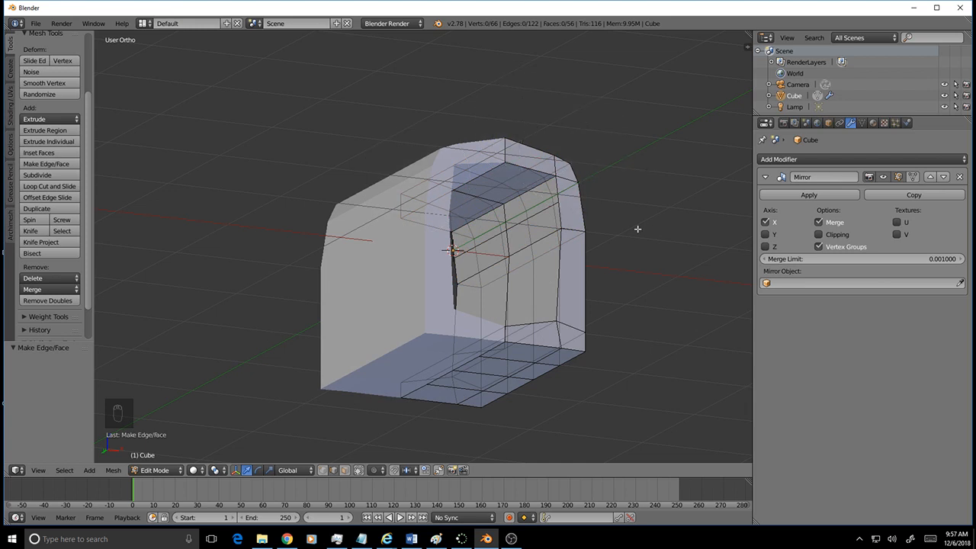
- Add a loop cut across the tunnel through the front half of the inner ceiling, wall and floor
{"action": "mouse_move", "coordinate": [636, 228]}
{"action": "middle_mouse_down"}
{"action": "mouse_move", "coordinate": [603, 220]}
{"action": "mouse_move", "coordinate": [636, 224]}
{"action": "middle_mouse_up"}
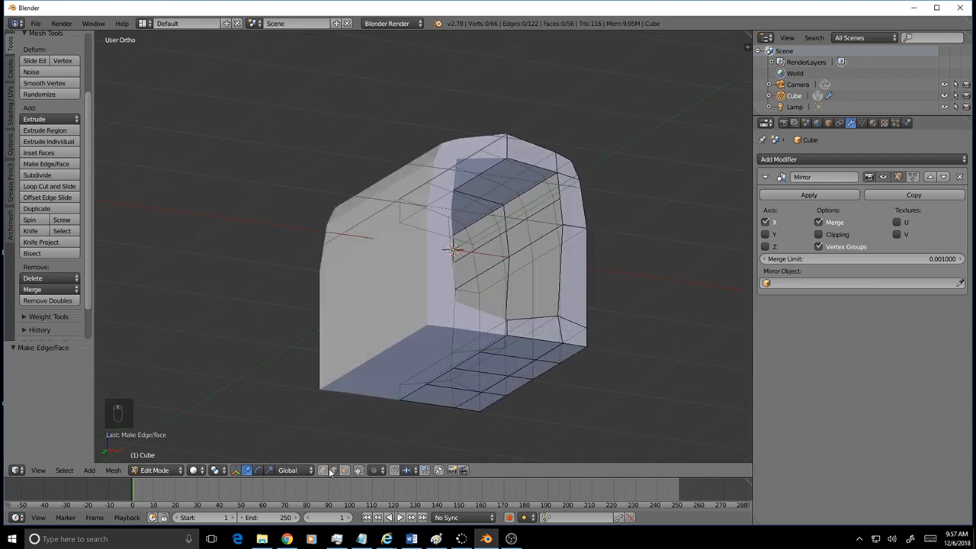
{"action": "right_click", "coordinate": [480, 222]}
{"action": "key", "text": "ctrl+r"}
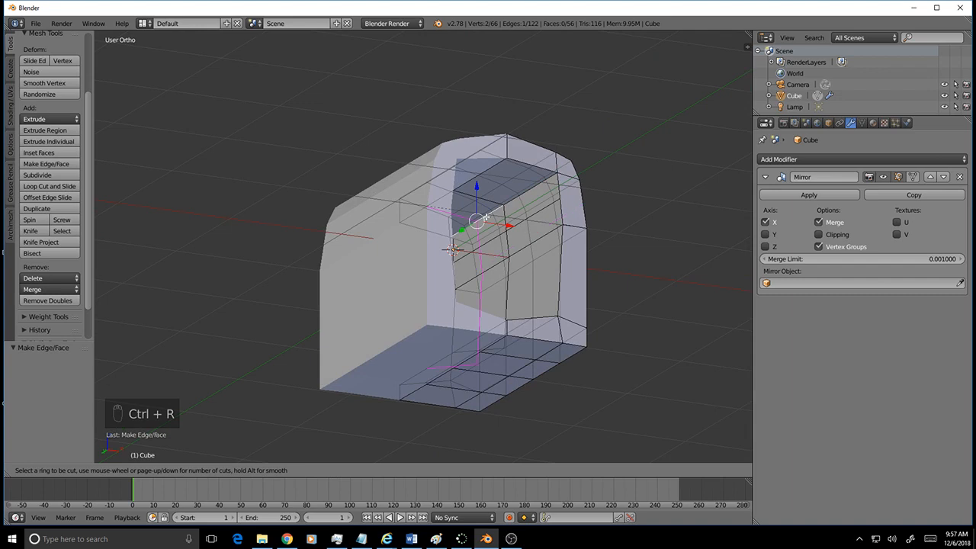
{"action": "left_click", "coordinate": [485, 218]}
{"action": "left_click", "coordinate": [499, 223]}
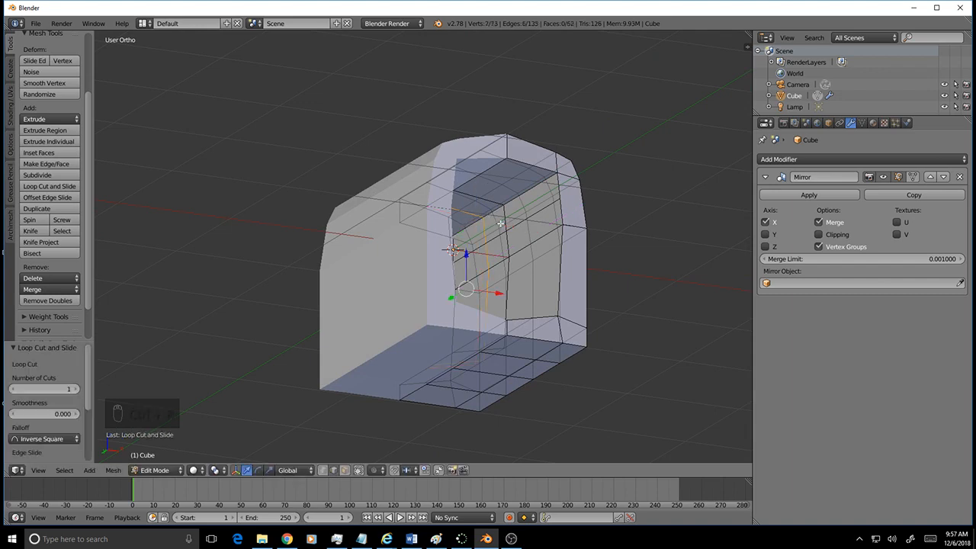
- Add a loop cut across the rear half of the inner ceiling, wall and floor, sliding it by about 0.124
{"action": "middle_click_drag", "start_coordinate": [499, 223], "coordinate": [547, 235]}
{"action": "right_click", "coordinate": [526, 200]}
{"action": "key", "text": "ctrl+r"}
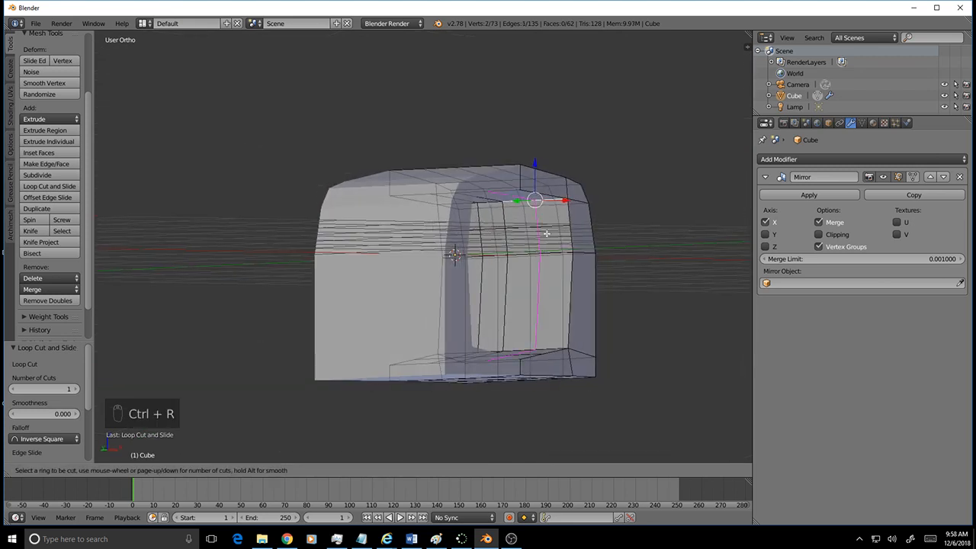
{"action": "left_click", "coordinate": [546, 233]}
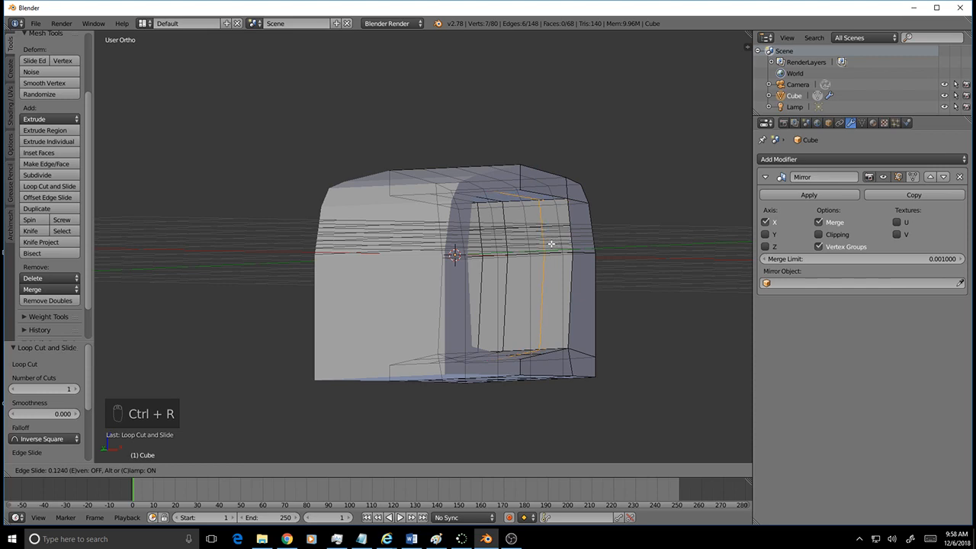
{"action": "left_click", "coordinate": [551, 243]}
- Add a horizontal loop cut around the lower part of the side wall and clear the selection
{"action": "middle_click_drag", "start_coordinate": [556, 246], "coordinate": [554, 295]}
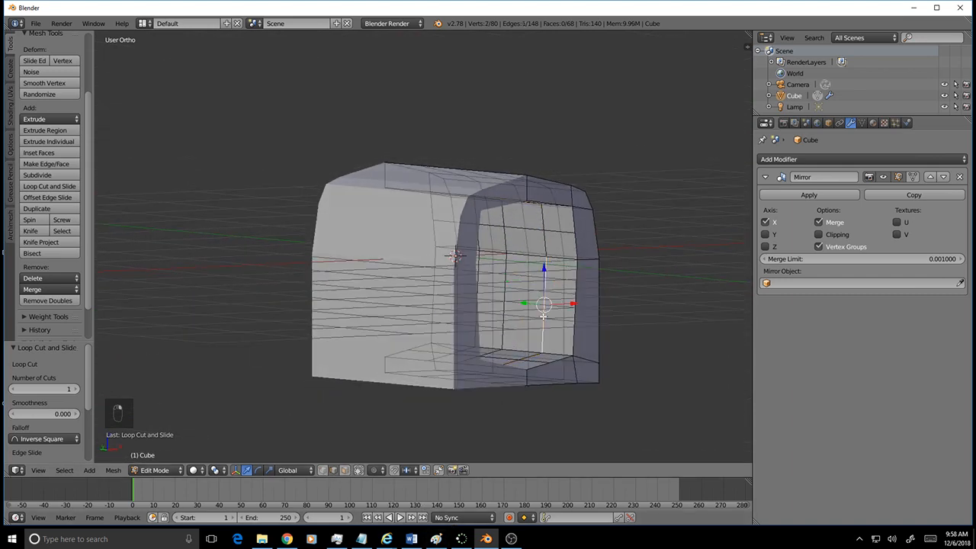
{"action": "key", "text": "ctrl+r"}
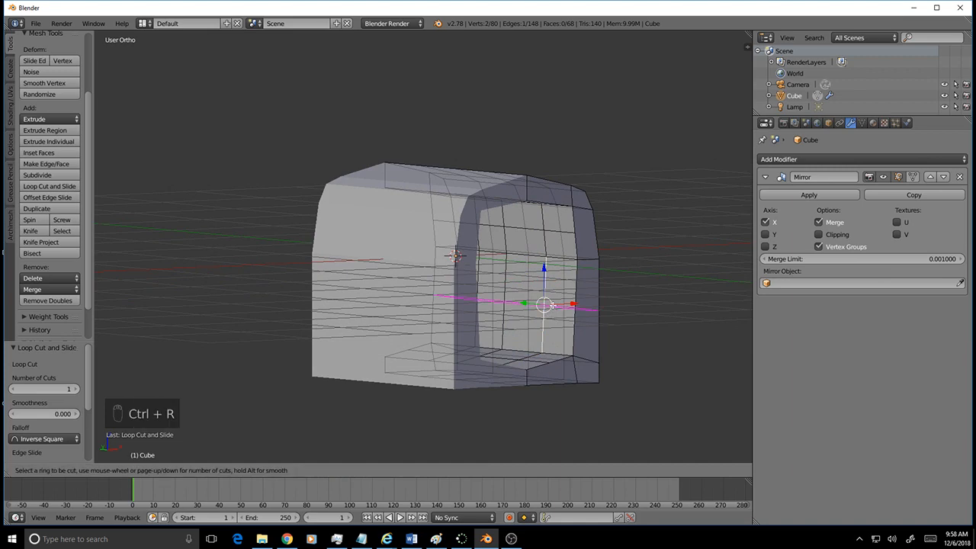
{"action": "left_click", "coordinate": [552, 305]}
{"action": "left_click", "coordinate": [554, 302]}
{"action": "middle_click_drag", "start_coordinate": [554, 301], "coordinate": [333, 306]}
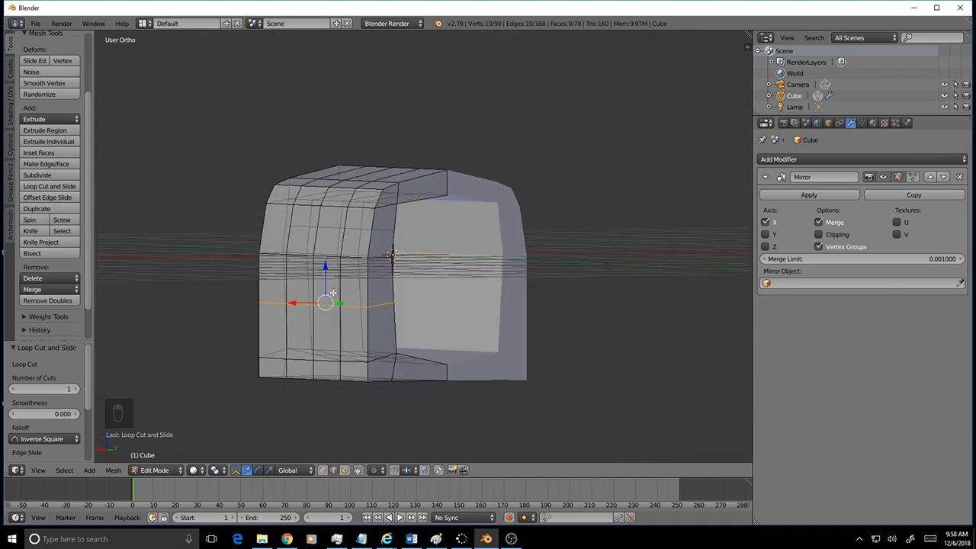
{"action": "key", "text": "a"}
- Select the entire mesh and snap the 3D cursor to the selection
{"action": "middle_click_drag", "start_coordinate": [538, 229], "coordinate": [608, 353]}
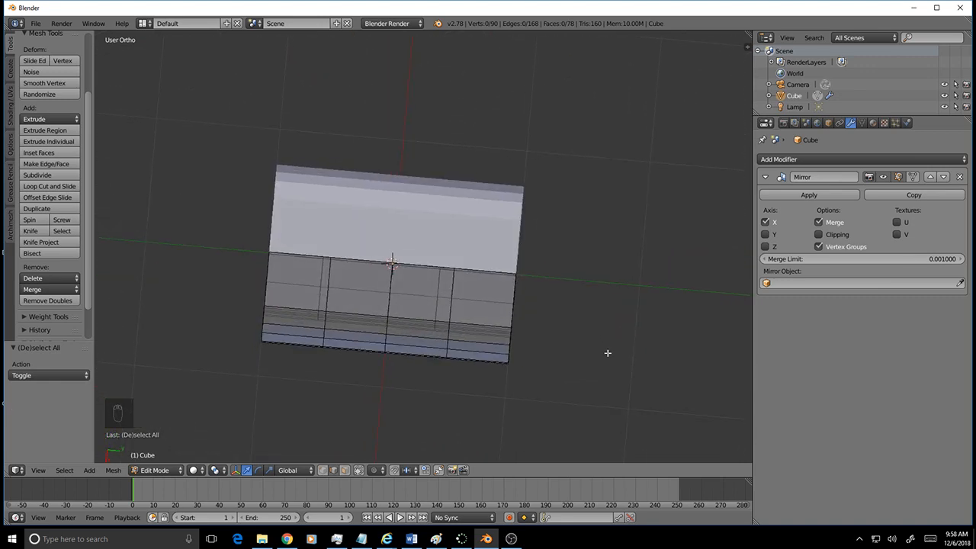
{"action": "key", "text": "a"}
{"action": "key", "text": "c"}
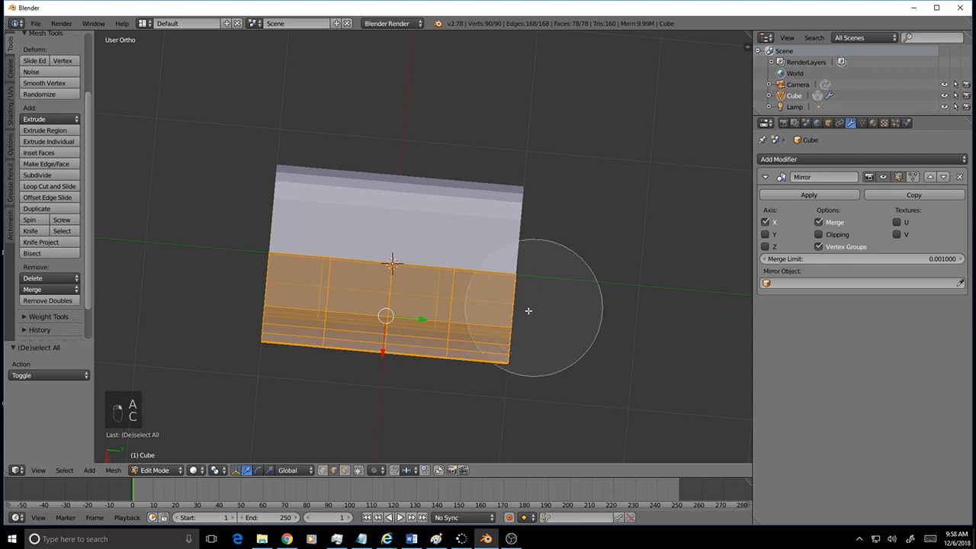
{"action": "scroll", "coordinate": [527, 313], "scroll_direction": "down", "scroll_amount": 5}
{"action": "key", "text": "Escape"}
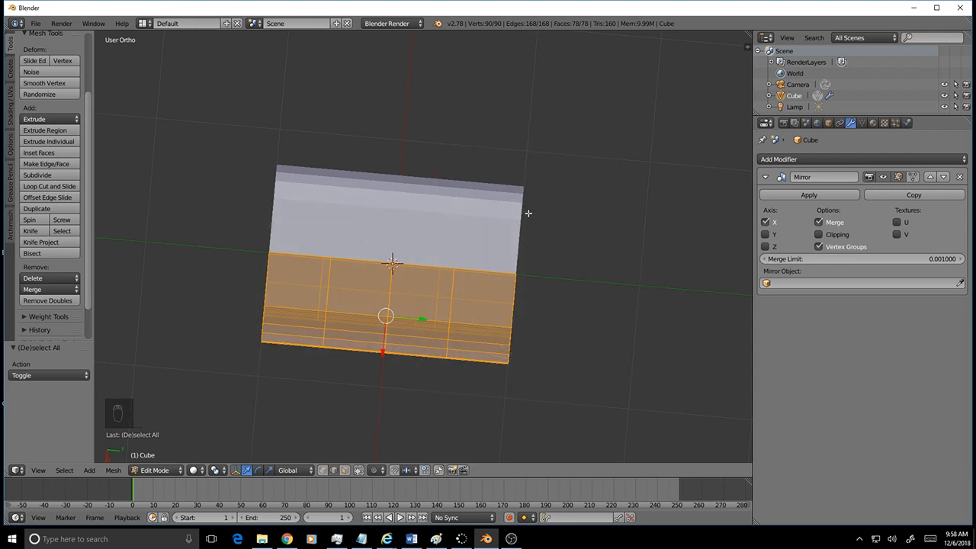
{"action": "key", "text": "shift+s"}
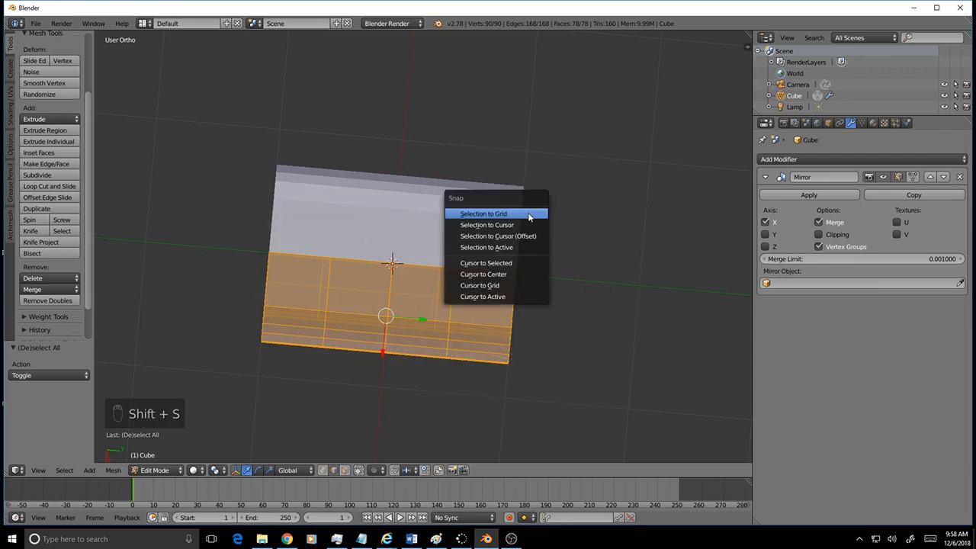
{"action": "left_click", "coordinate": [489, 263]}
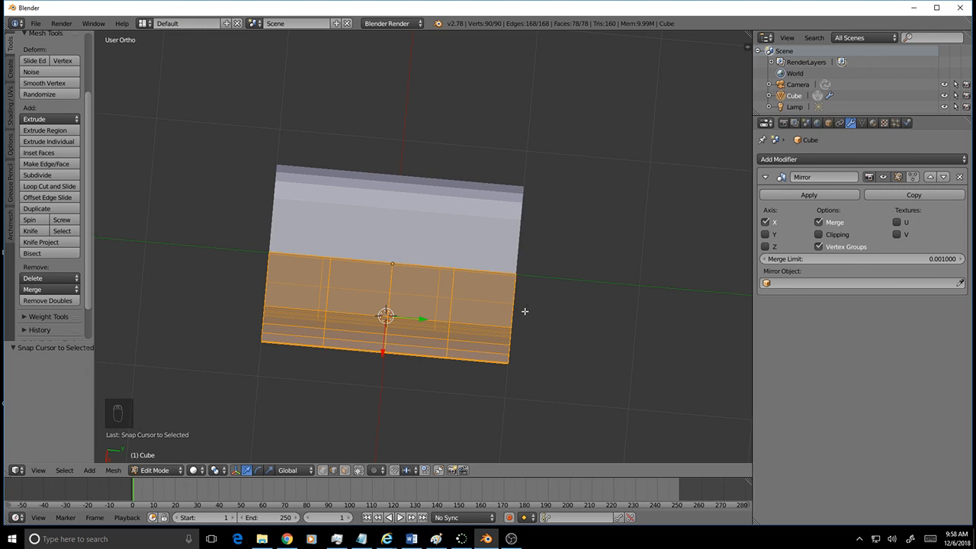
- Scale the whole mesh to about 0.573 along Y and about 0.81 along Z, and deselect everything
{"action": "key", "text": "s"}
{"action": "key", "text": "y"}
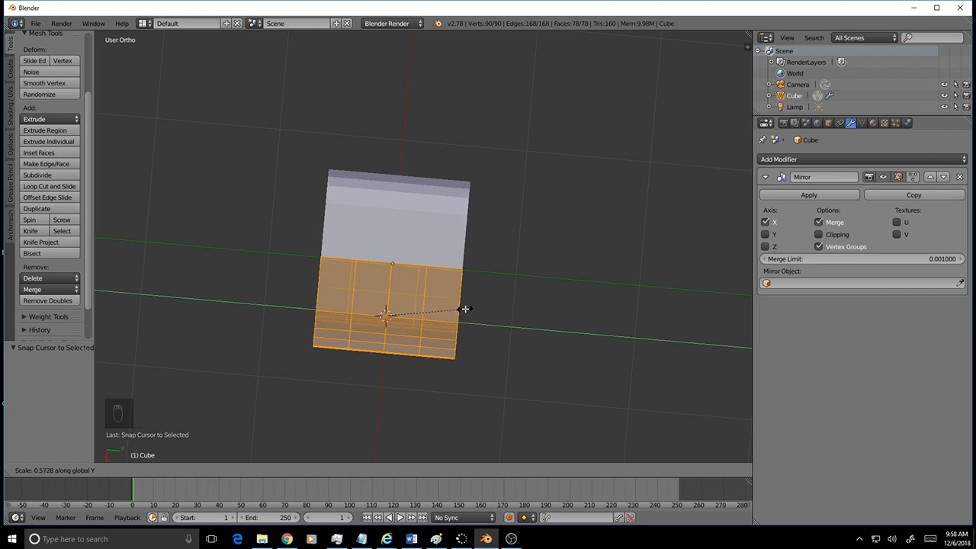
{"action": "left_click", "coordinate": [463, 307]}
{"action": "middle_click_drag", "start_coordinate": [463, 307], "coordinate": [585, 222]}
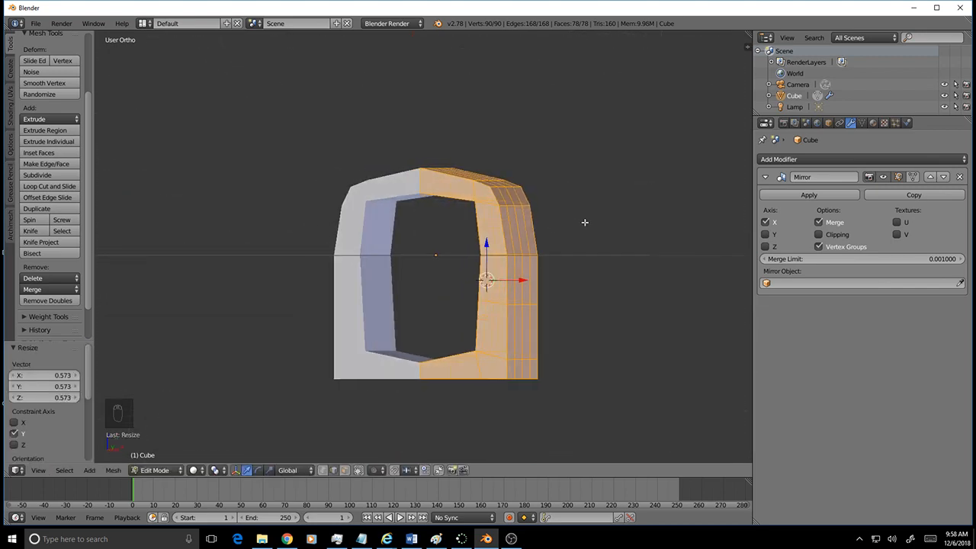
{"action": "key", "text": "s"}
{"action": "key", "text": "z"}
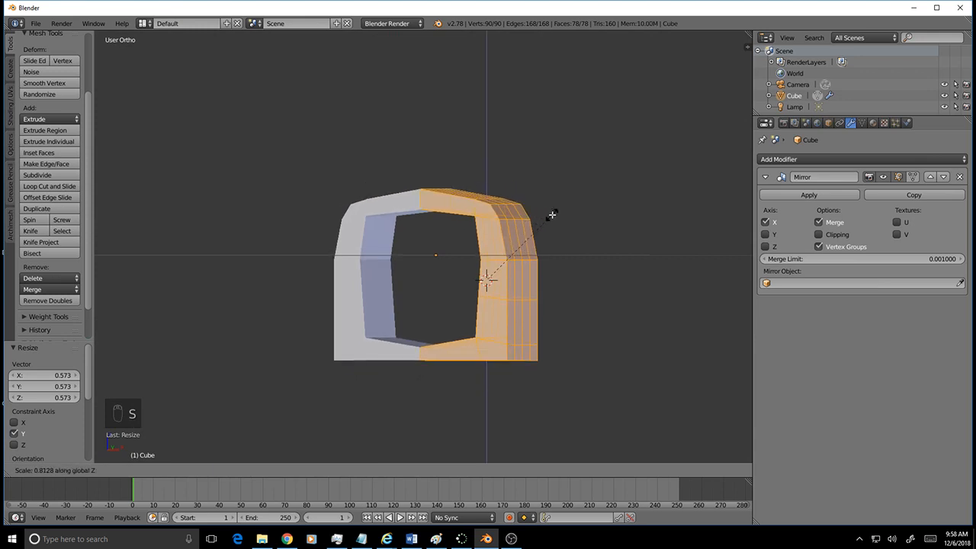
{"action": "left_click", "coordinate": [552, 215]}
{"action": "key", "text": "a"}
{"action": "key", "text": "c"}
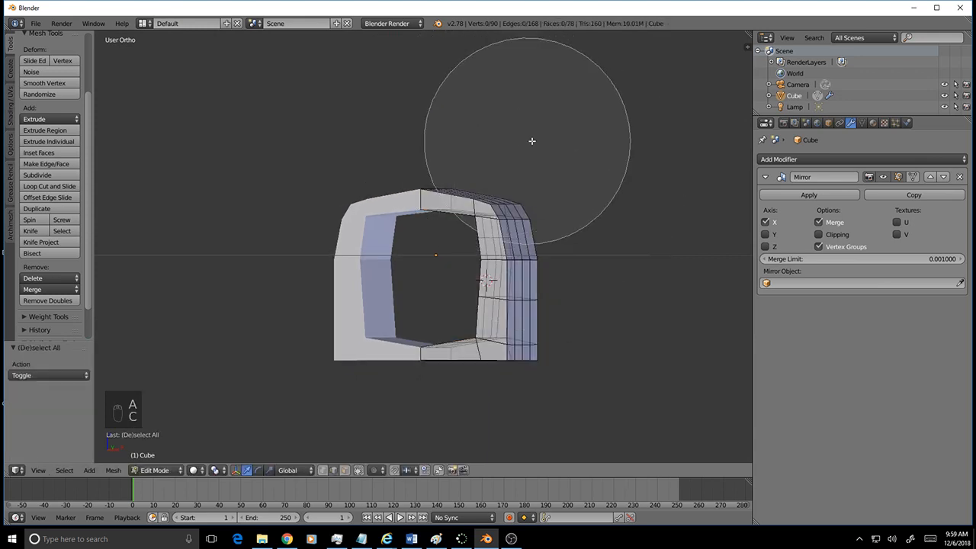
{"action": "right_click", "coordinate": [552, 269]}
- Knife a horizontal cut across the upper outer side wall, running between its front and rear edges
{"action": "mouse_move", "coordinate": [551, 270]}
{"action": "middle_mouse_down"}
{"action": "mouse_move", "coordinate": [599, 270]}
{"action": "mouse_move", "coordinate": [526, 273]}
{"action": "mouse_move", "coordinate": [571, 267]}
{"action": "mouse_move", "coordinate": [553, 276]}
{"action": "mouse_move", "coordinate": [609, 280]}
{"action": "mouse_move", "coordinate": [591, 272]}
{"action": "middle_mouse_up"}
{"action": "scroll", "coordinate": [553, 276], "scroll_direction": "up", "scroll_amount": 6}
{"action": "scroll", "coordinate": [587, 277], "scroll_direction": "down", "scroll_amount": 2}
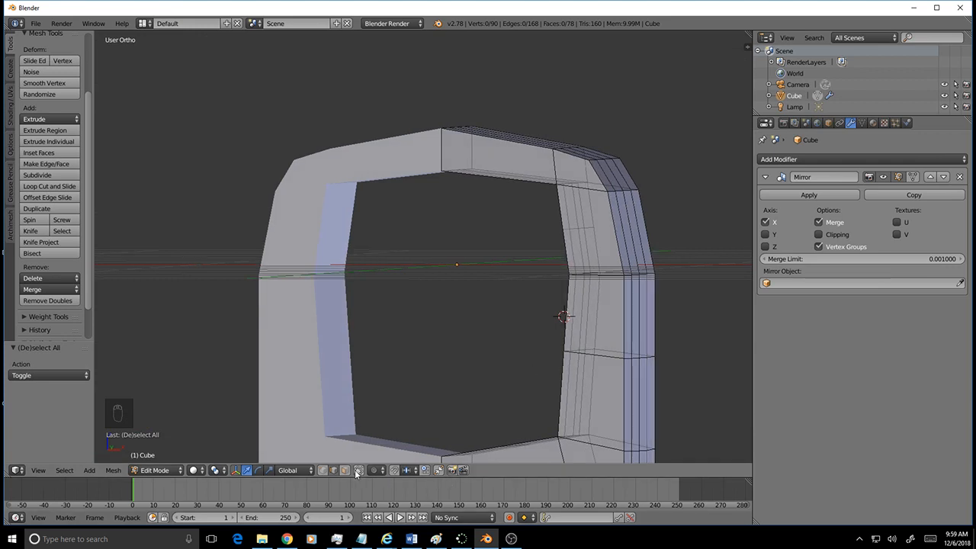
{"action": "key", "text": "k"}
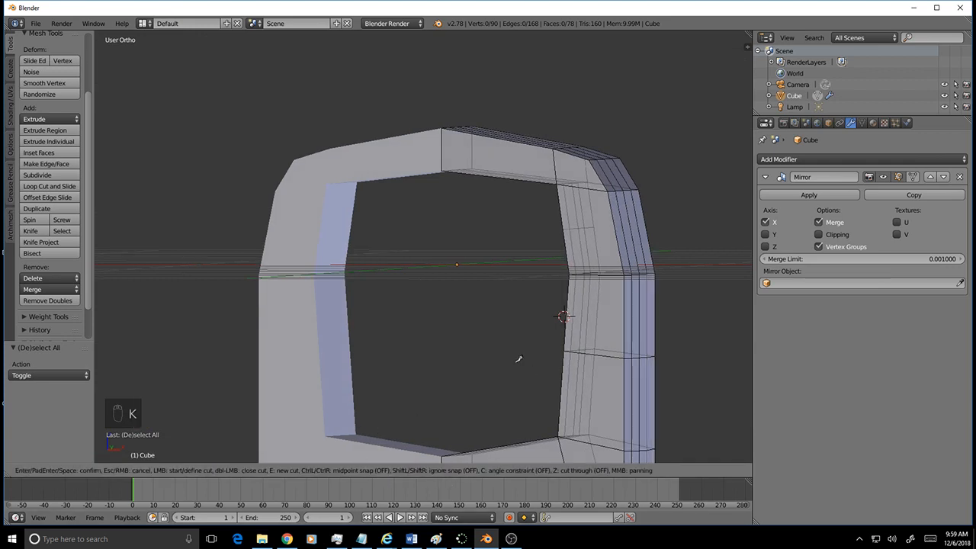
{"action": "left_click", "coordinate": [619, 227]}
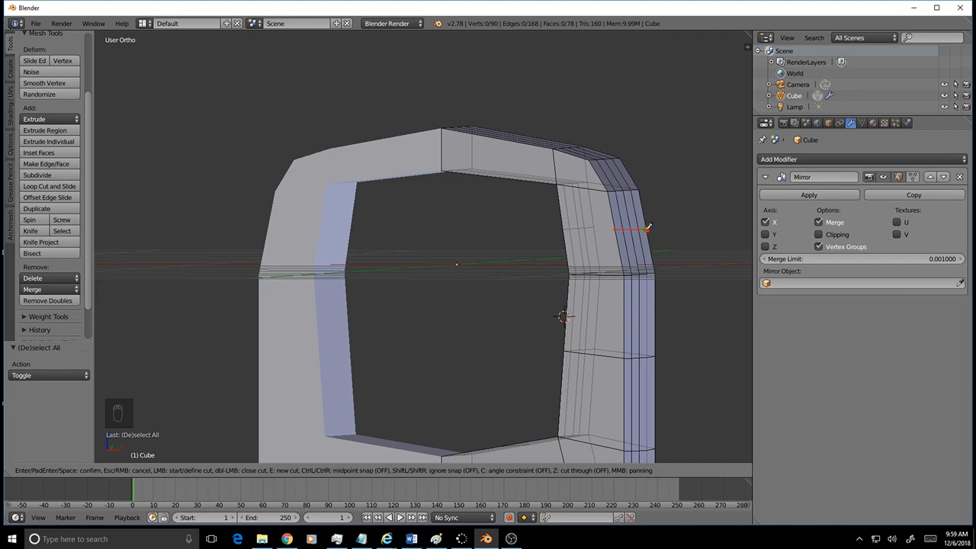
{"action": "key", "text": "Return"}
- Continue the upper side wall's knife cut across the front rim face to its inner edge
{"action": "mouse_move", "coordinate": [690, 261]}
{"action": "middle_mouse_down"}
{"action": "mouse_move", "coordinate": [653, 269]}
{"action": "mouse_move", "coordinate": [680, 263]}
{"action": "middle_mouse_up"}
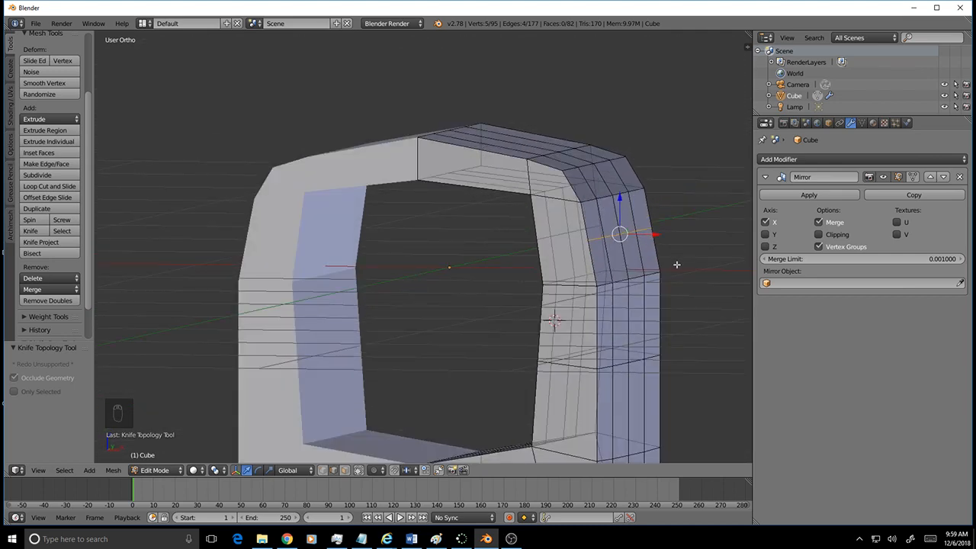
{"action": "mouse_move", "coordinate": [614, 281]}
{"action": "middle_mouse_down"}
{"action": "mouse_move", "coordinate": [640, 272]}
{"action": "mouse_move", "coordinate": [584, 268]}
{"action": "mouse_move", "coordinate": [607, 270]}
{"action": "mouse_move", "coordinate": [599, 287]}
{"action": "middle_mouse_up"}
{"action": "key", "text": "k"}
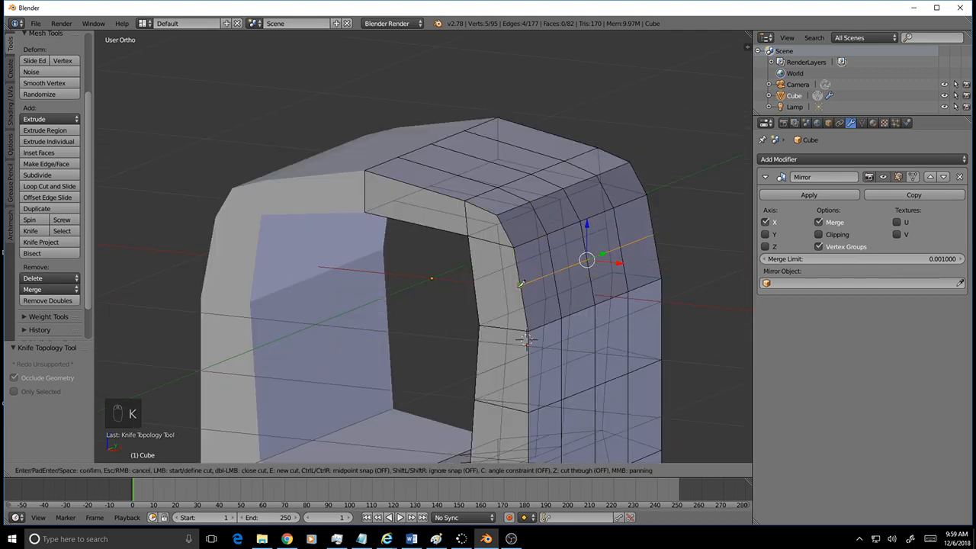
{"action": "left_click", "coordinate": [481, 276]}
{"action": "key", "text": "Return"}
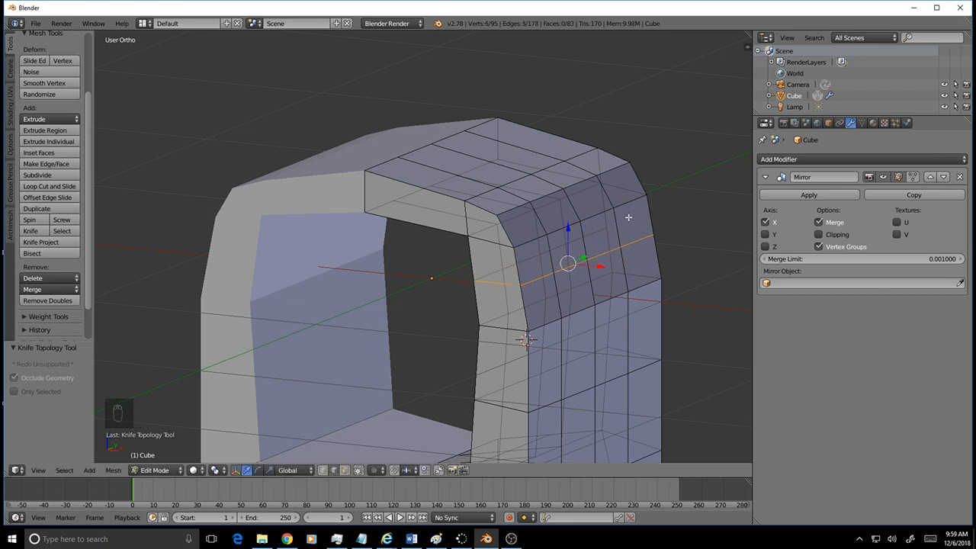
- Continue the upper side wall's knife cut across the opposite end's rim face to its inner edge
{"action": "key", "text": "k"}
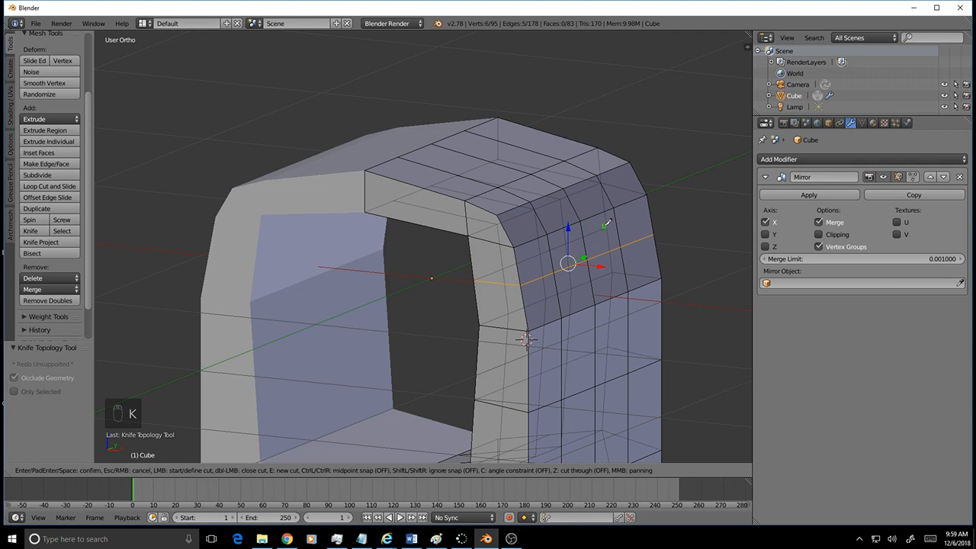
{"action": "key", "text": "Escape"}
{"action": "middle_click_drag", "start_coordinate": [687, 231], "coordinate": [488, 239]}
{"action": "key", "text": "k"}
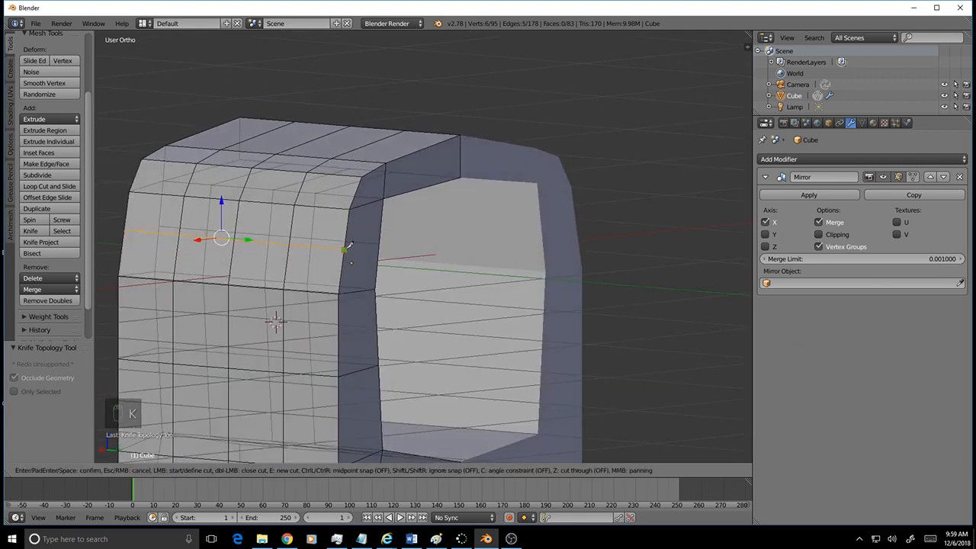
{"action": "left_click", "coordinate": [380, 243]}
{"action": "key", "text": "Return"}
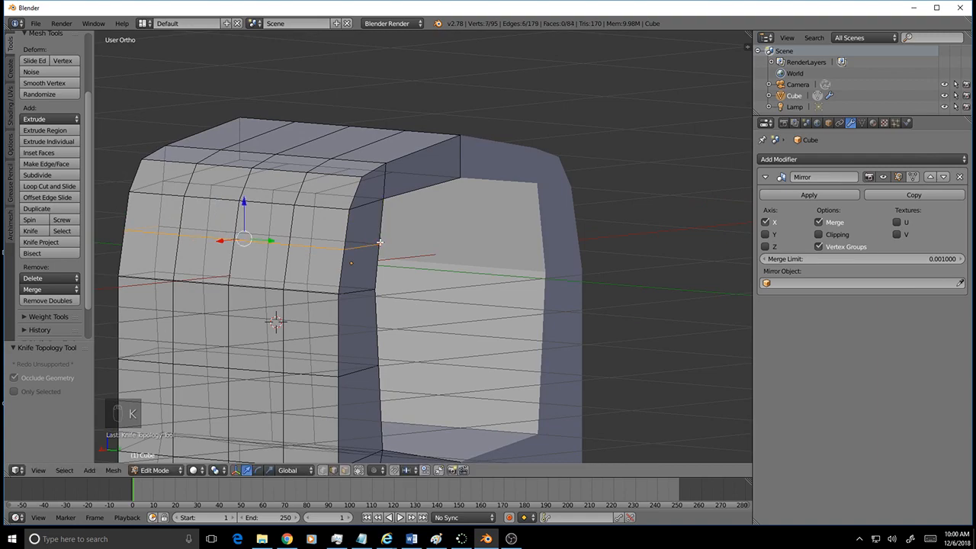
- Select the lengthwise row of vertices midway across the half's inner floor and move it -0.029 along Z
{"action": "middle_click_drag", "start_coordinate": [439, 273], "coordinate": [475, 272]}
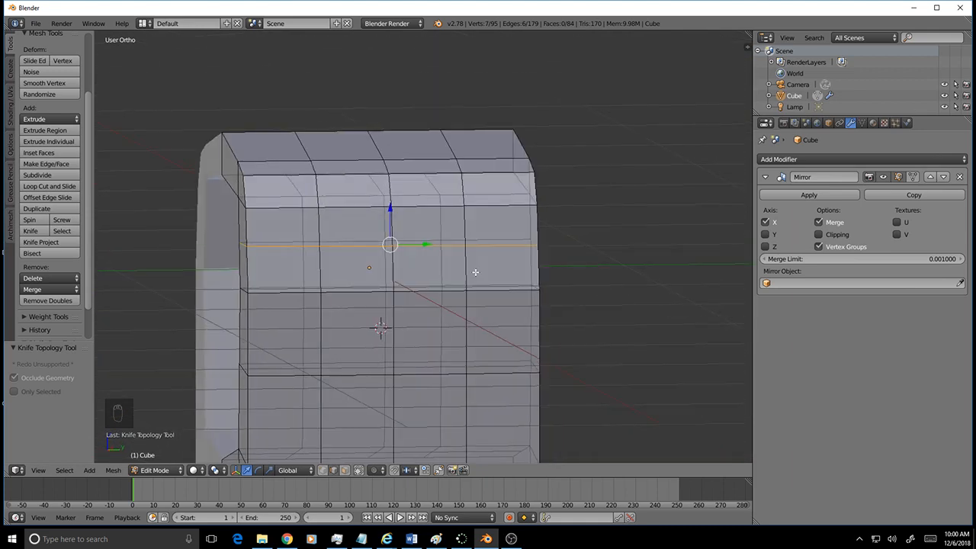
{"action": "scroll", "coordinate": [533, 298], "scroll_direction": "down", "scroll_amount": 4}
{"action": "middle_click_drag", "start_coordinate": [547, 311], "coordinate": [426, 319]}
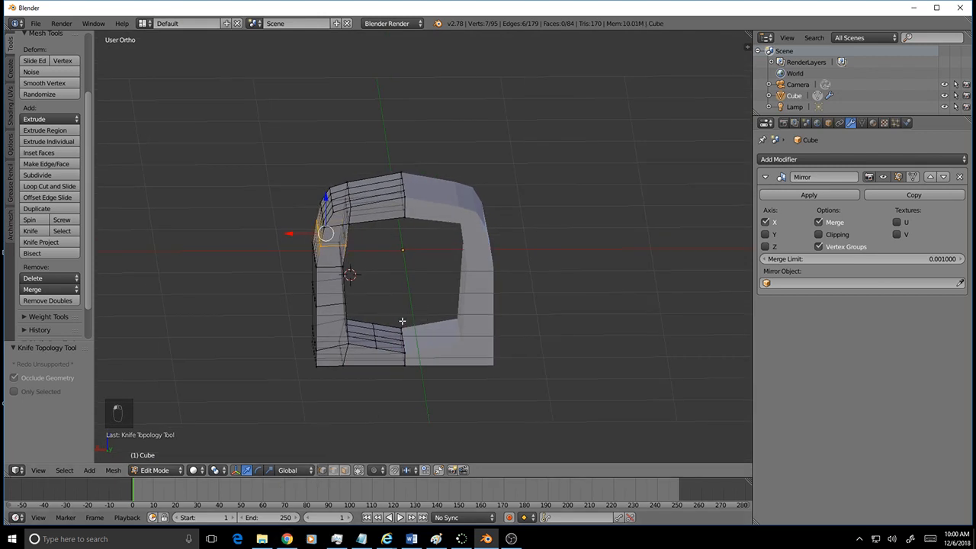
{"action": "key", "text": "a"}
{"action": "key", "text": "c"}
{"action": "scroll", "coordinate": [379, 335], "scroll_direction": "up", "scroll_amount": 8}
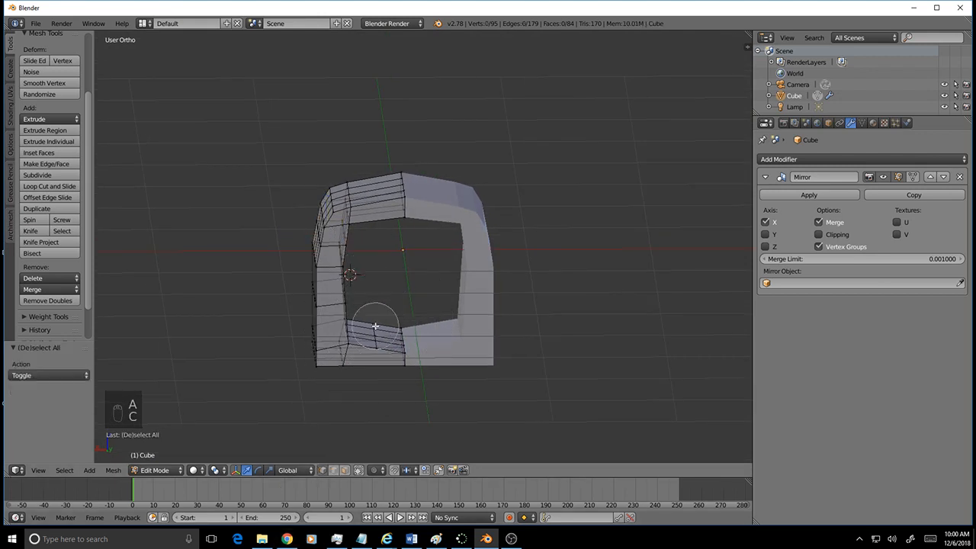
{"action": "left_click_drag", "start_coordinate": [375, 342], "coordinate": [369, 310]}
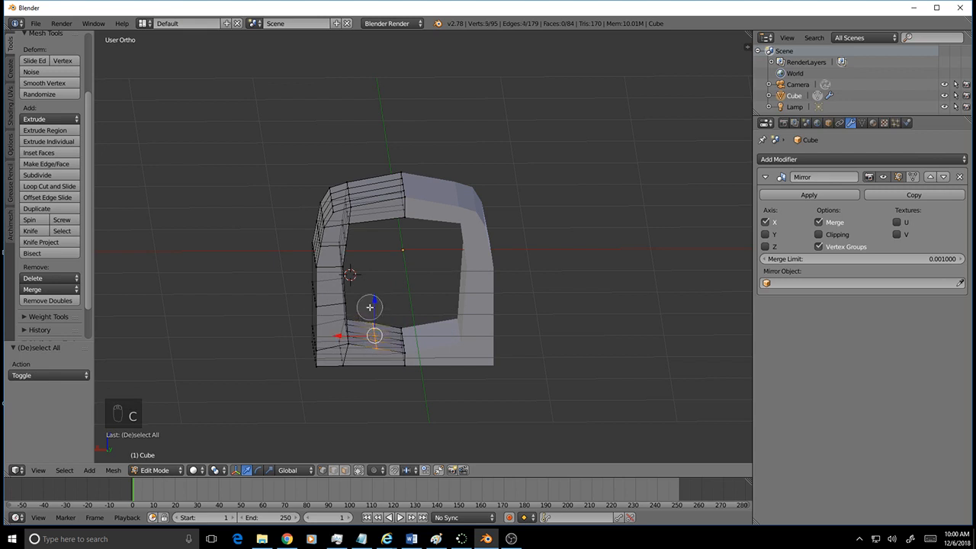
{"action": "right_click", "coordinate": [370, 311]}
{"action": "middle_click_drag", "start_coordinate": [386, 366], "coordinate": [383, 357]}
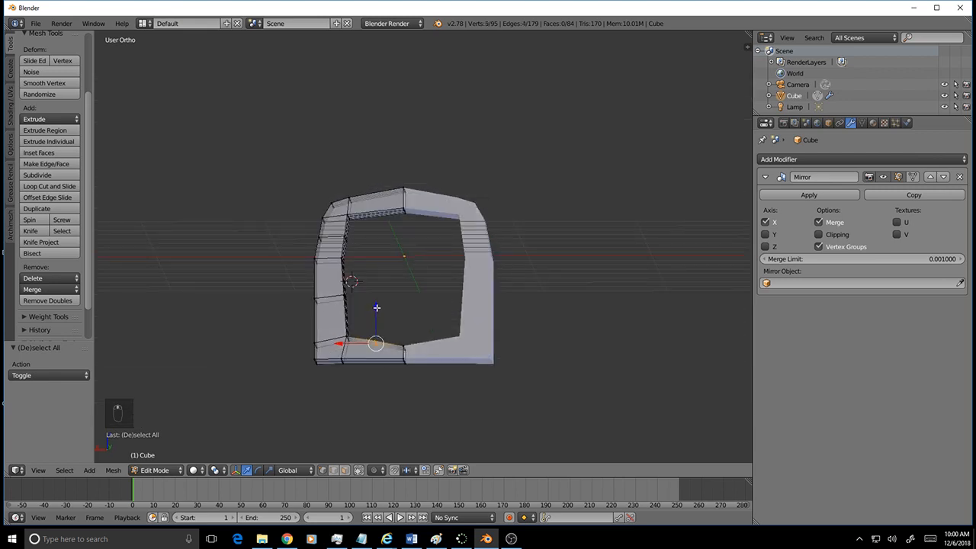
{"action": "left_click_drag", "start_coordinate": [376, 307], "coordinate": [372, 311]}
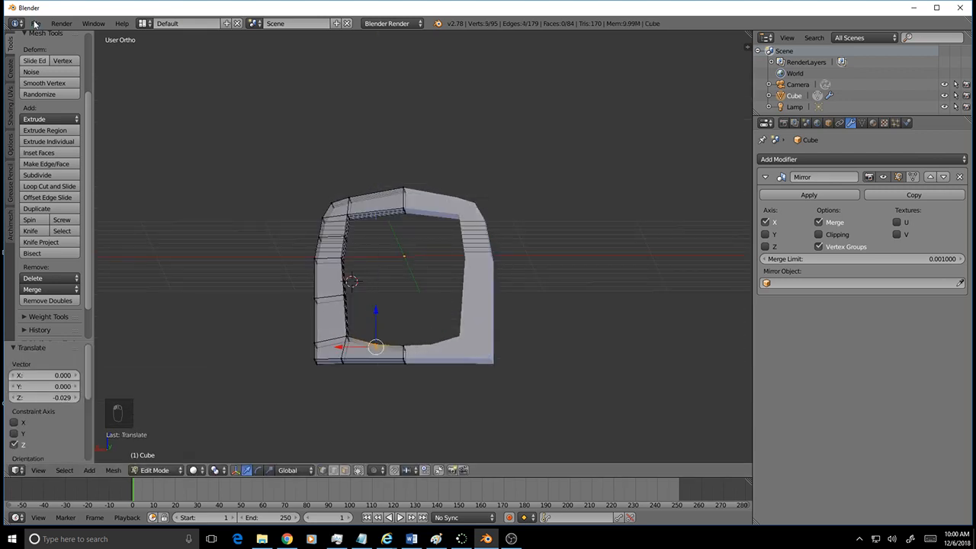